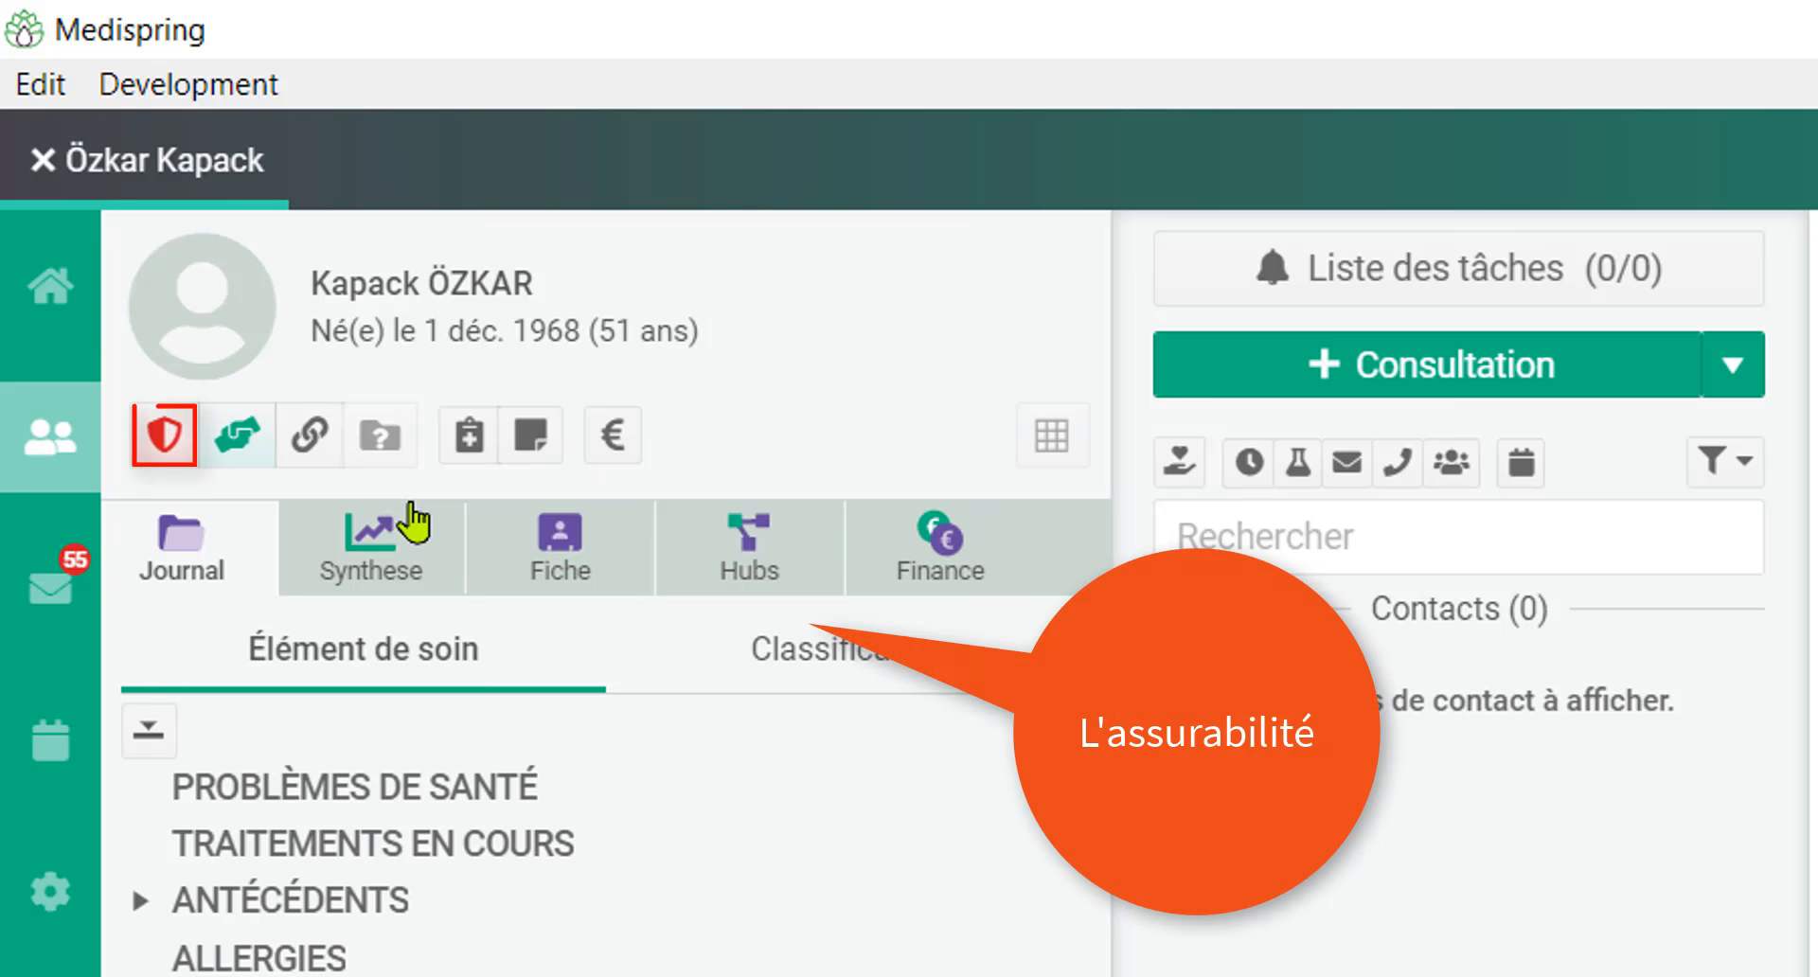
Check the insurability status of the current patient and of the second patient among the recently opened ones
click(165, 441)
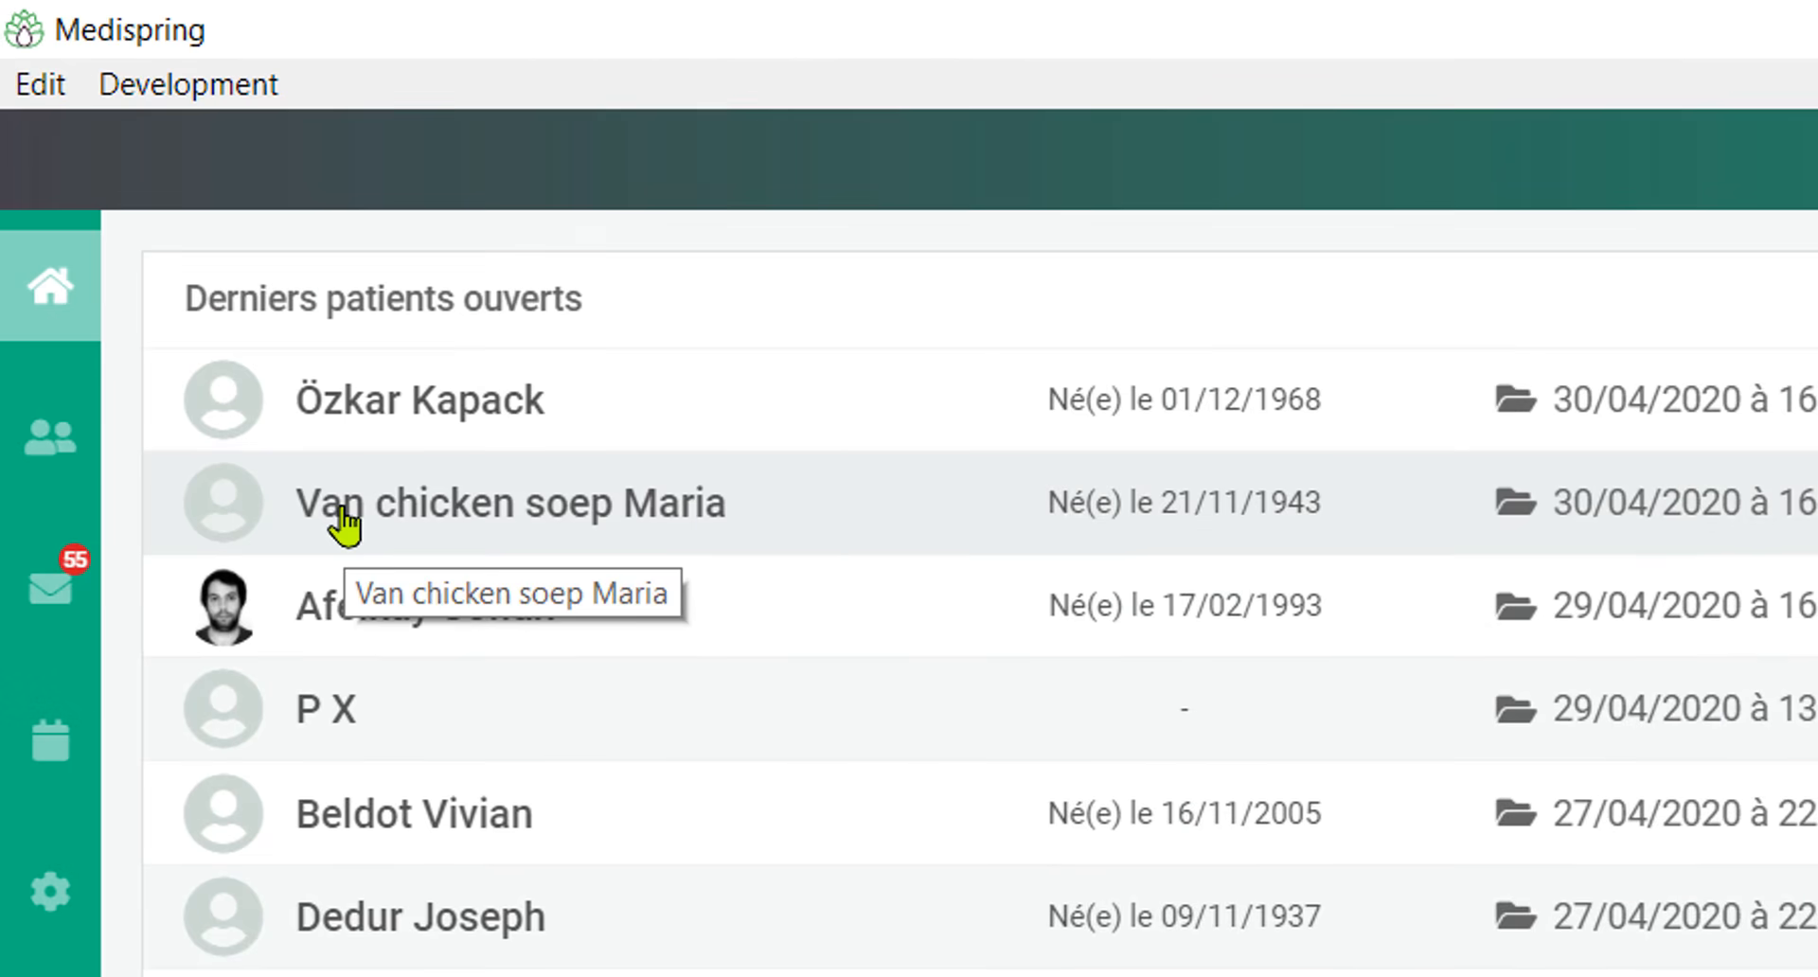
click(346, 521)
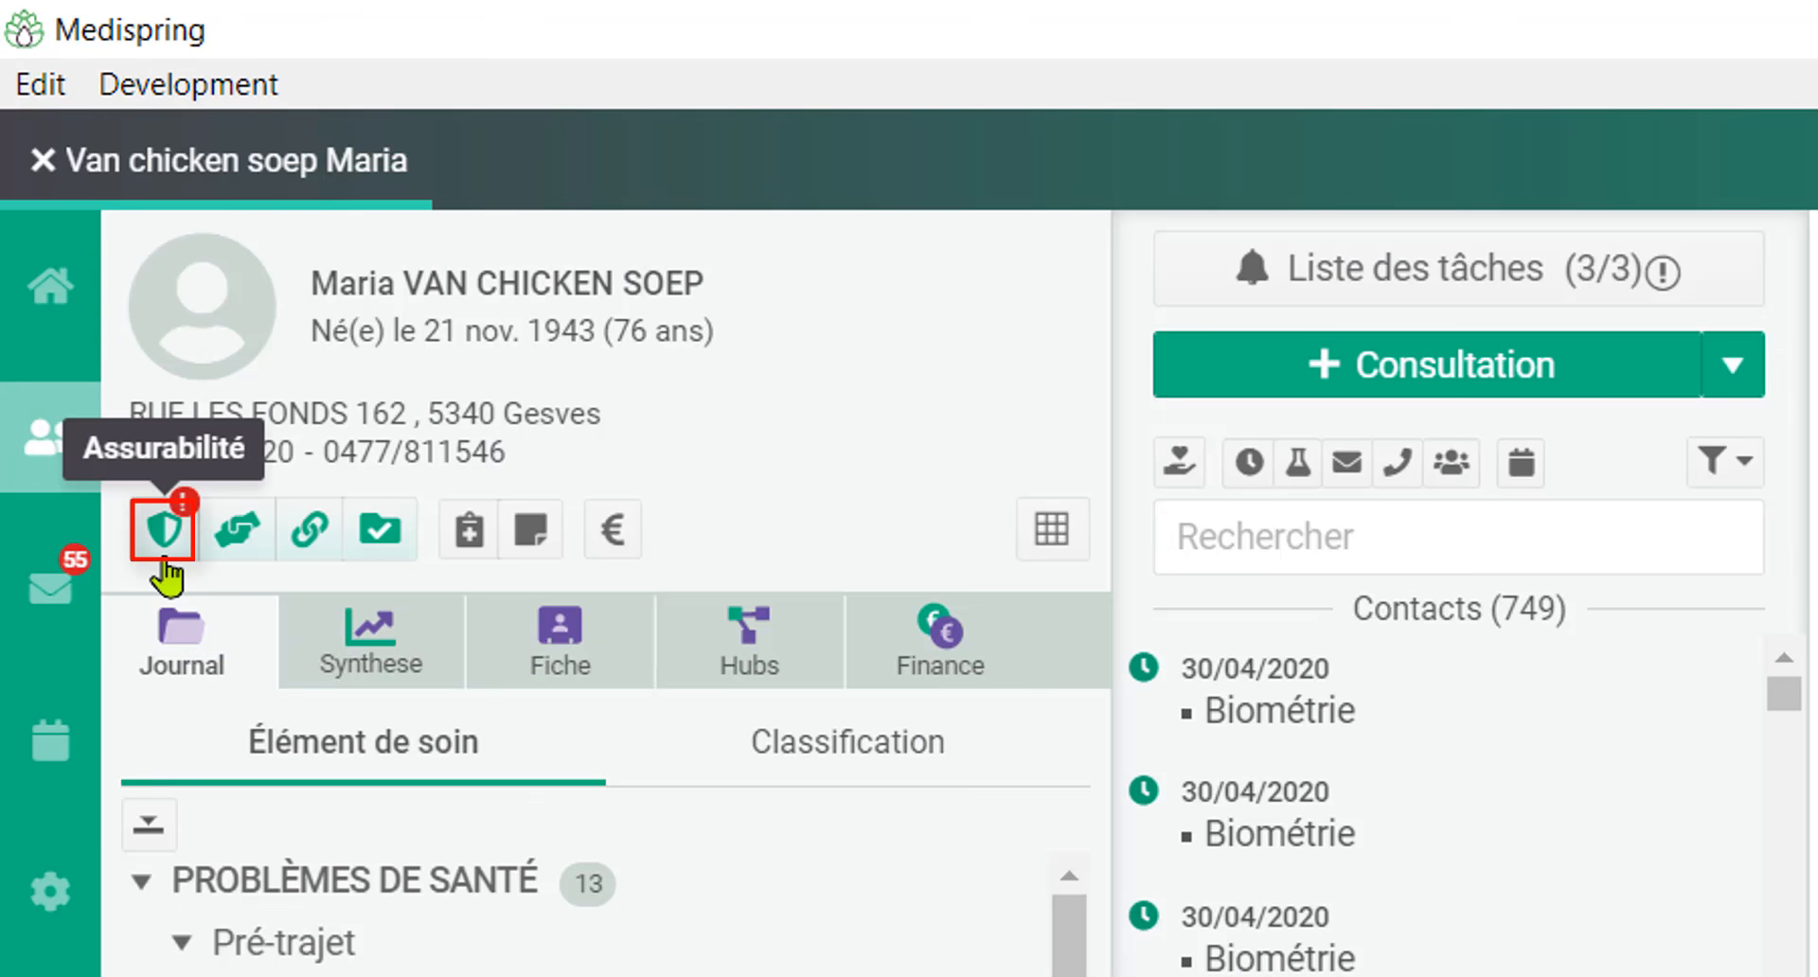
mouse_move(190, 507)
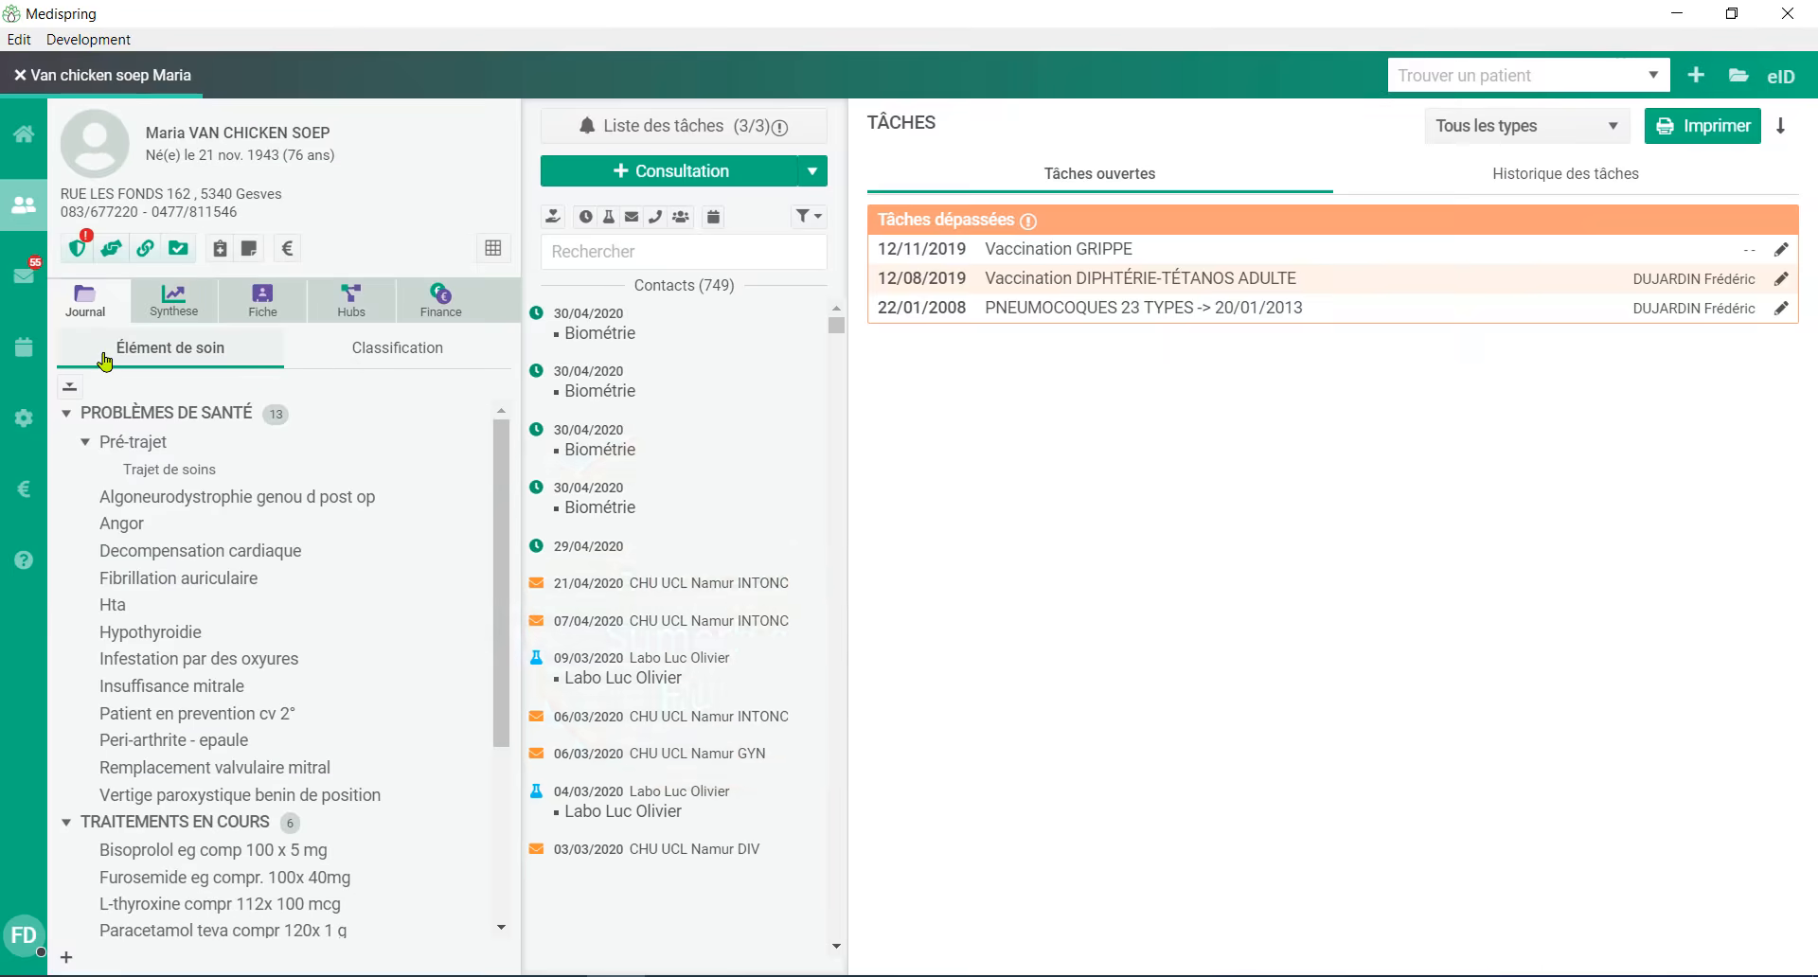
Open the patient's RSW hub and review the vaccines in the Sumehr dated 21/02/2020
click(319, 302)
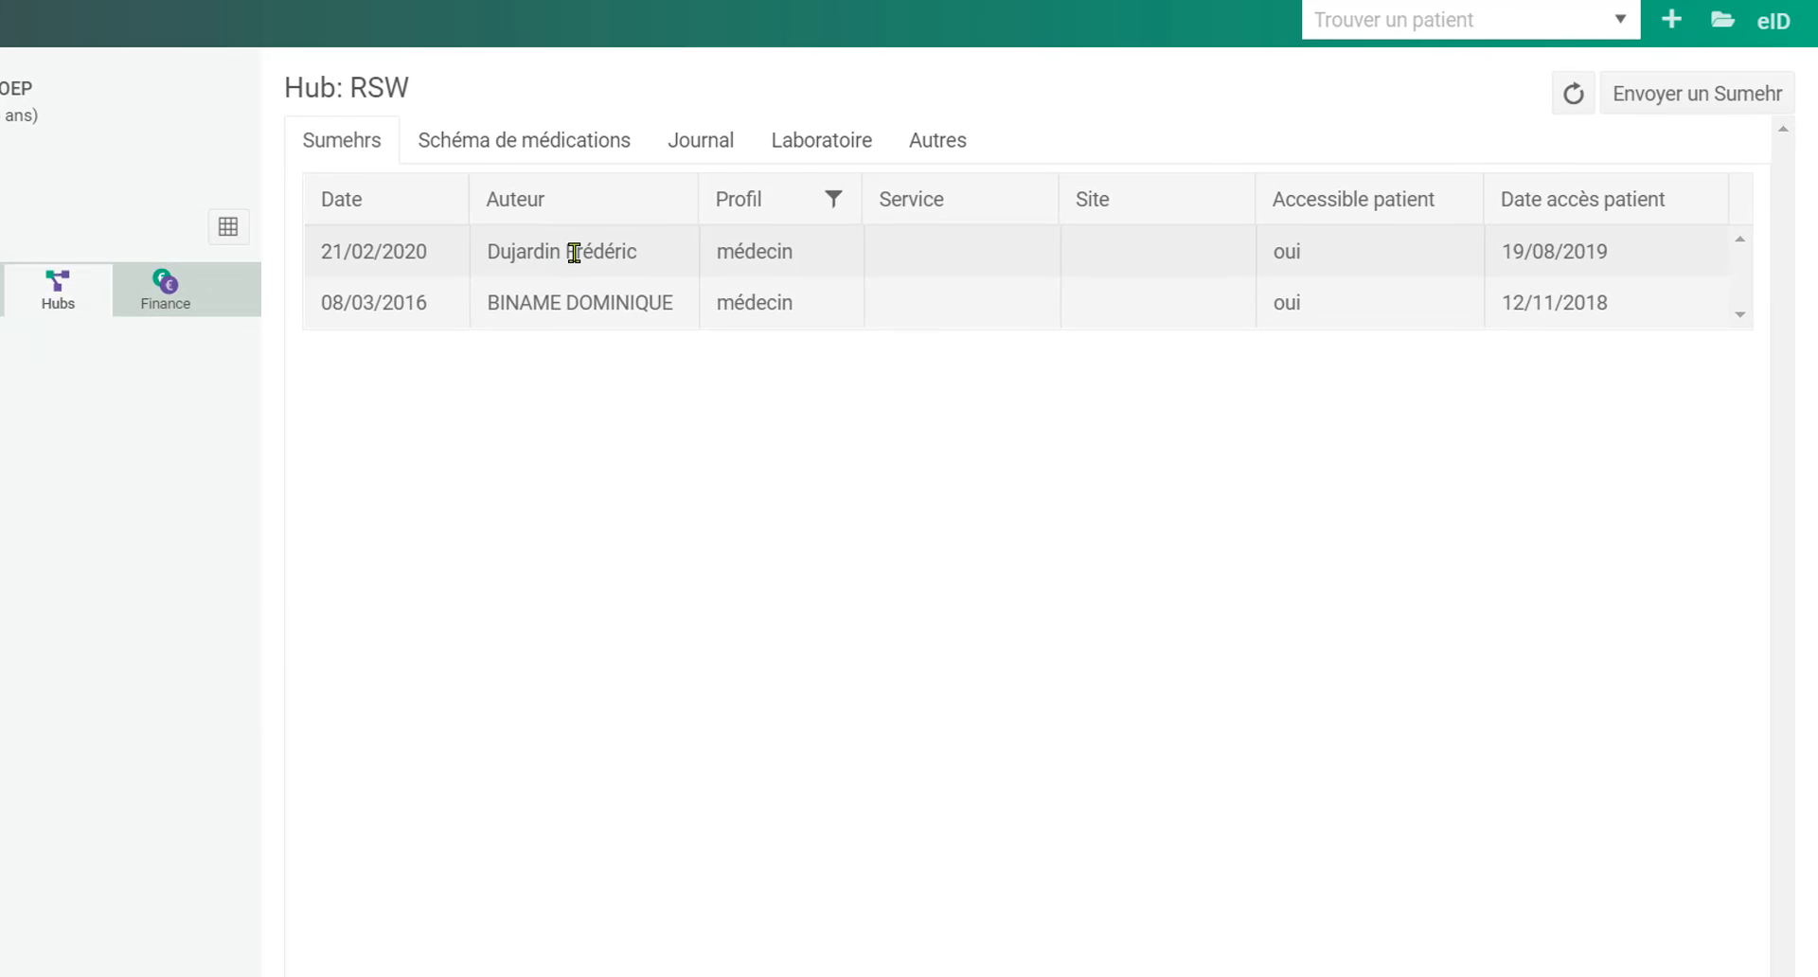
click(574, 253)
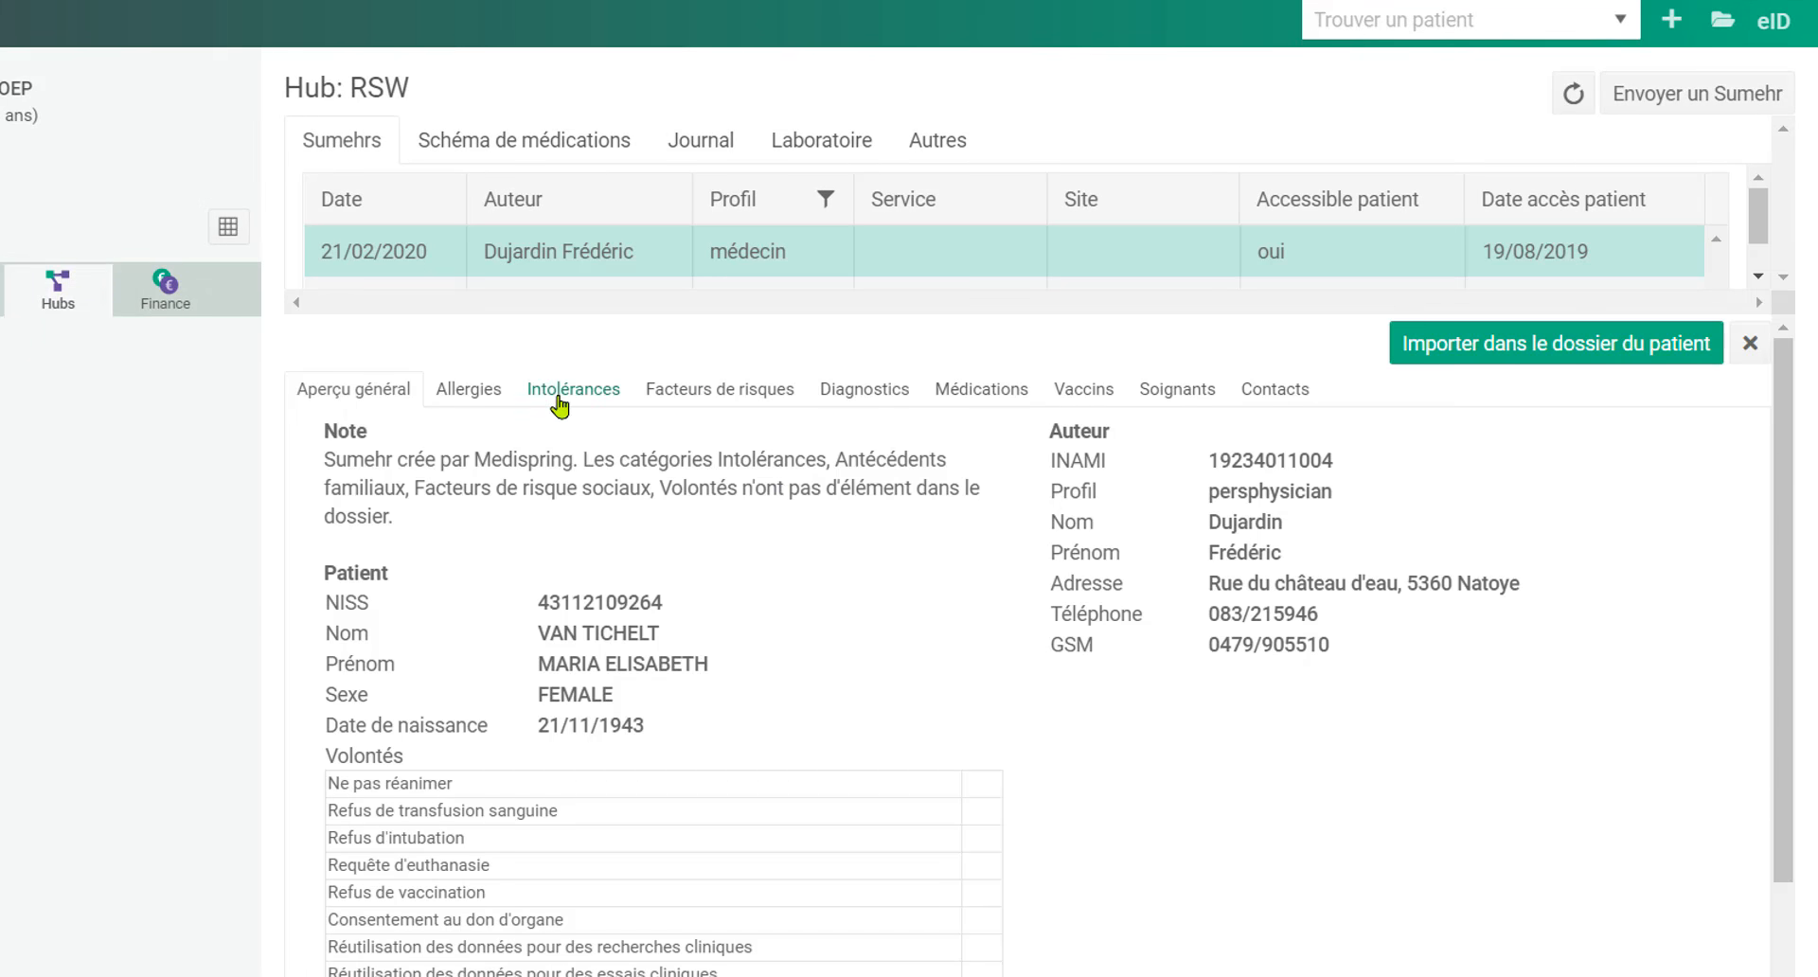
click(1085, 389)
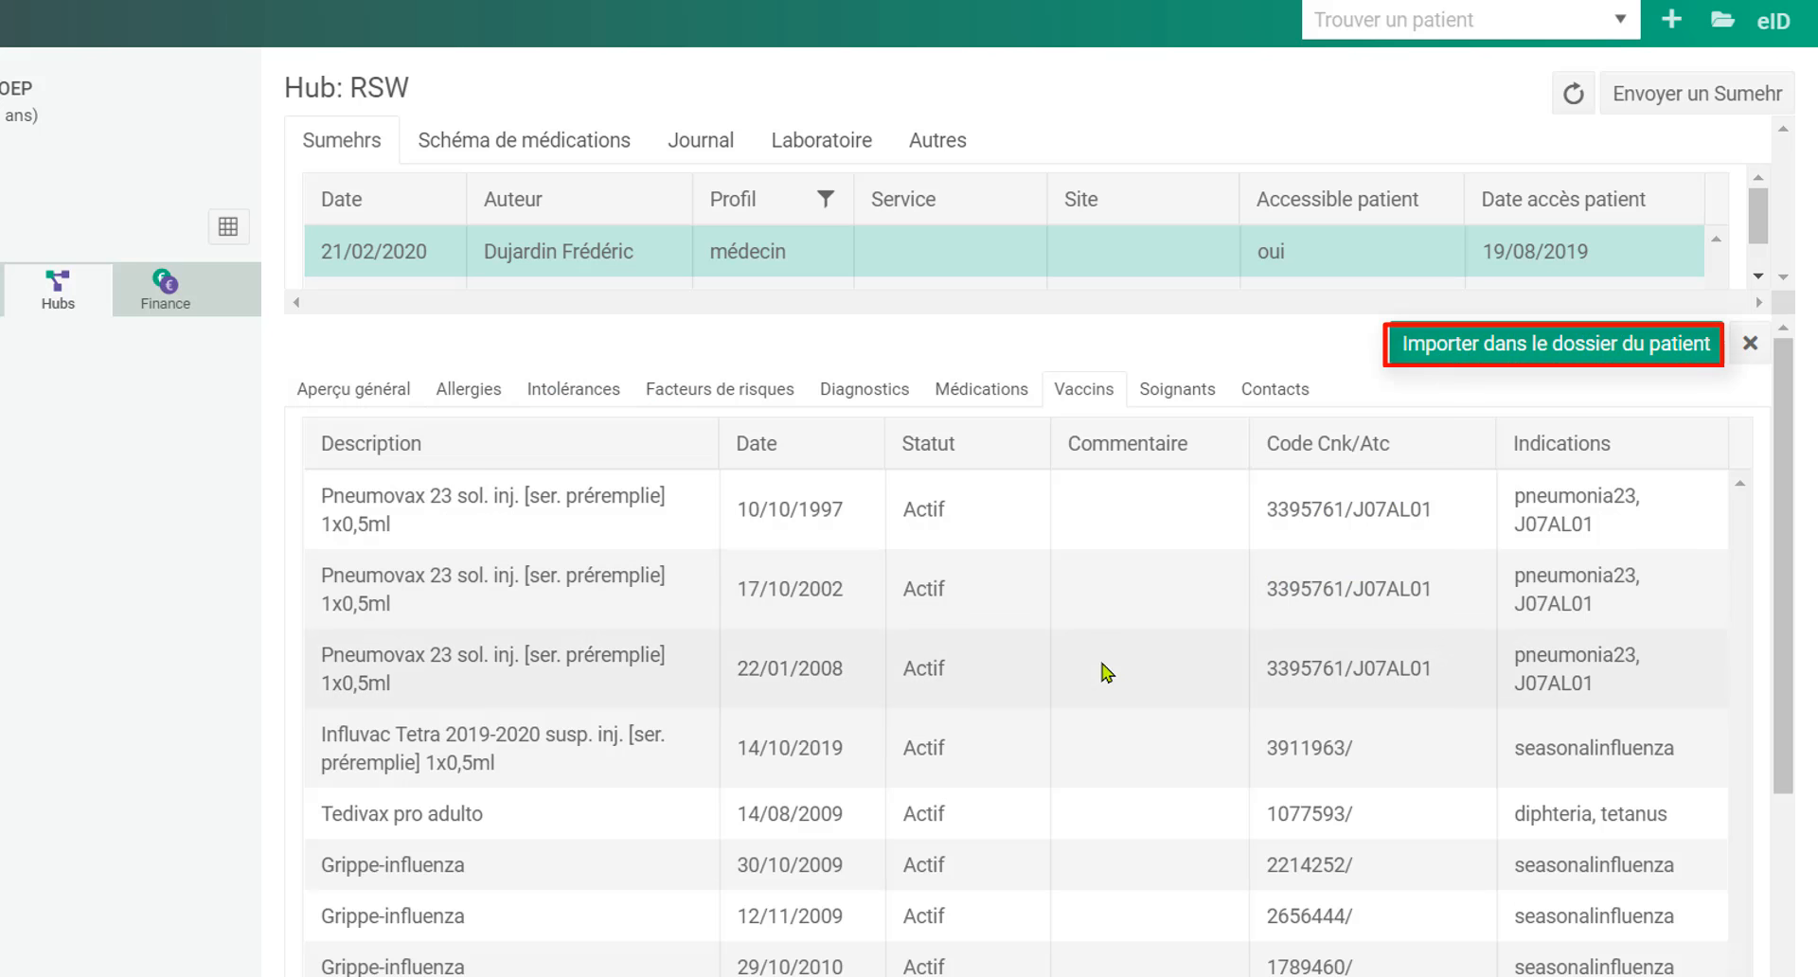
Among the hub's other documents, review the oncology report of 16/04/2020 and open Lien 1 of the SafeLink Covid-19 eMonitoring entry
click(937, 144)
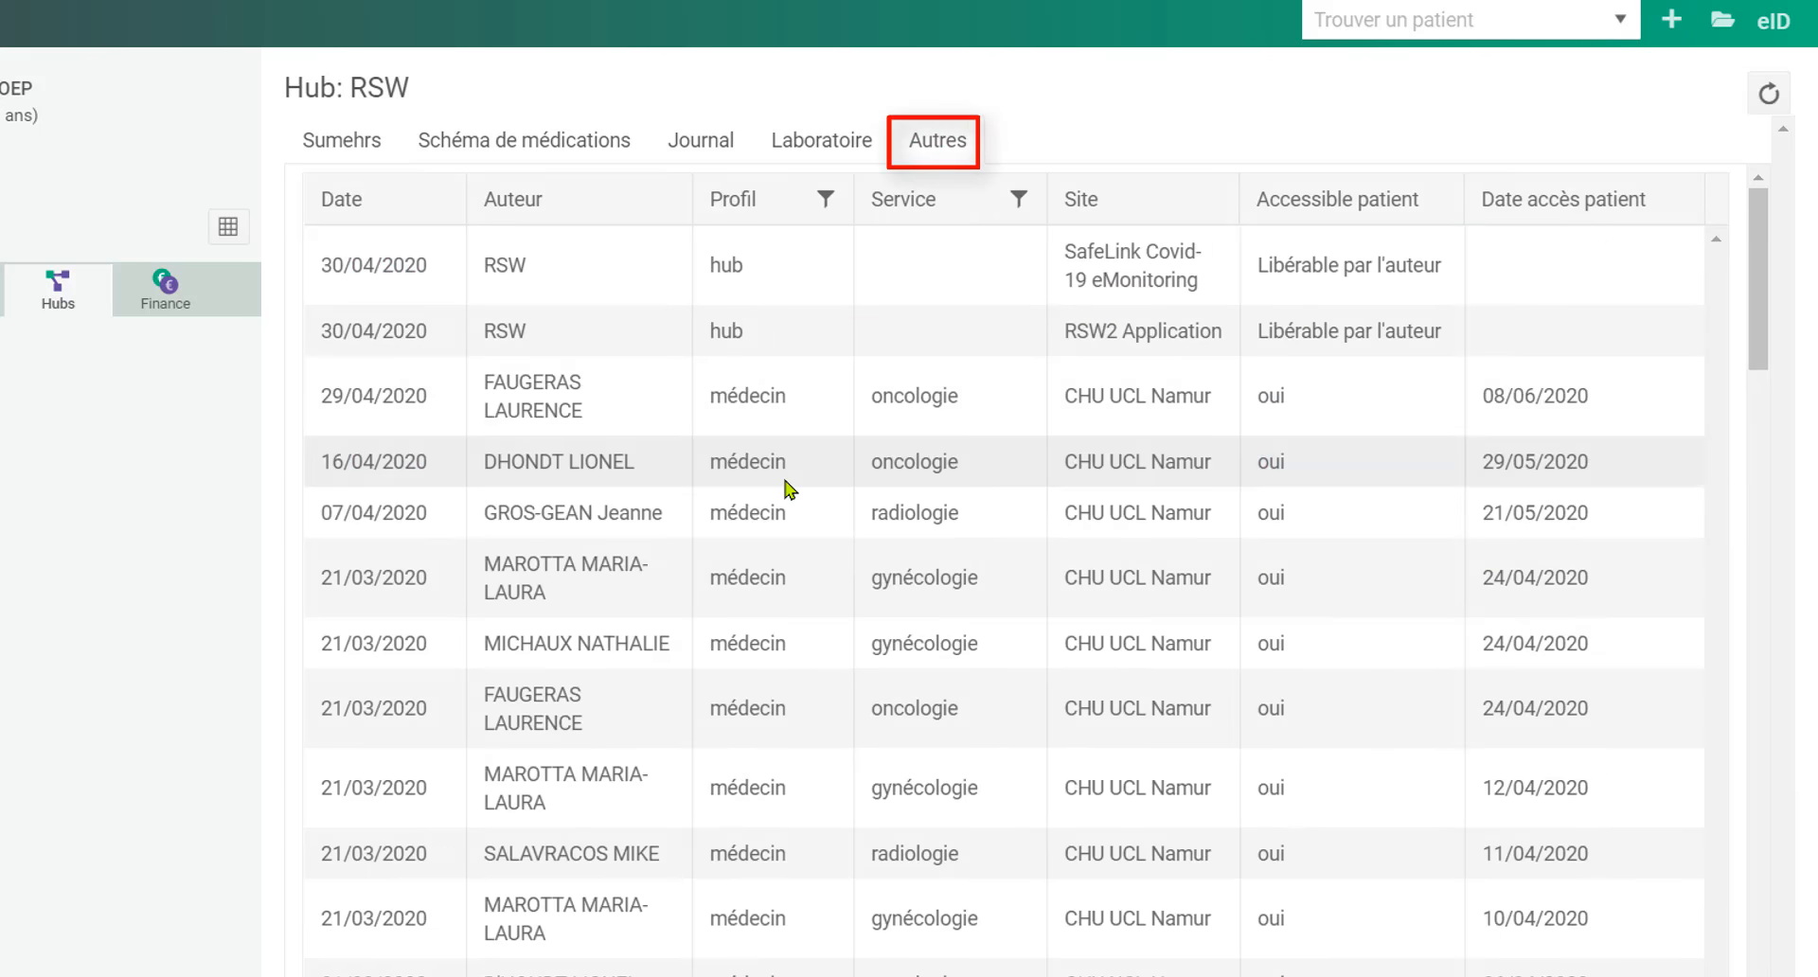
click(492, 464)
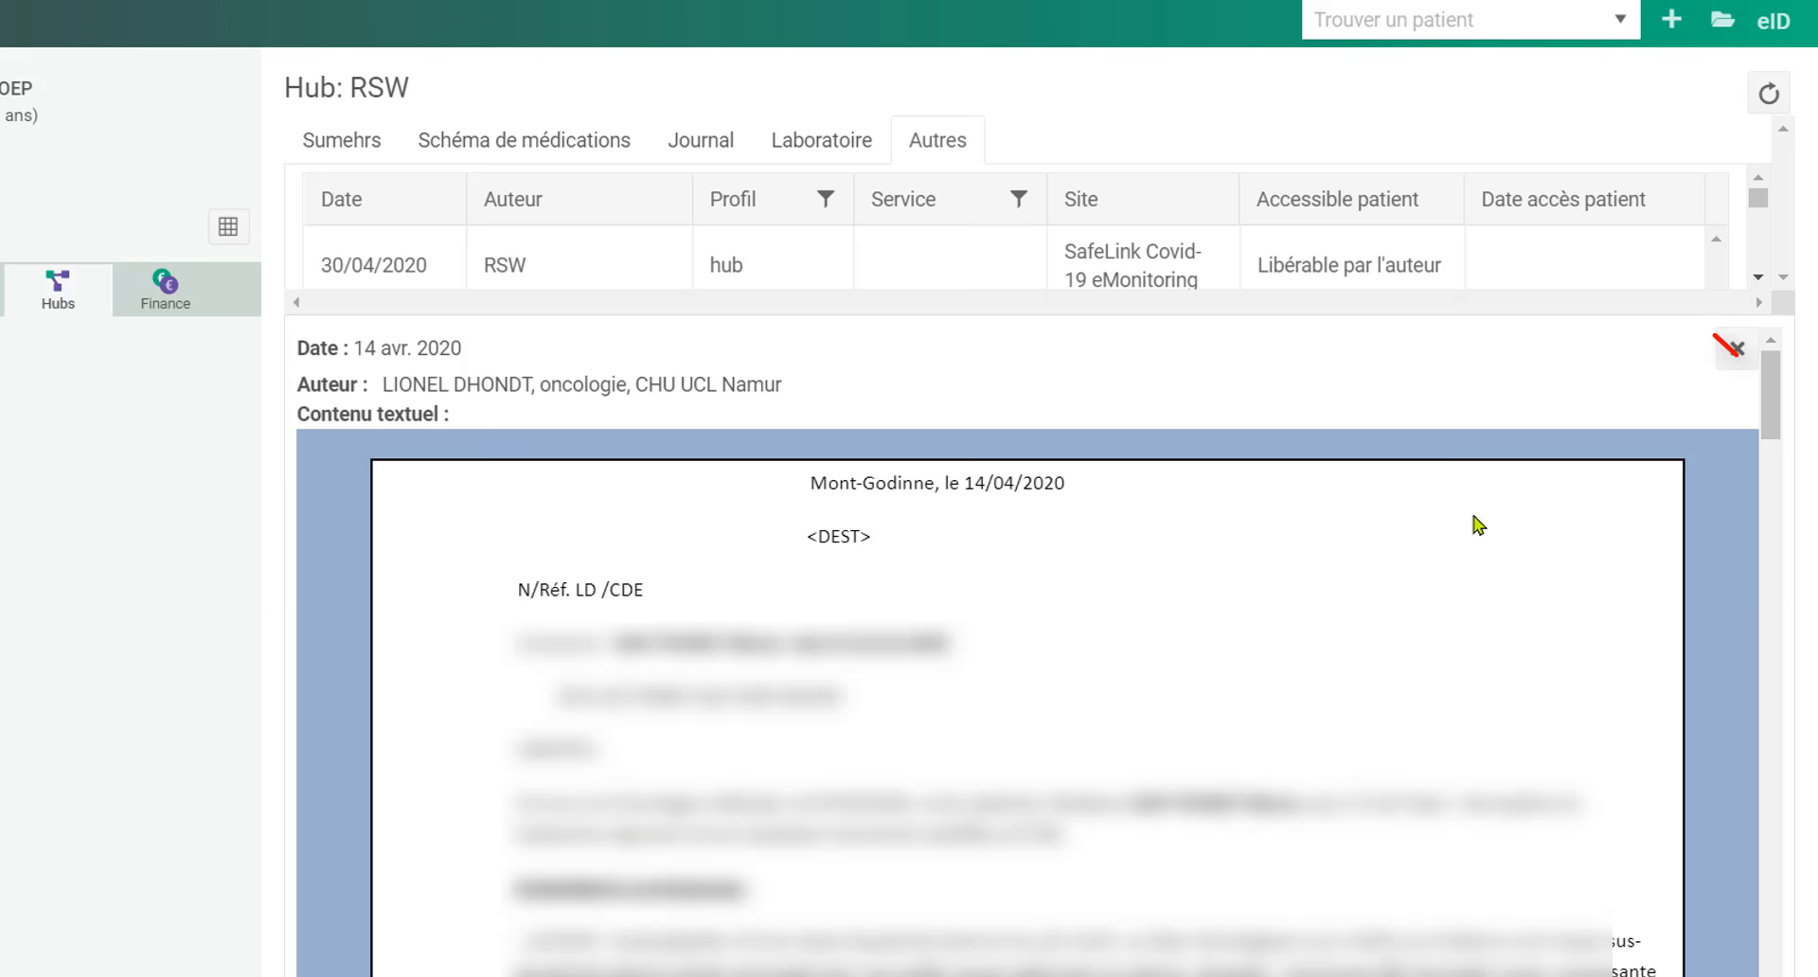
click(1738, 352)
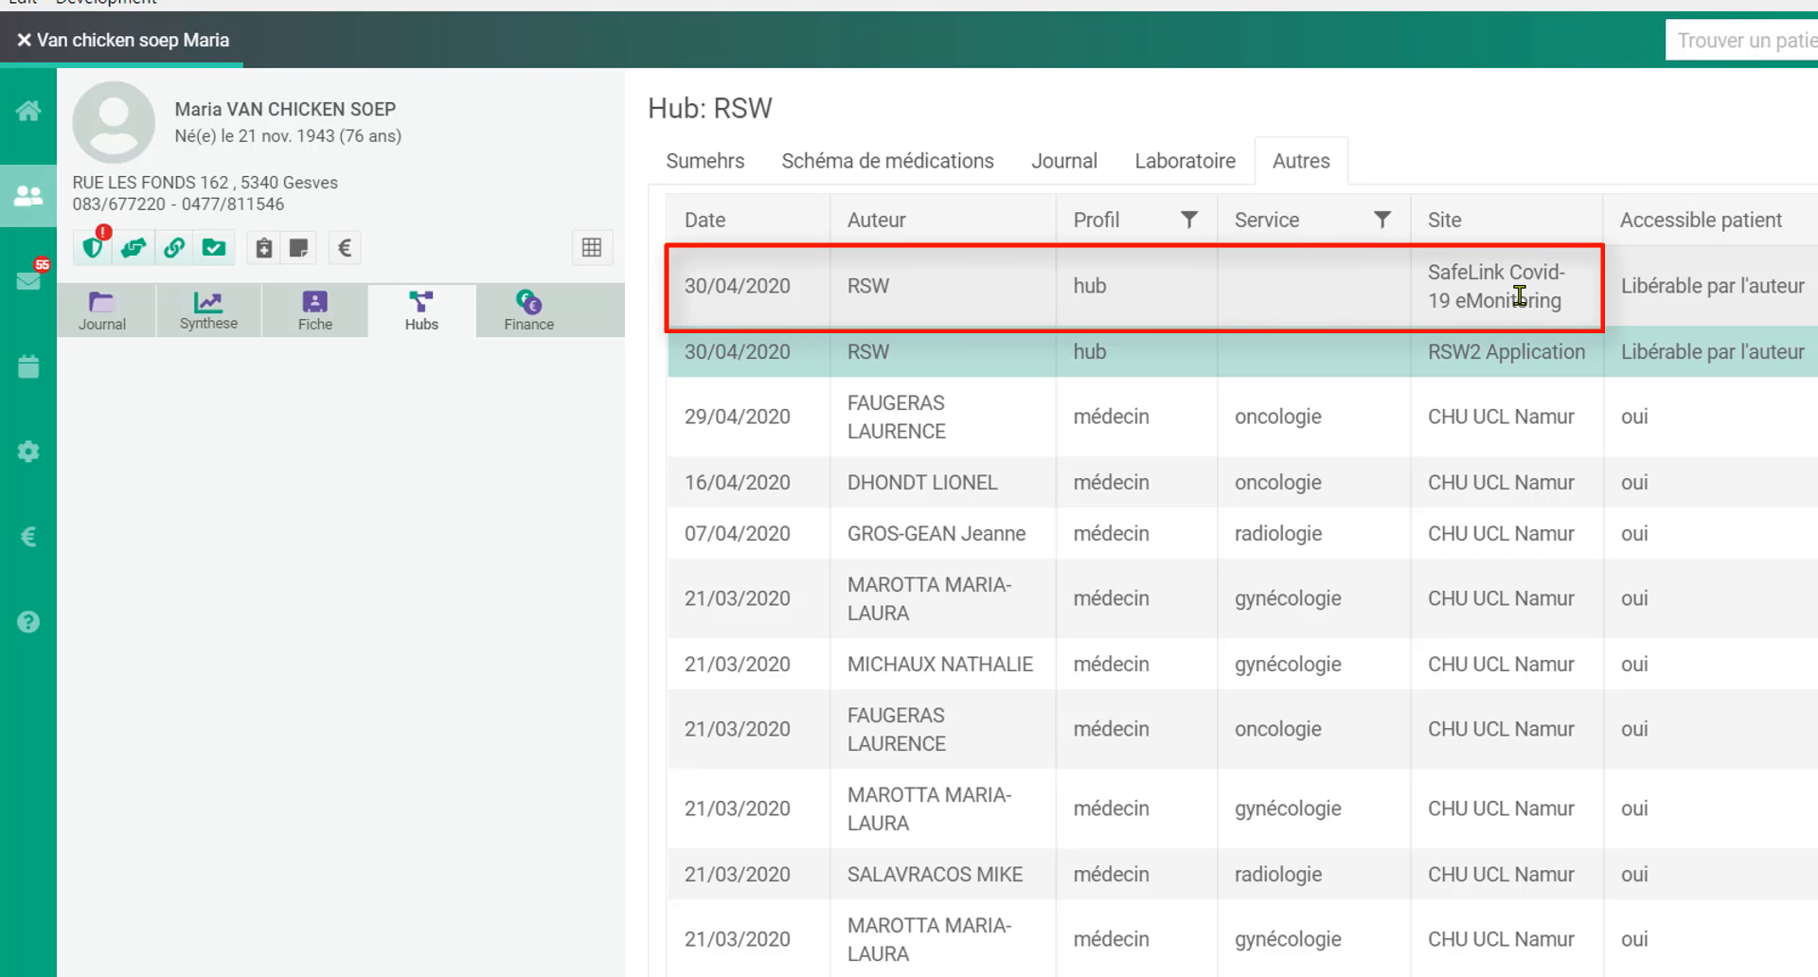
click(1525, 292)
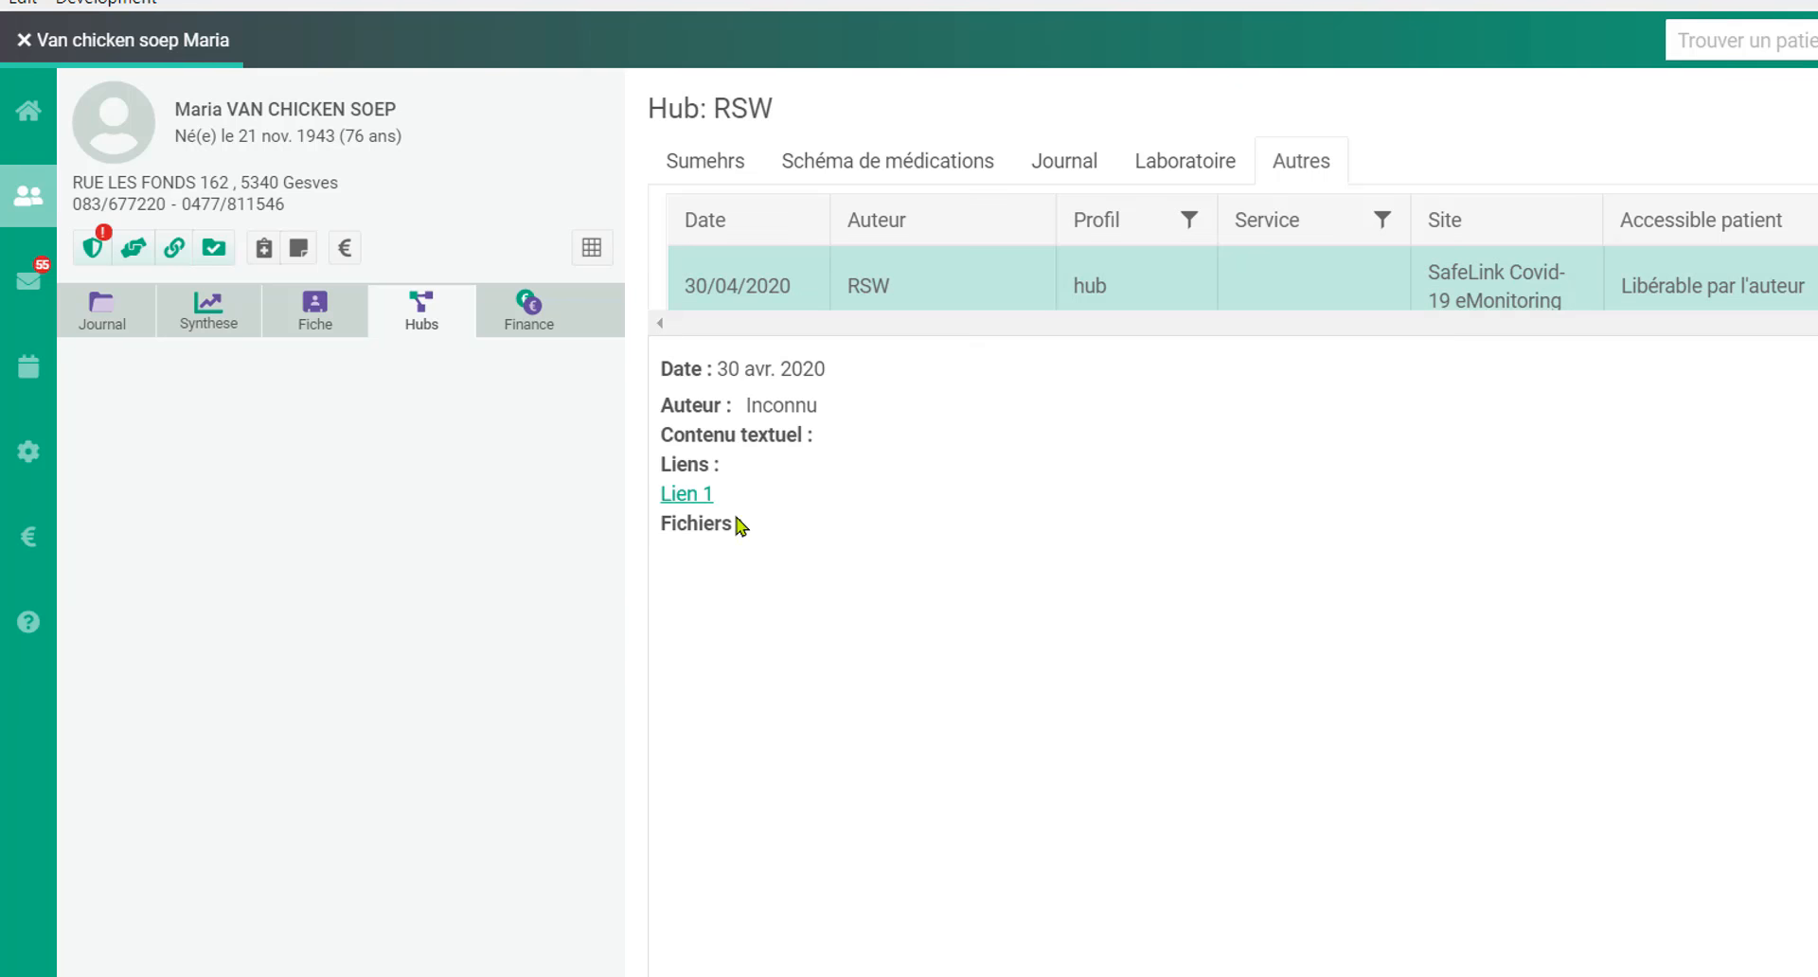
click(695, 494)
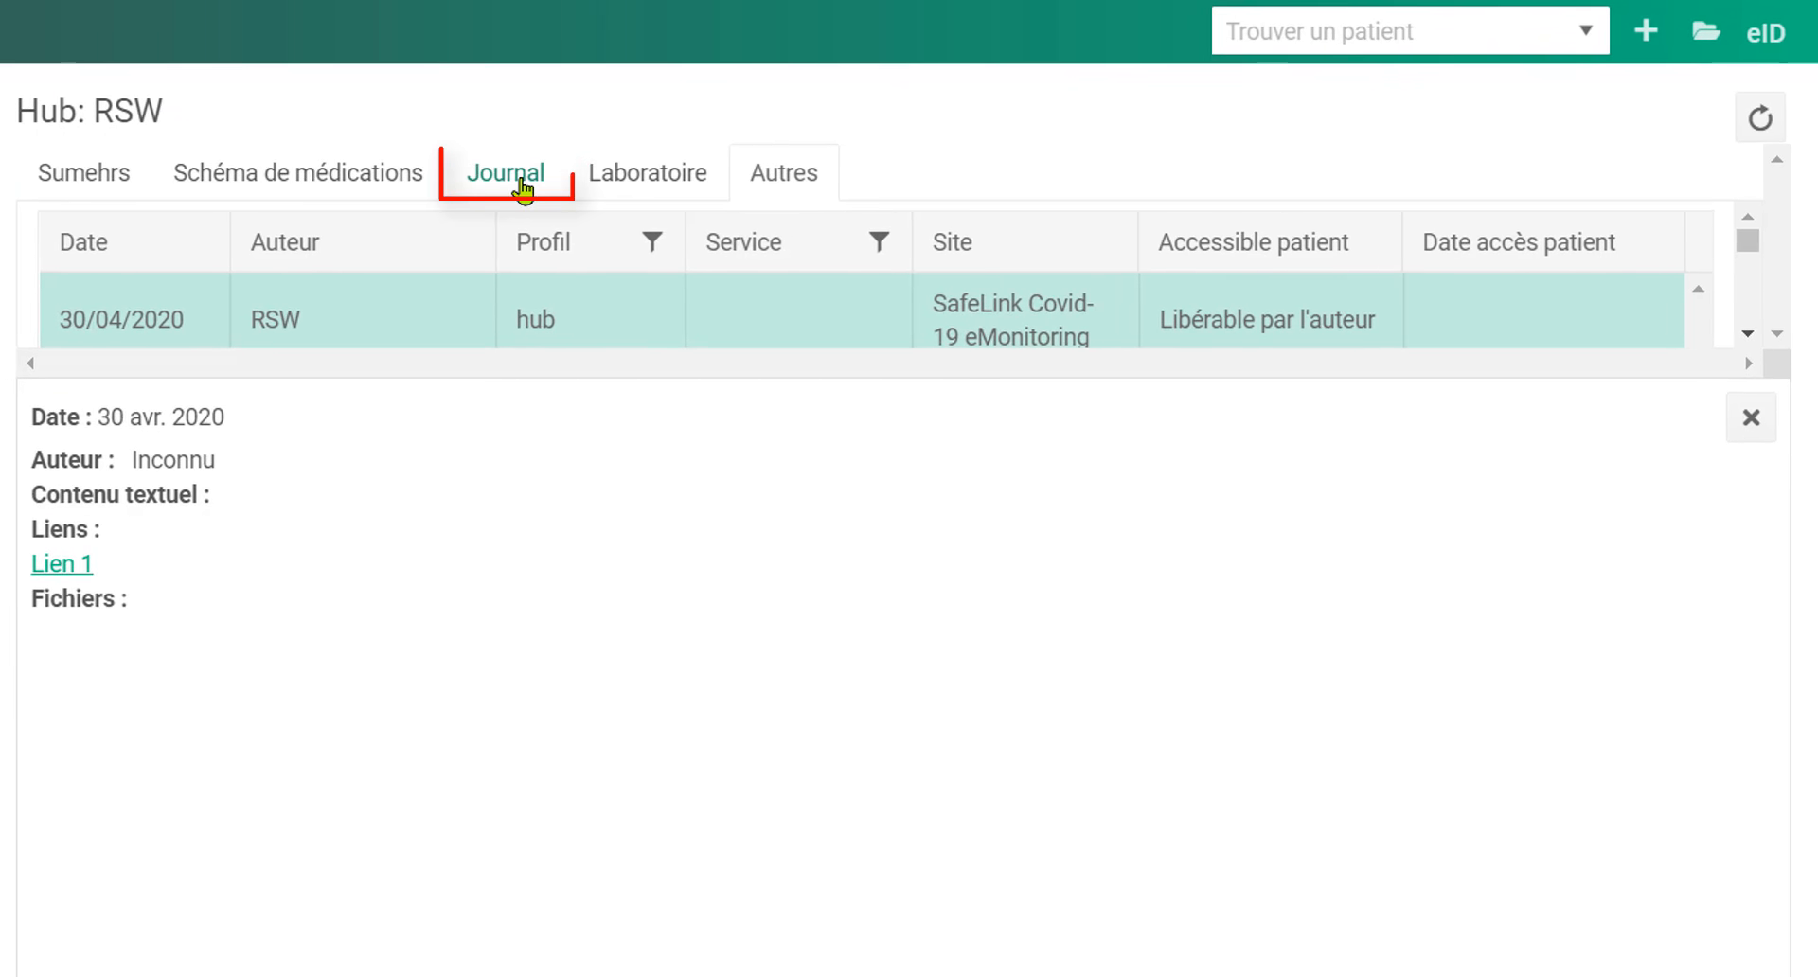
Send a Diabète note to the hub journal reading "Le patient ne suit pas bien son régime alimentaire" and open its Document 1
click(522, 188)
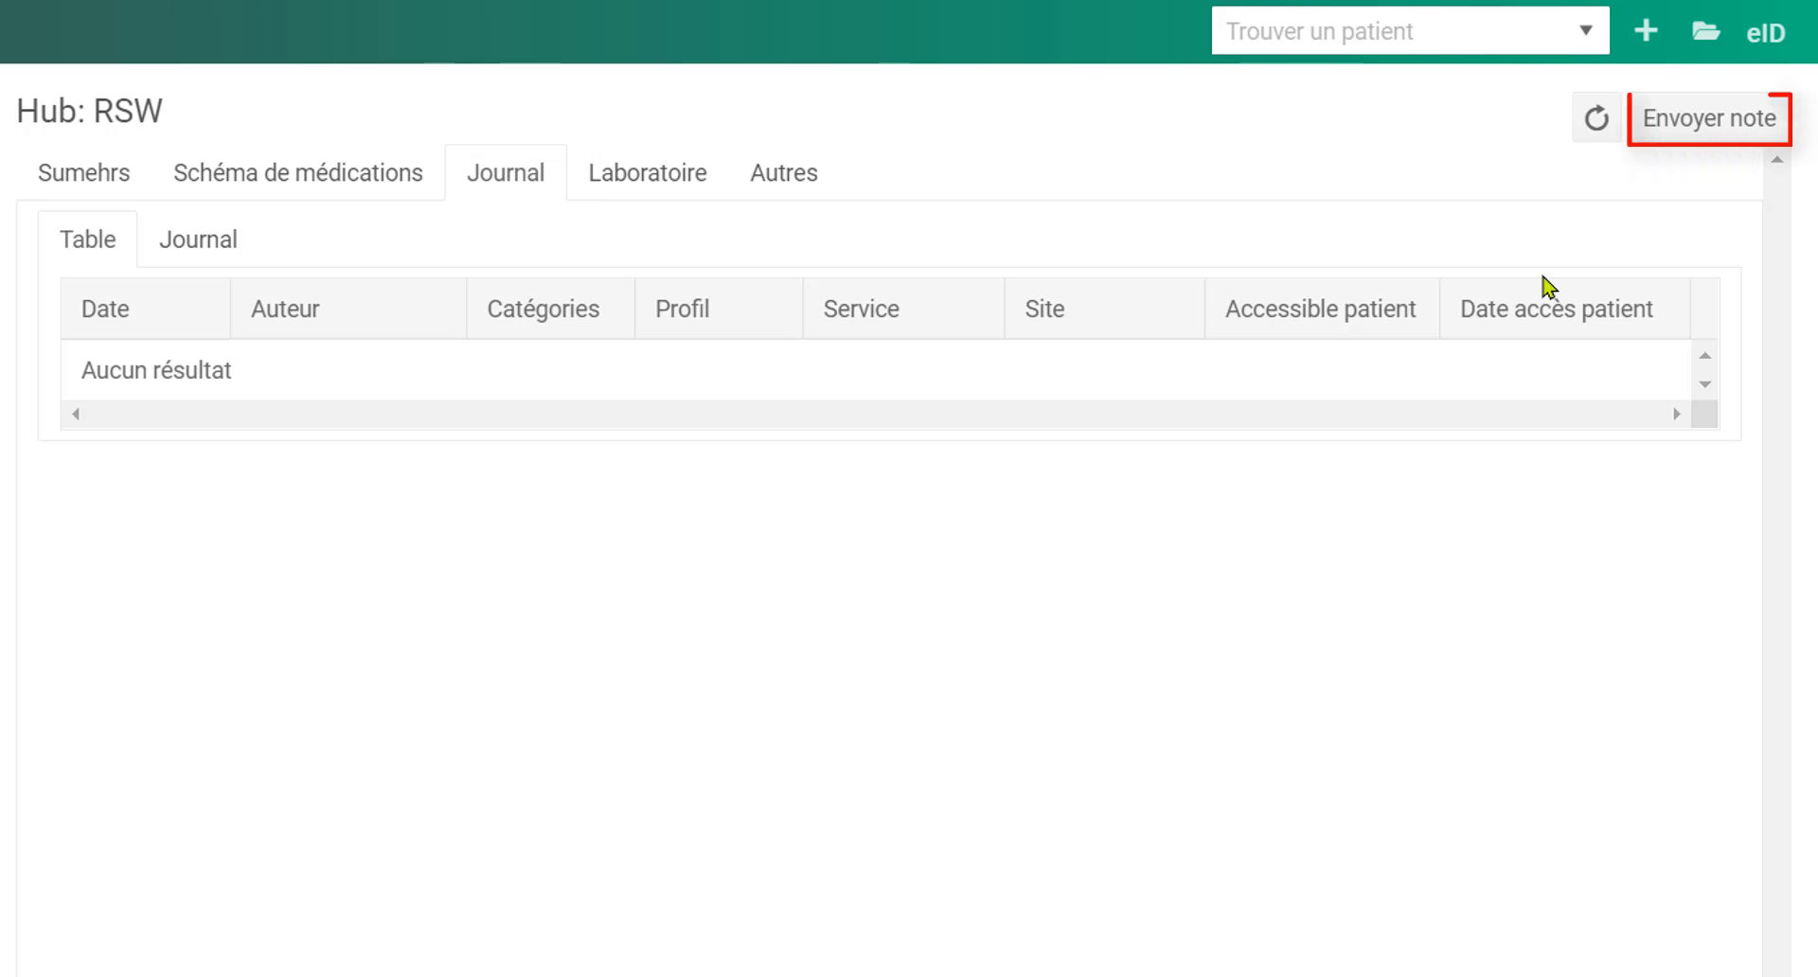
click(1688, 126)
click(484, 212)
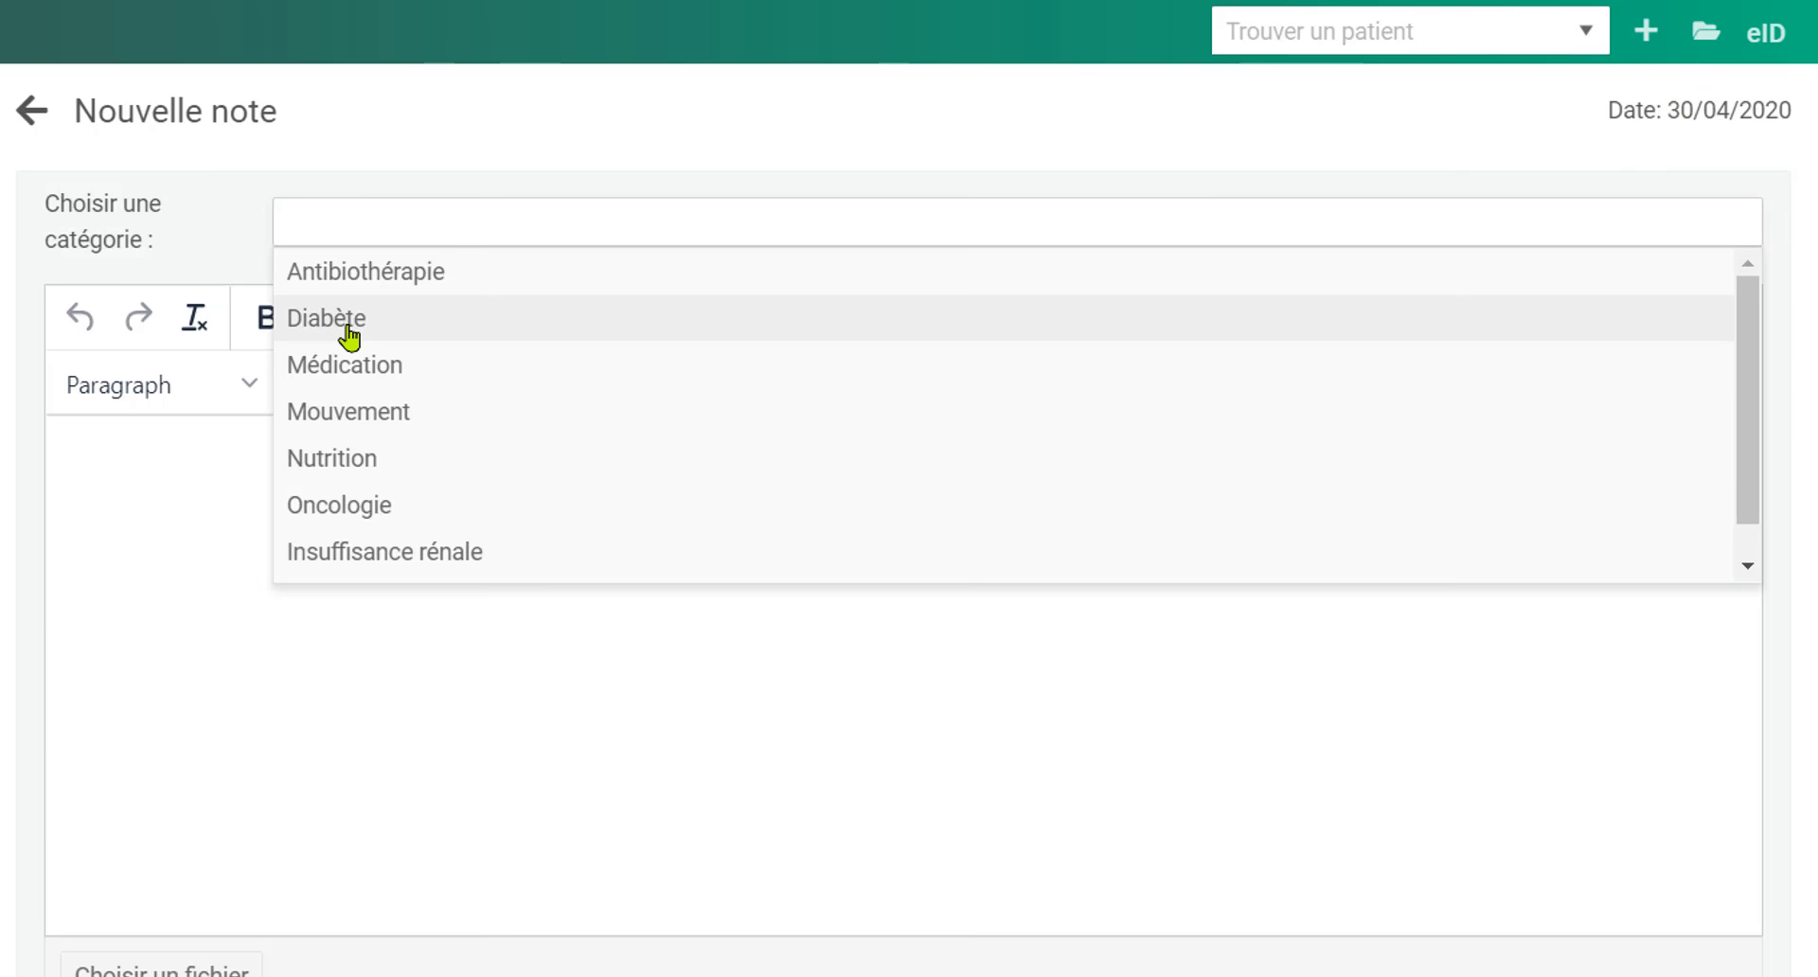
click(349, 335)
click(744, 473)
text(Le patient ne suit pas bien son régime alimentaire)
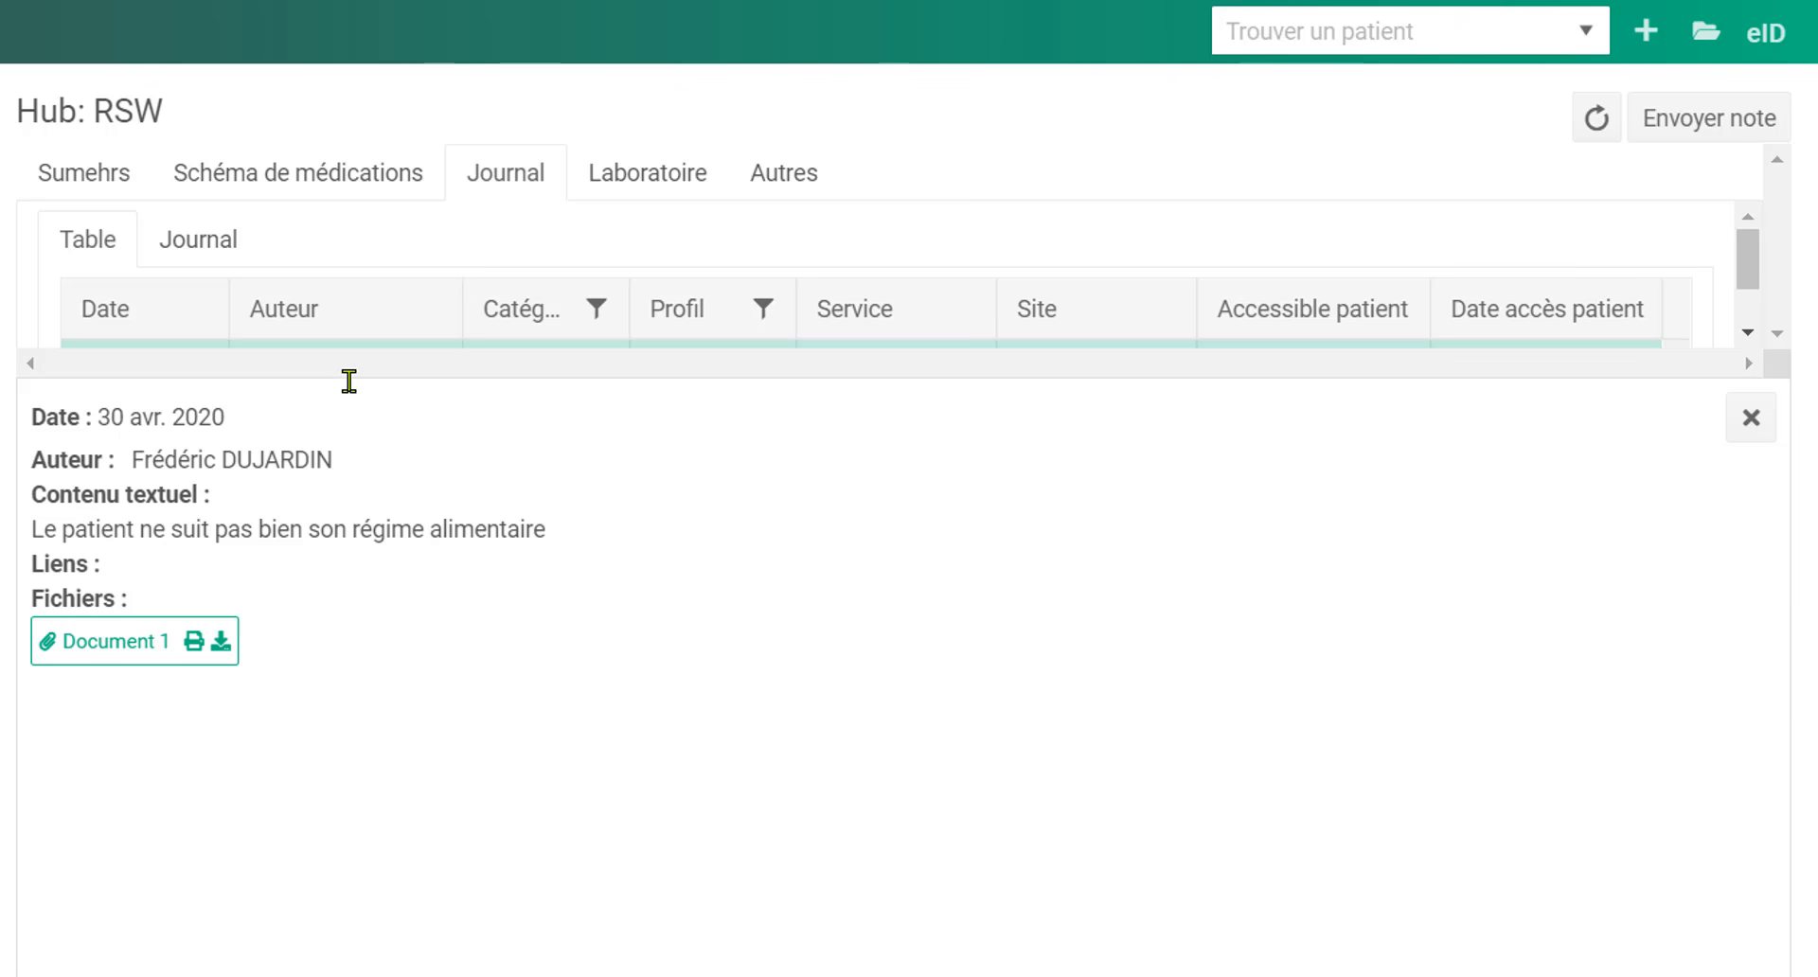
click(147, 644)
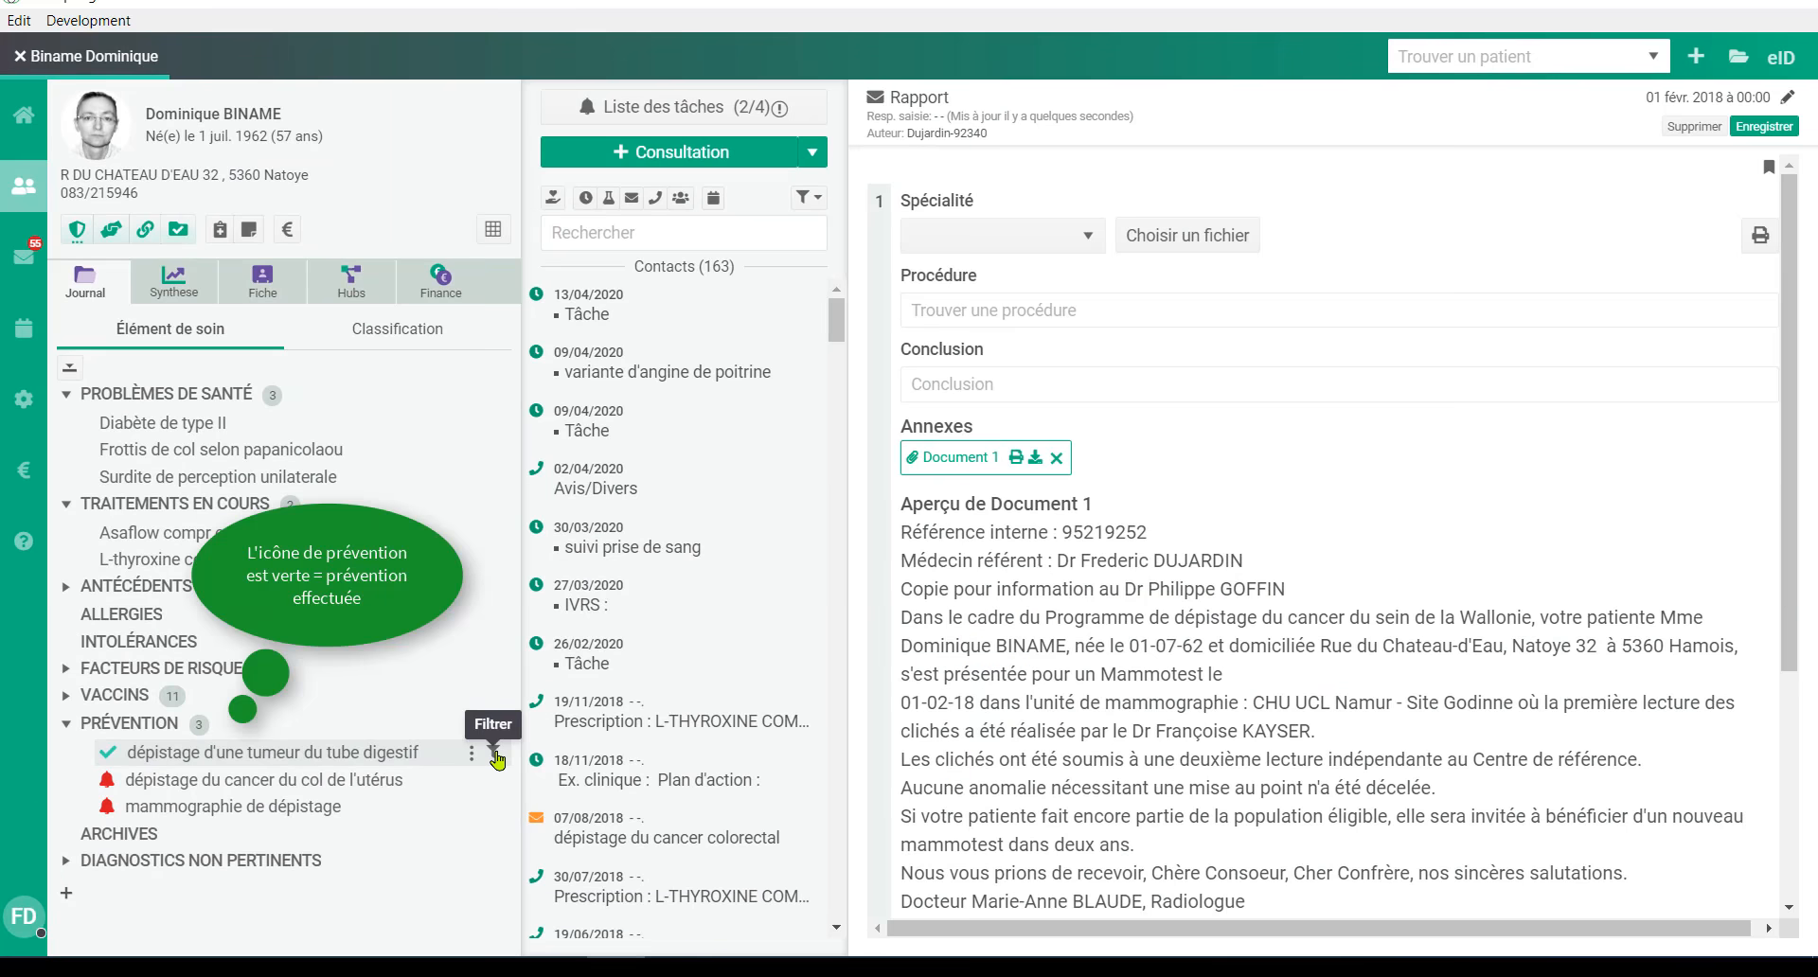
Filter the contacts by the prevention item "dépistage d'une tumeur du tube digestif" and clear that filter
click(494, 755)
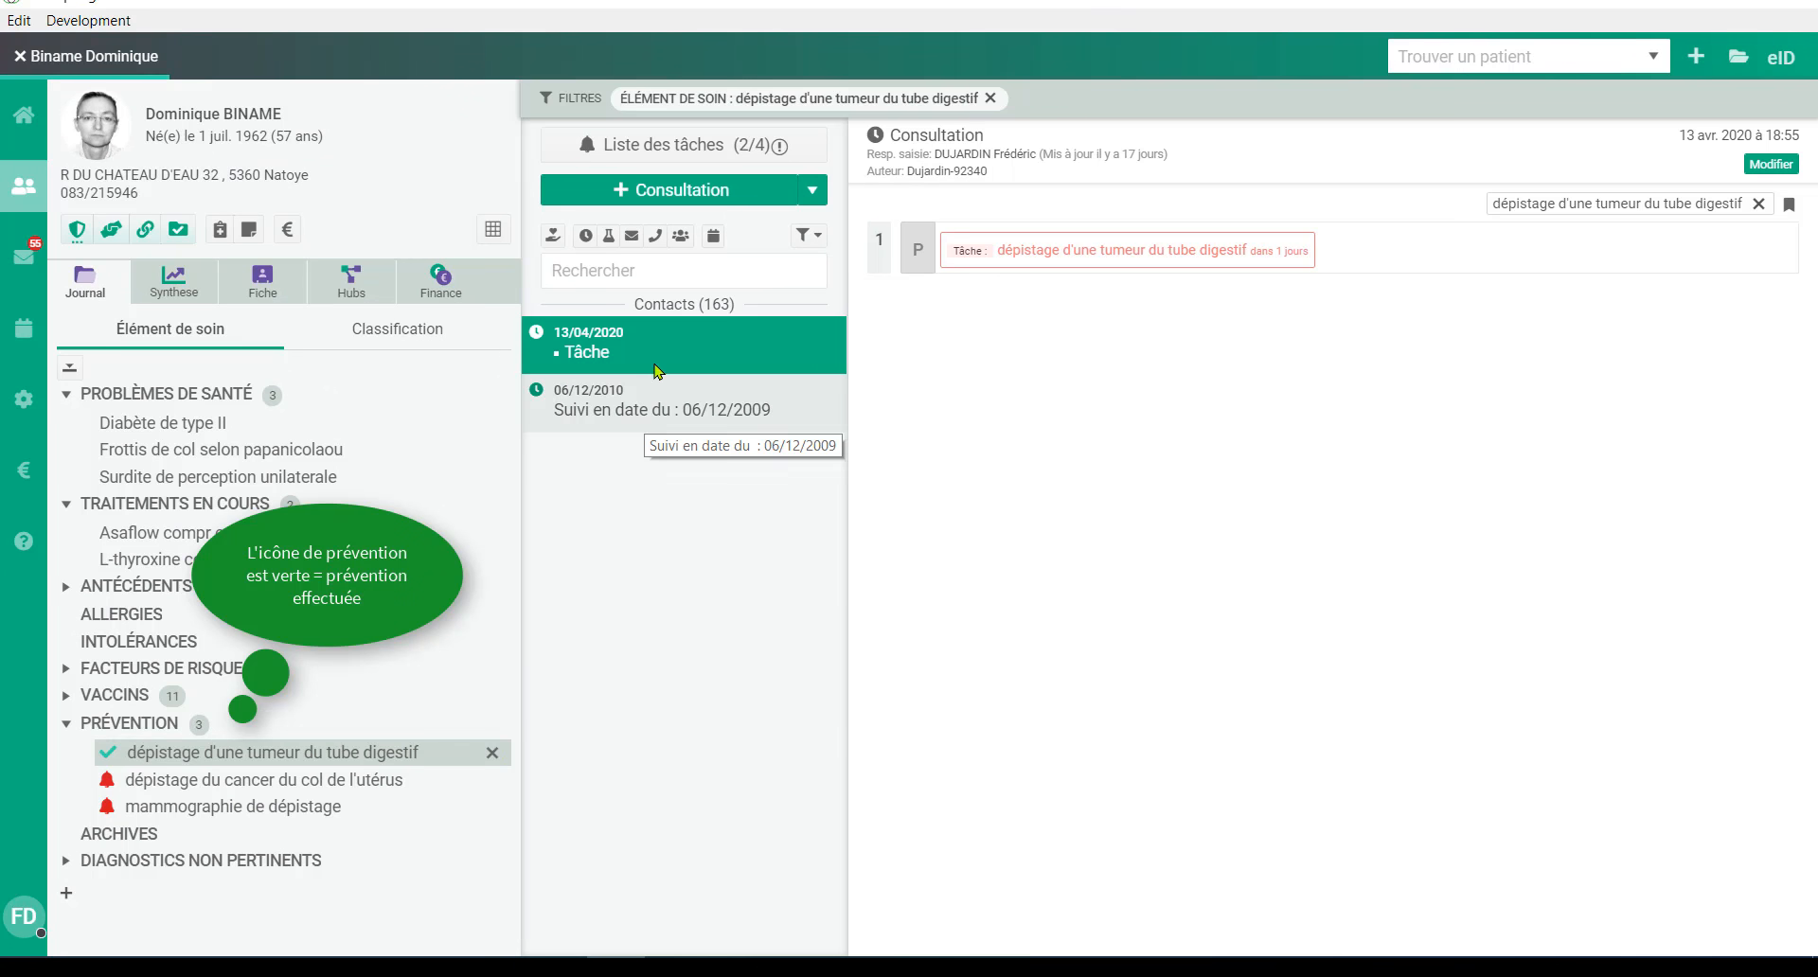
click(491, 758)
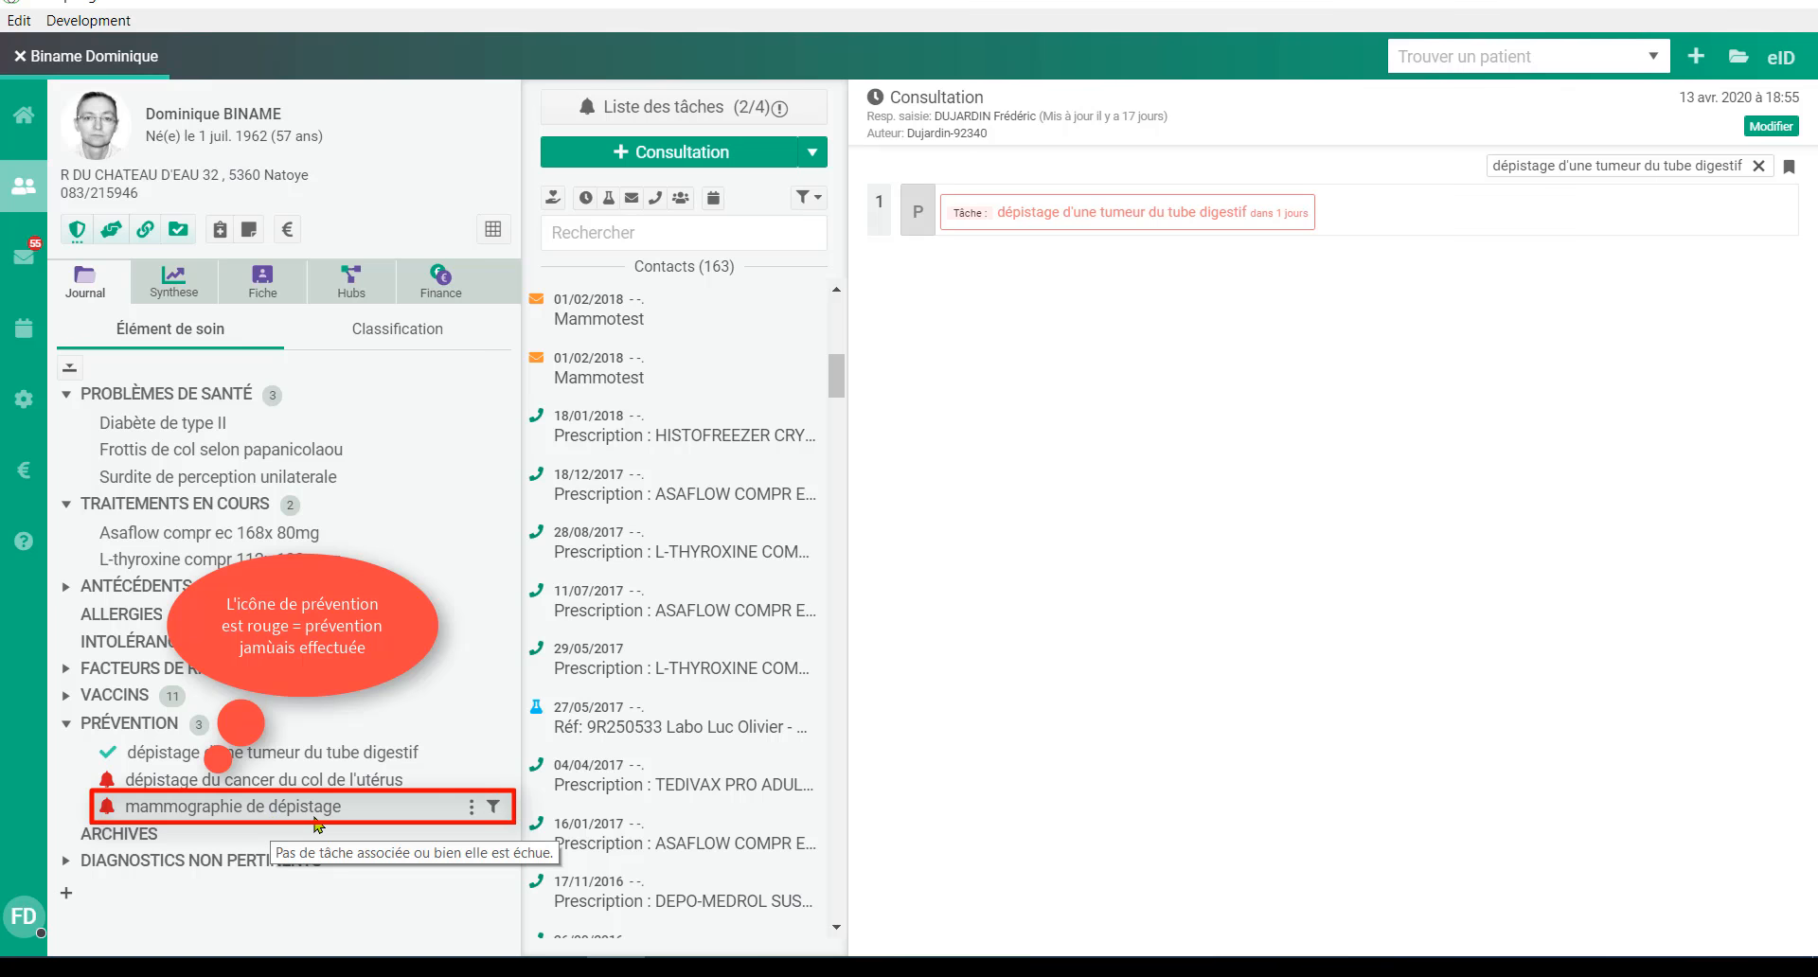
Link the second Mammotest report dated 01/02/2018 to the prevention item "mammographie de dépistage"
click(625, 381)
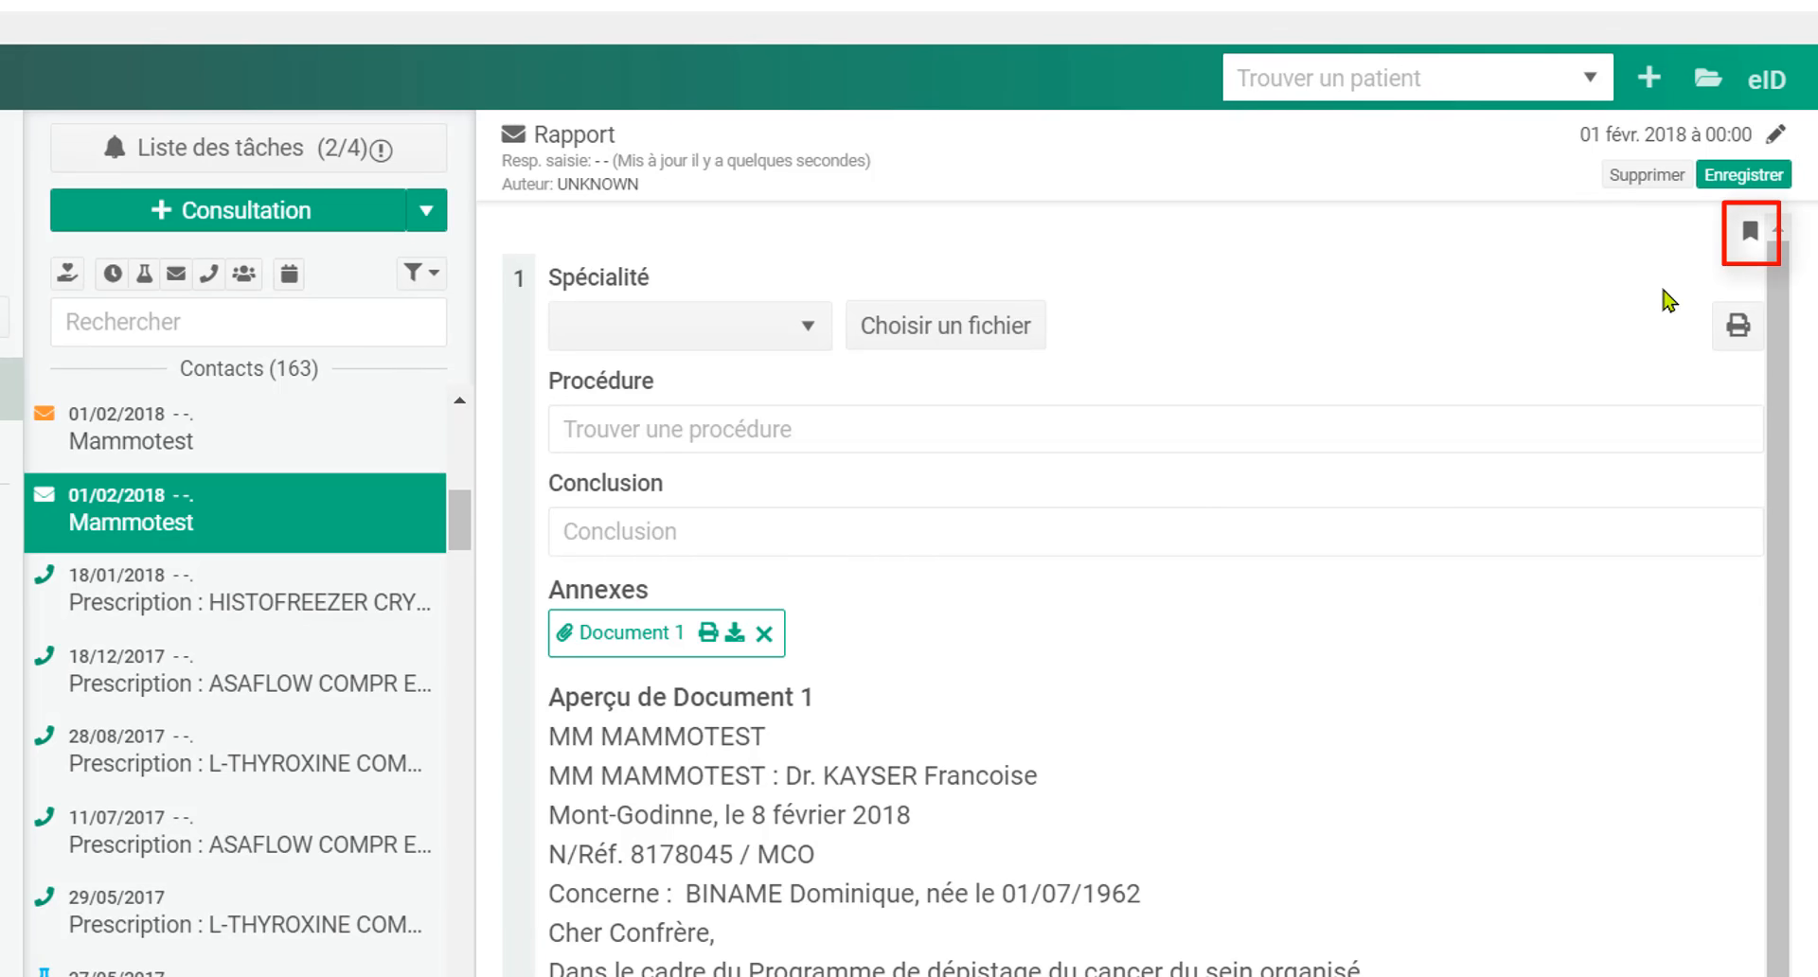
click(1750, 236)
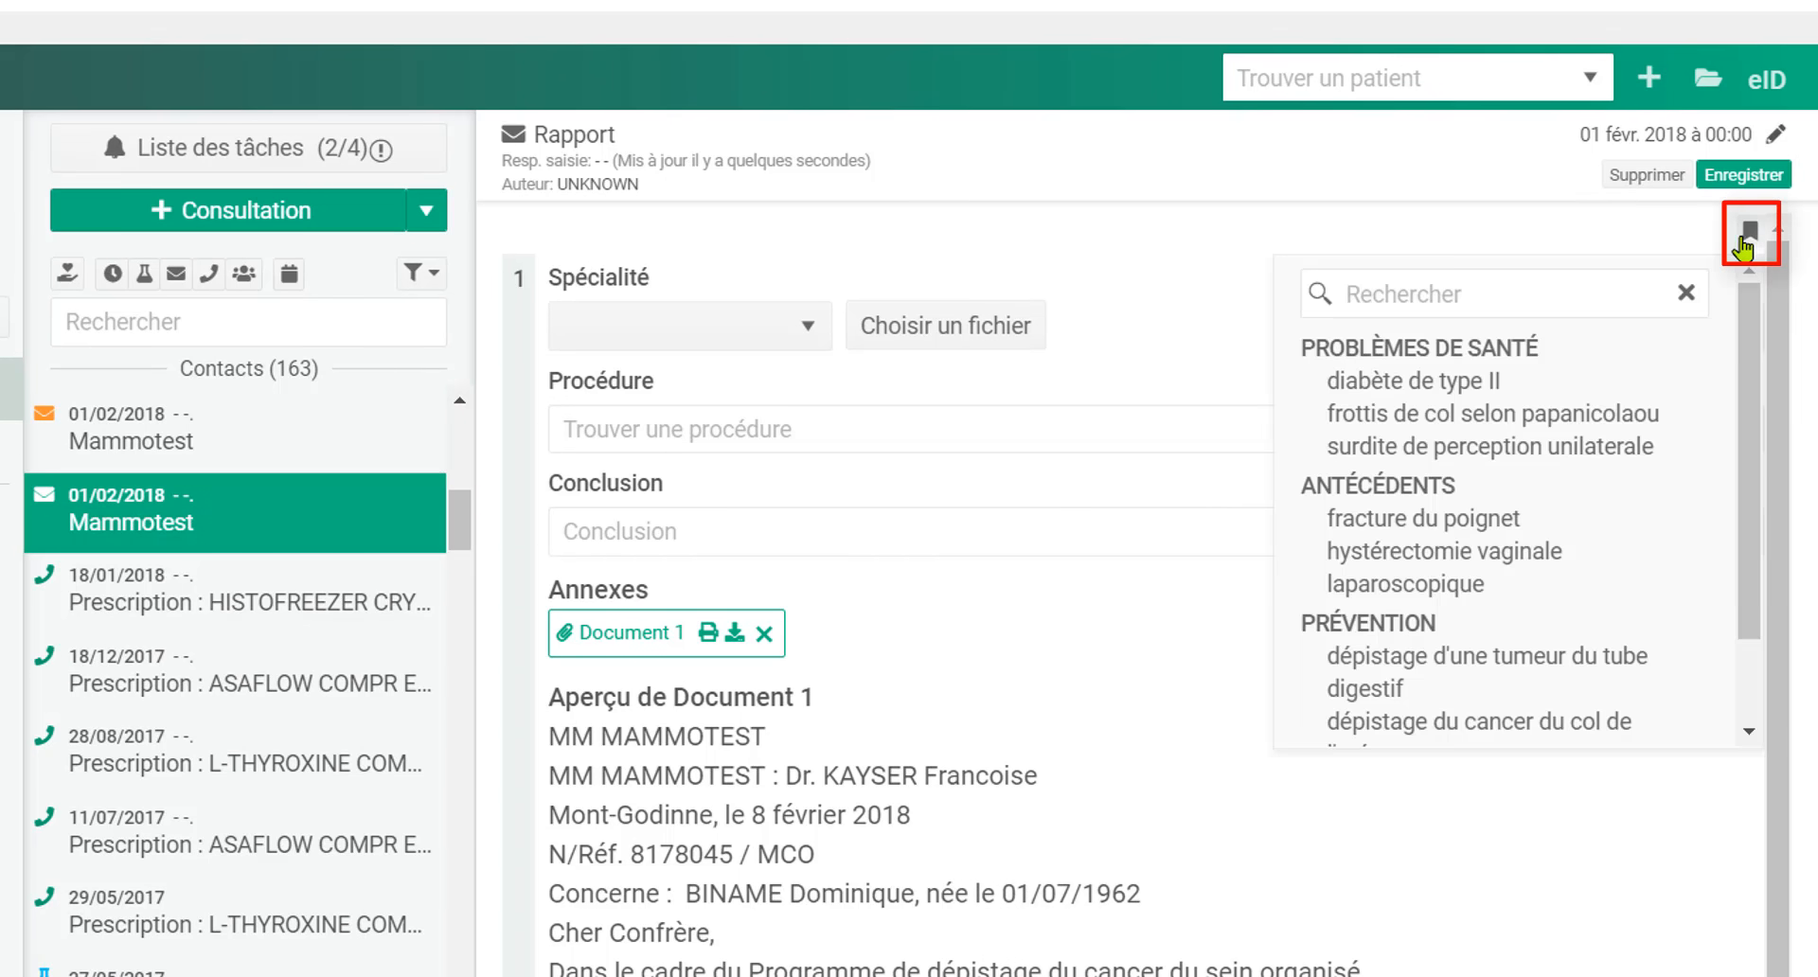
scroll(1435, 682, down, 2)
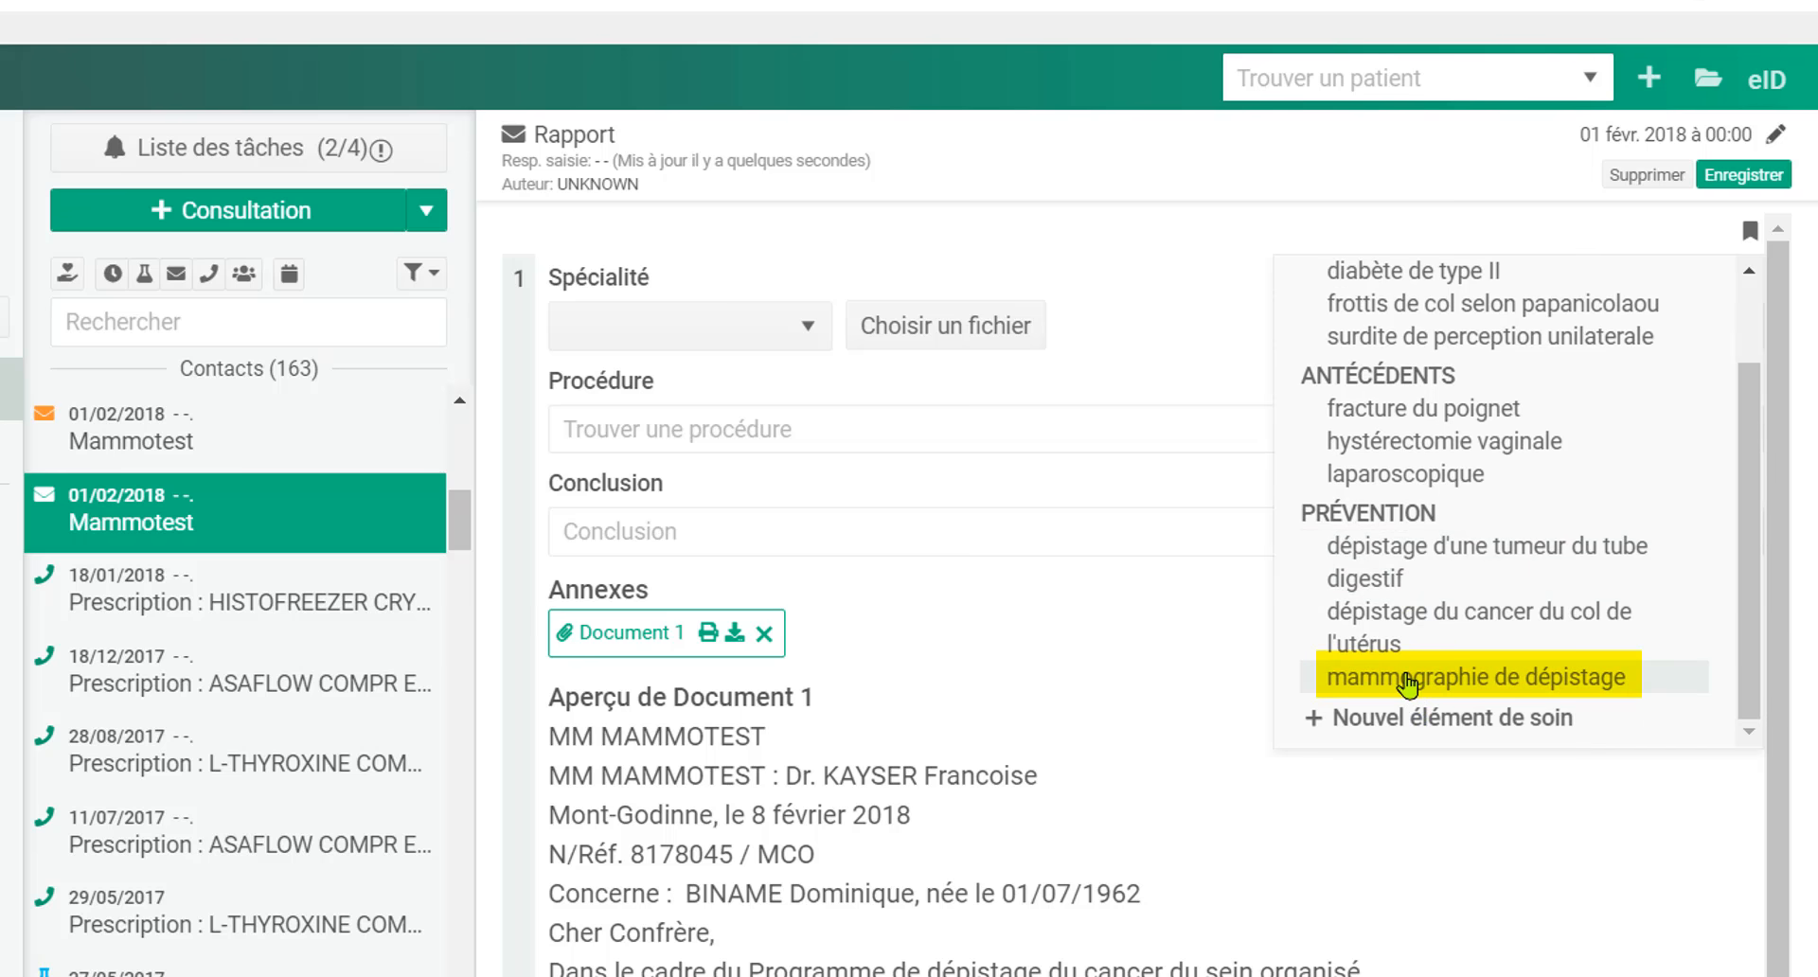
click(1408, 684)
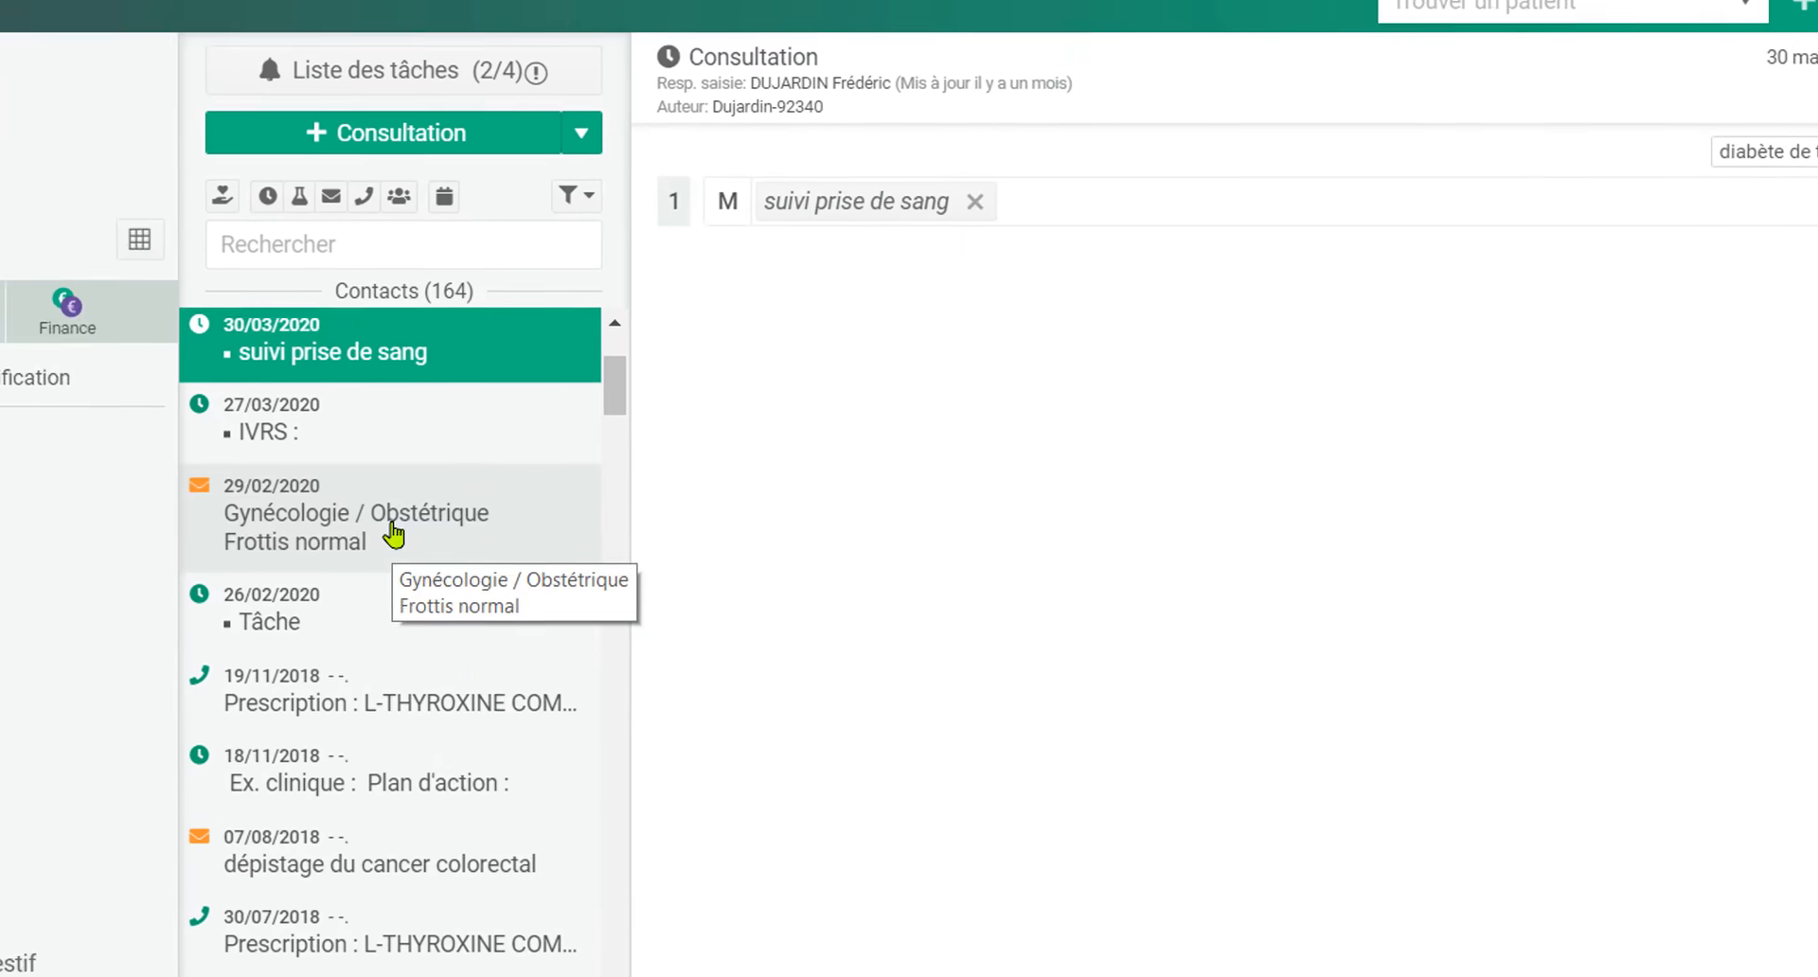
Link the Gynécologie / Obstétrique report dated 29/02/2020 to the prevention item "dépistage du cancer du col de l'utérus"
click(393, 536)
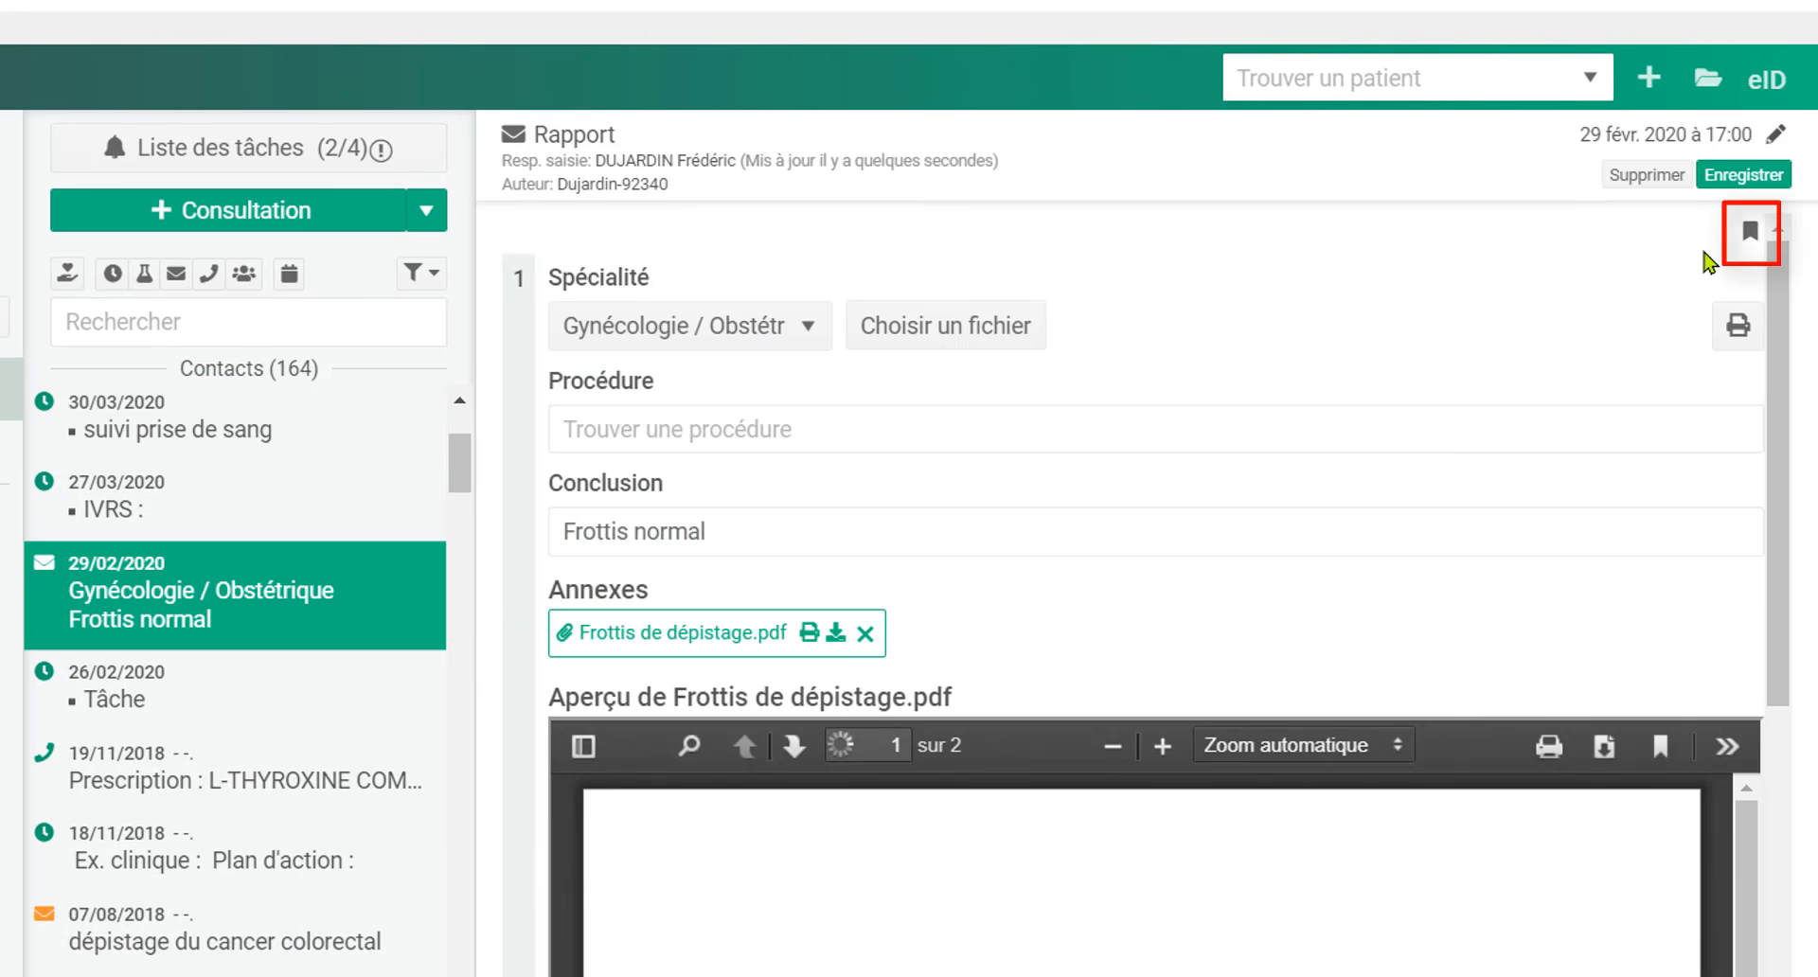
click(1747, 237)
scroll(1572, 715, down, 2)
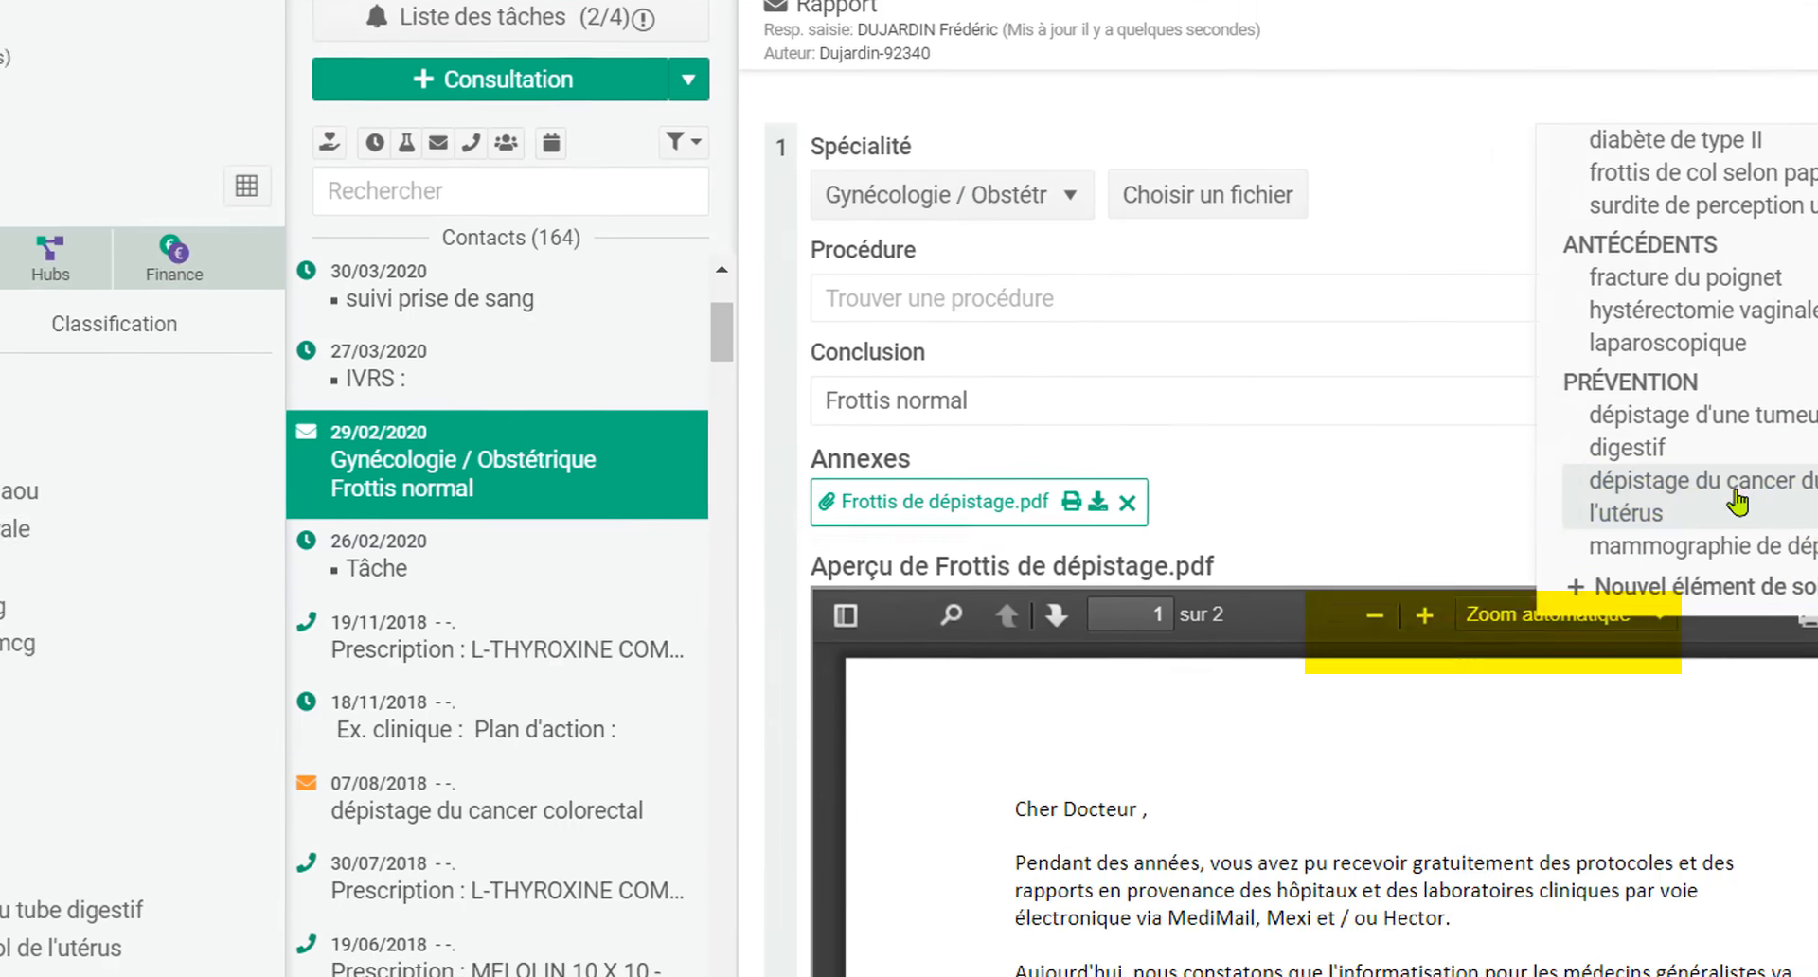
click(1738, 502)
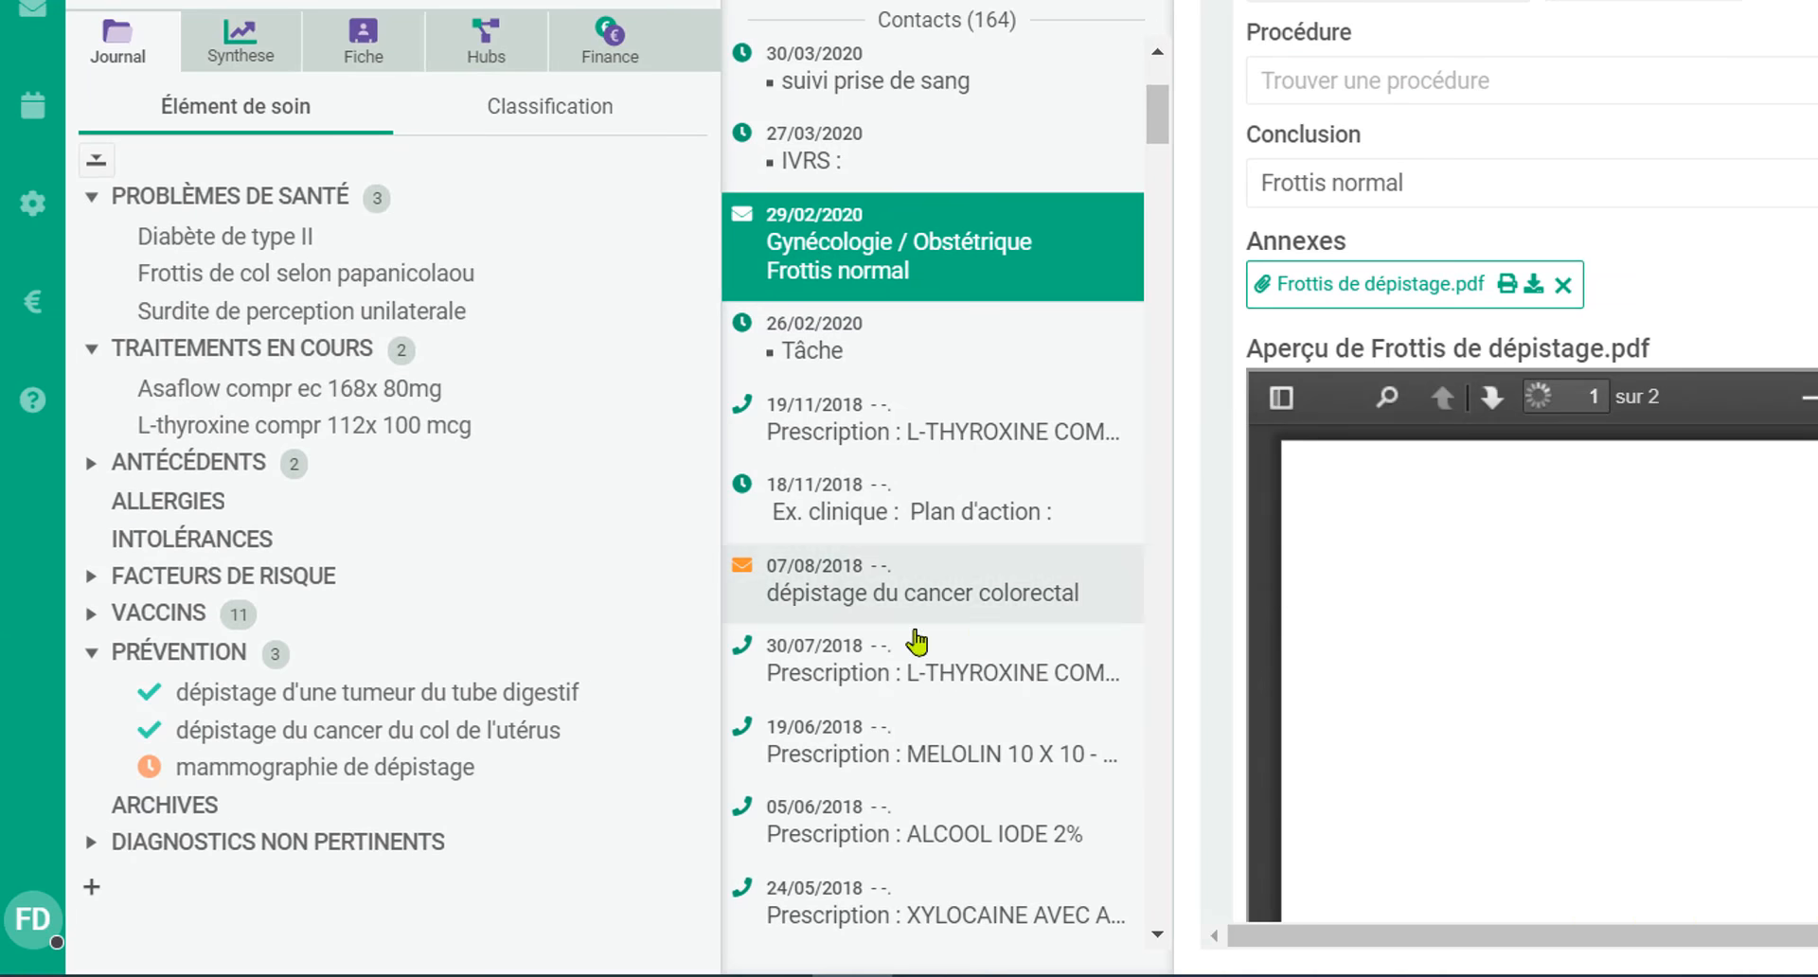
Check the next planned task for "dépistage du cancer du col de l'utérus" and mark this prevention as refused by the patient
mouse_move(142, 741)
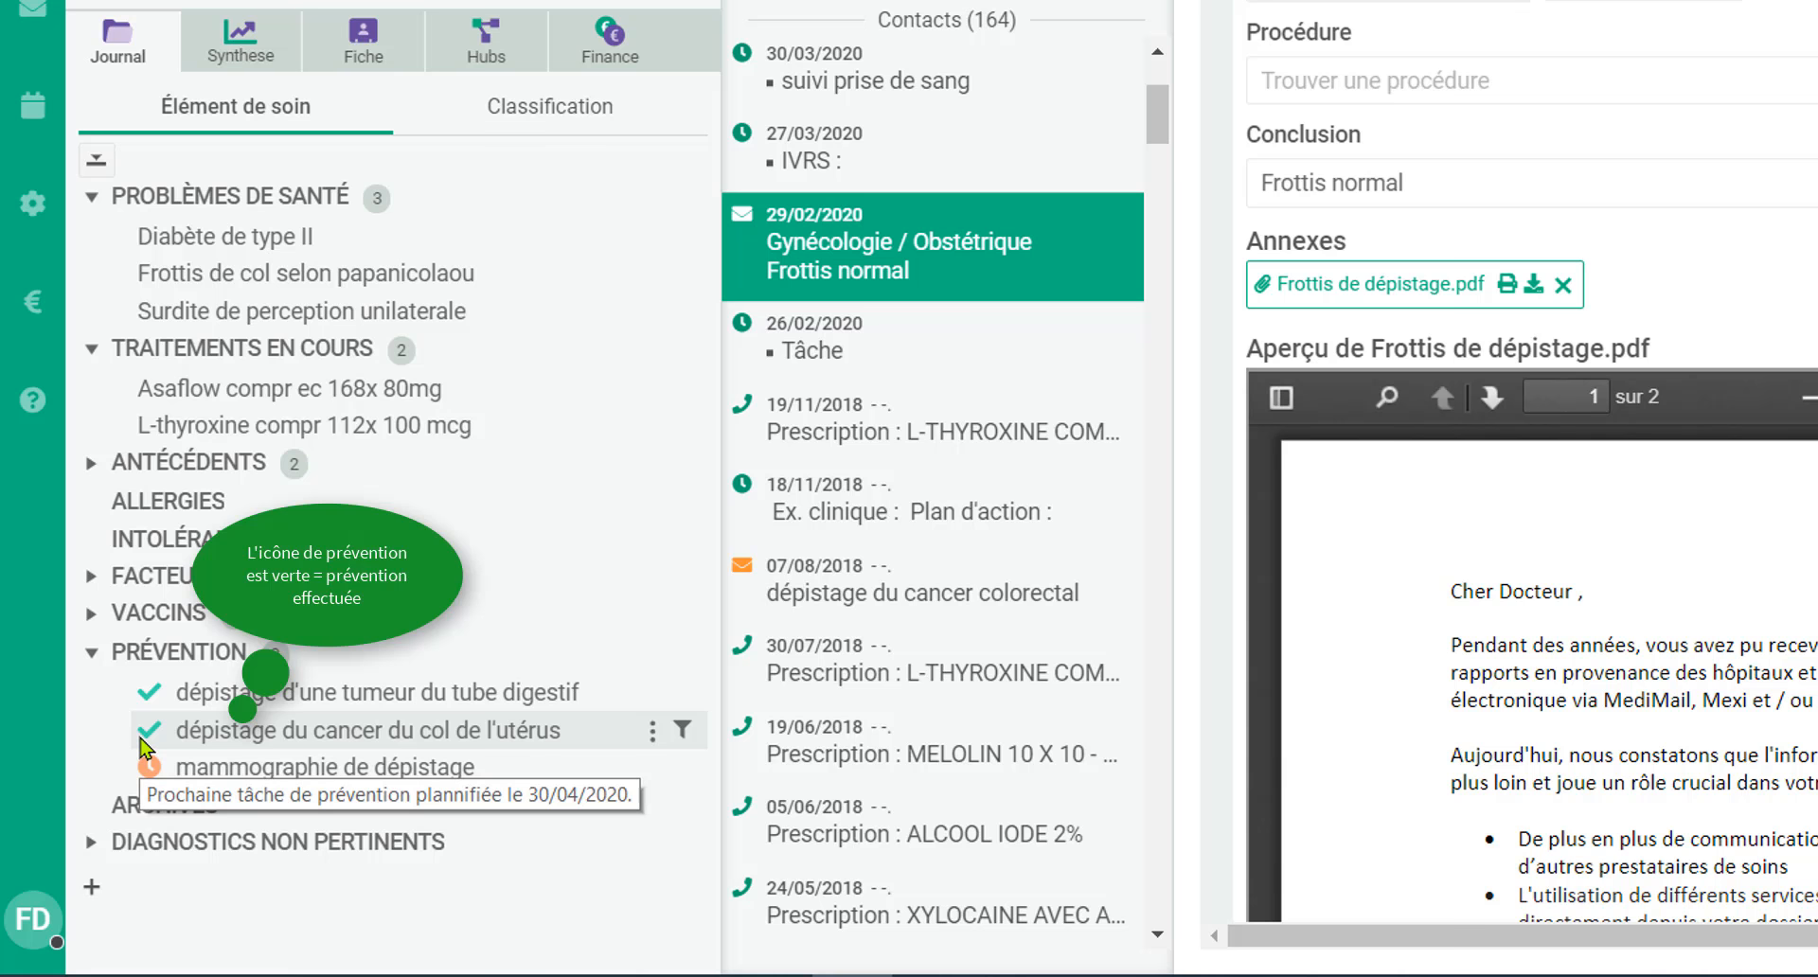
click(653, 734)
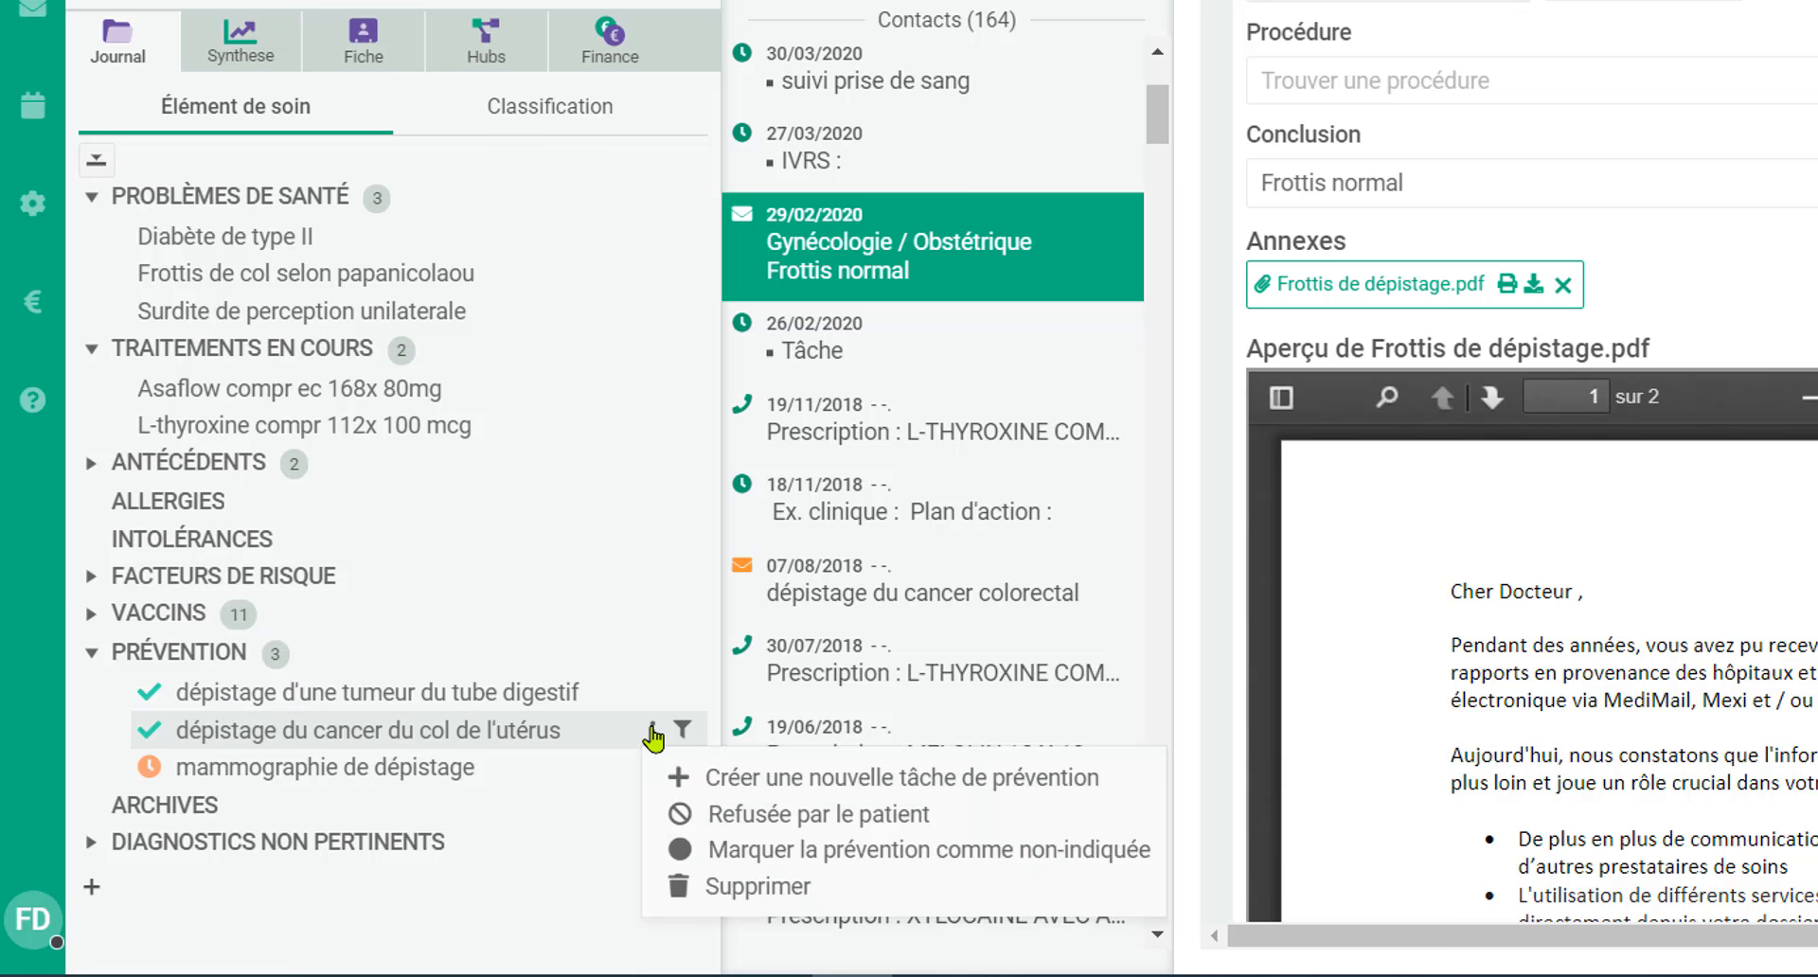
click(772, 816)
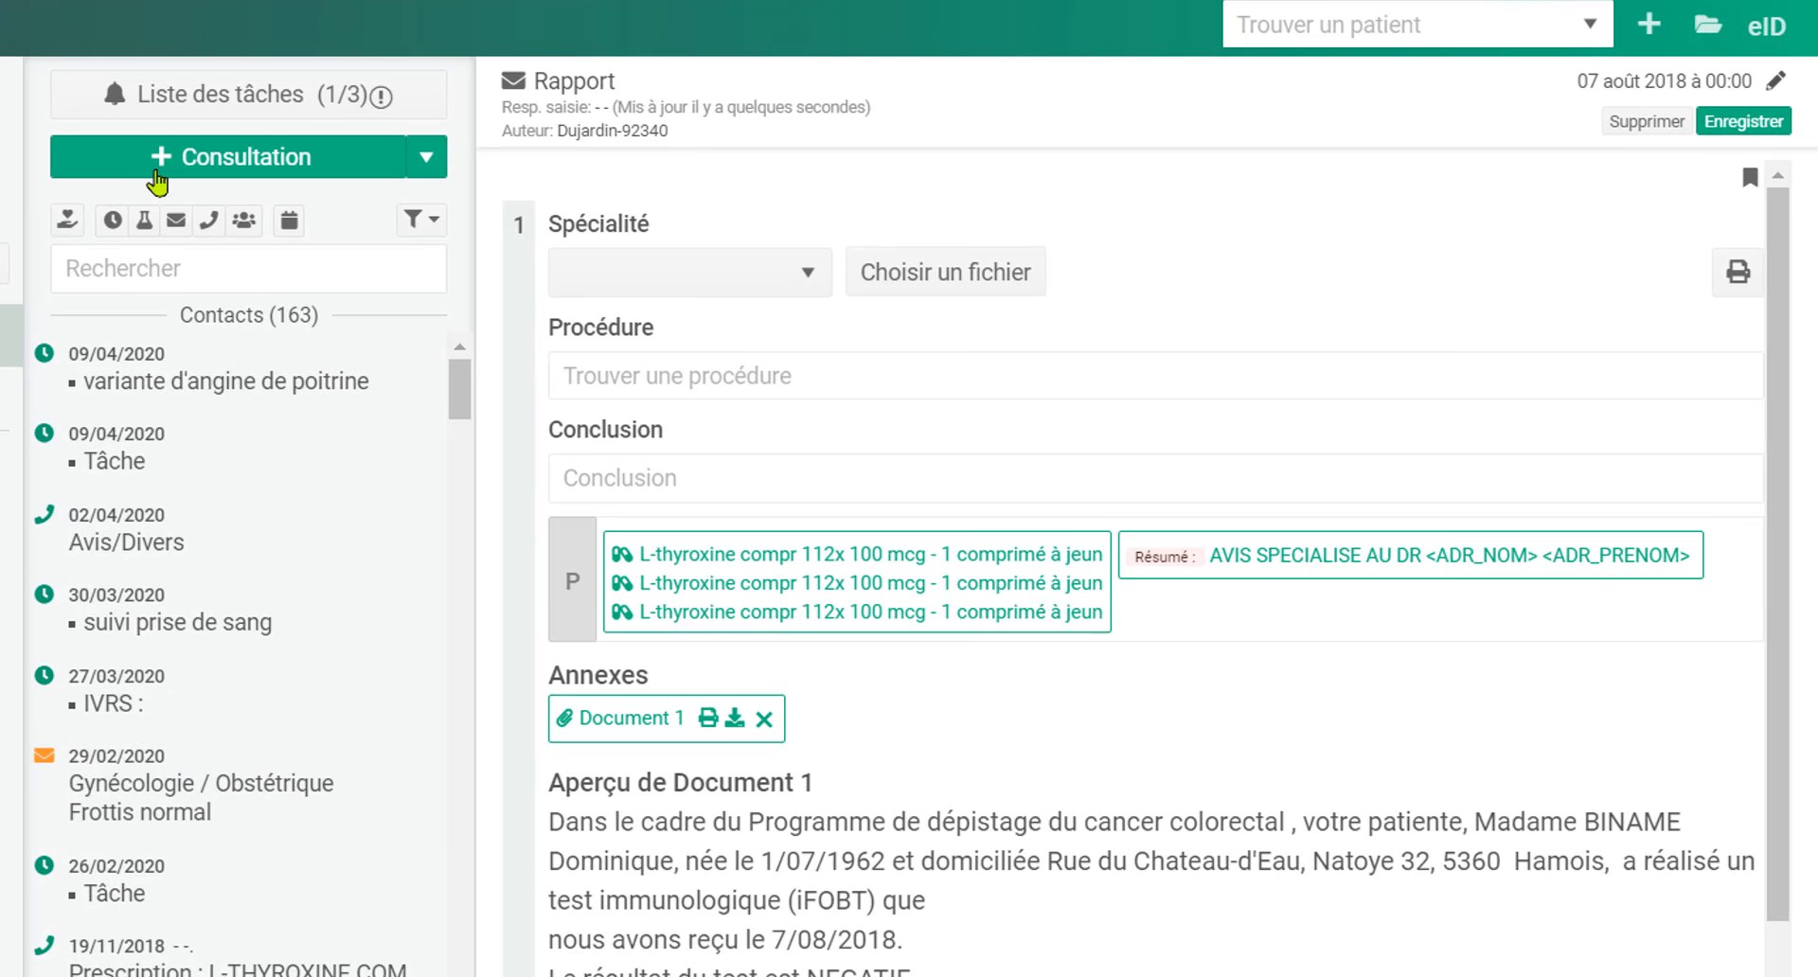
Start a new consultation and add the procedure "colonoscopie" to its action plan
click(241, 154)
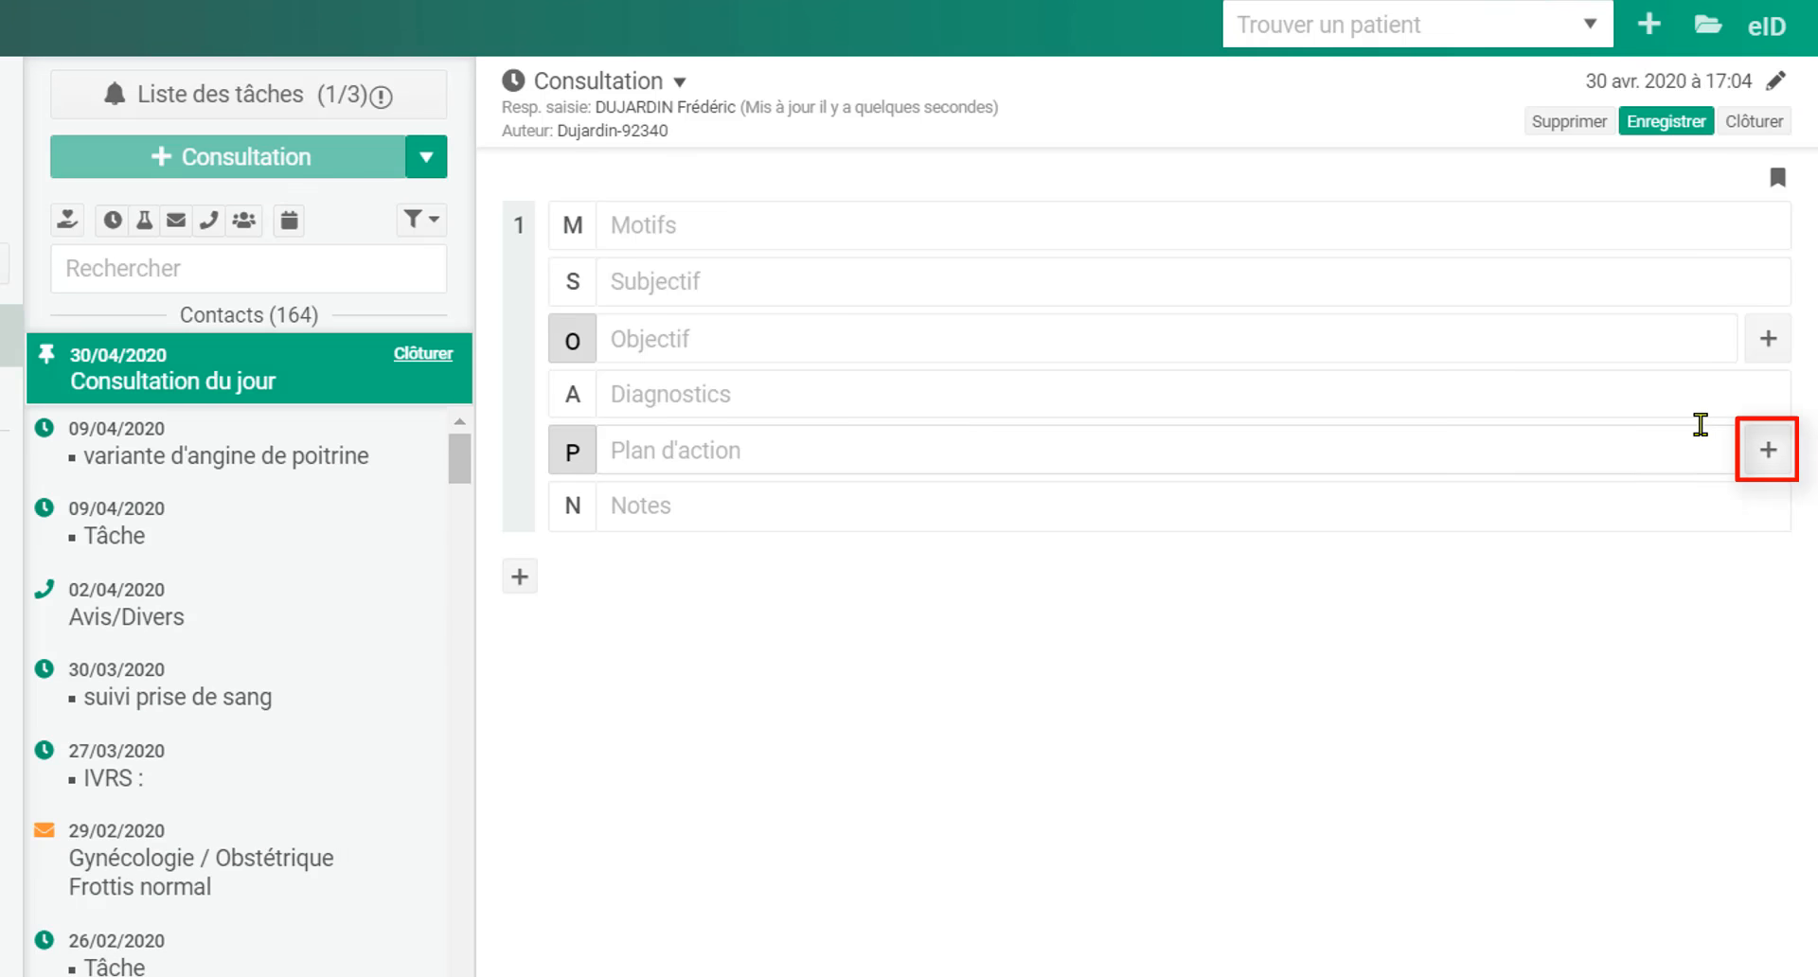
click(1761, 456)
click(1666, 726)
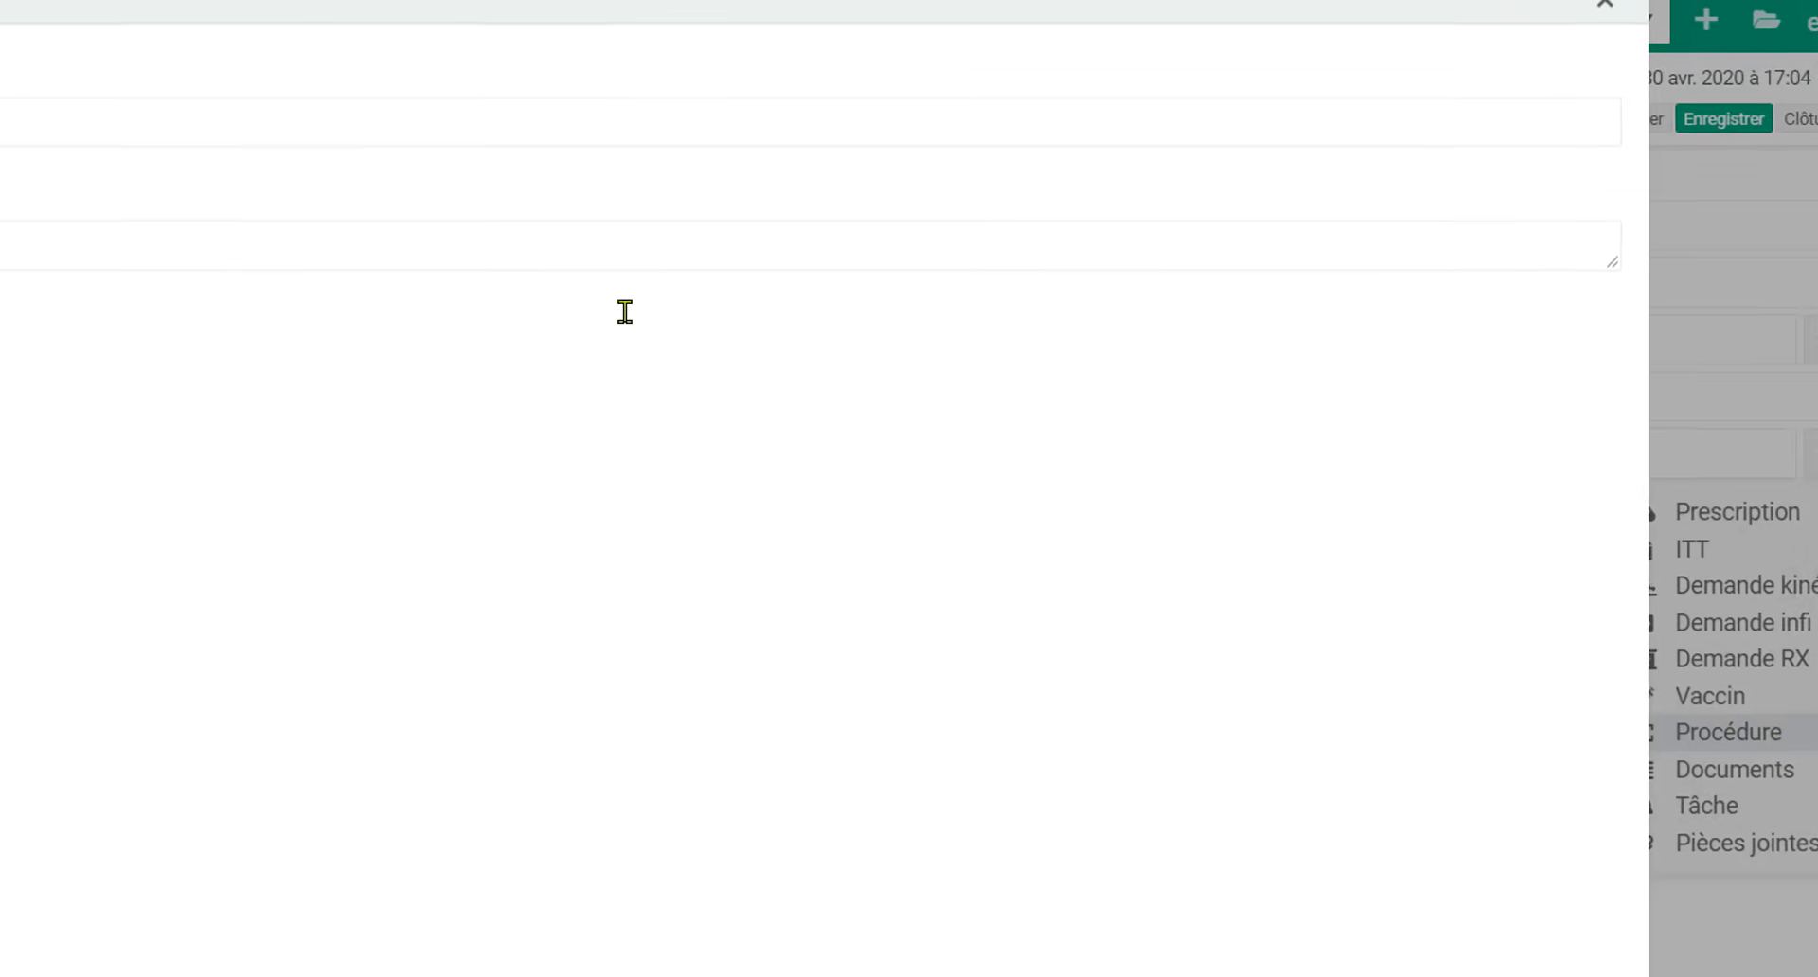
text(colonos)
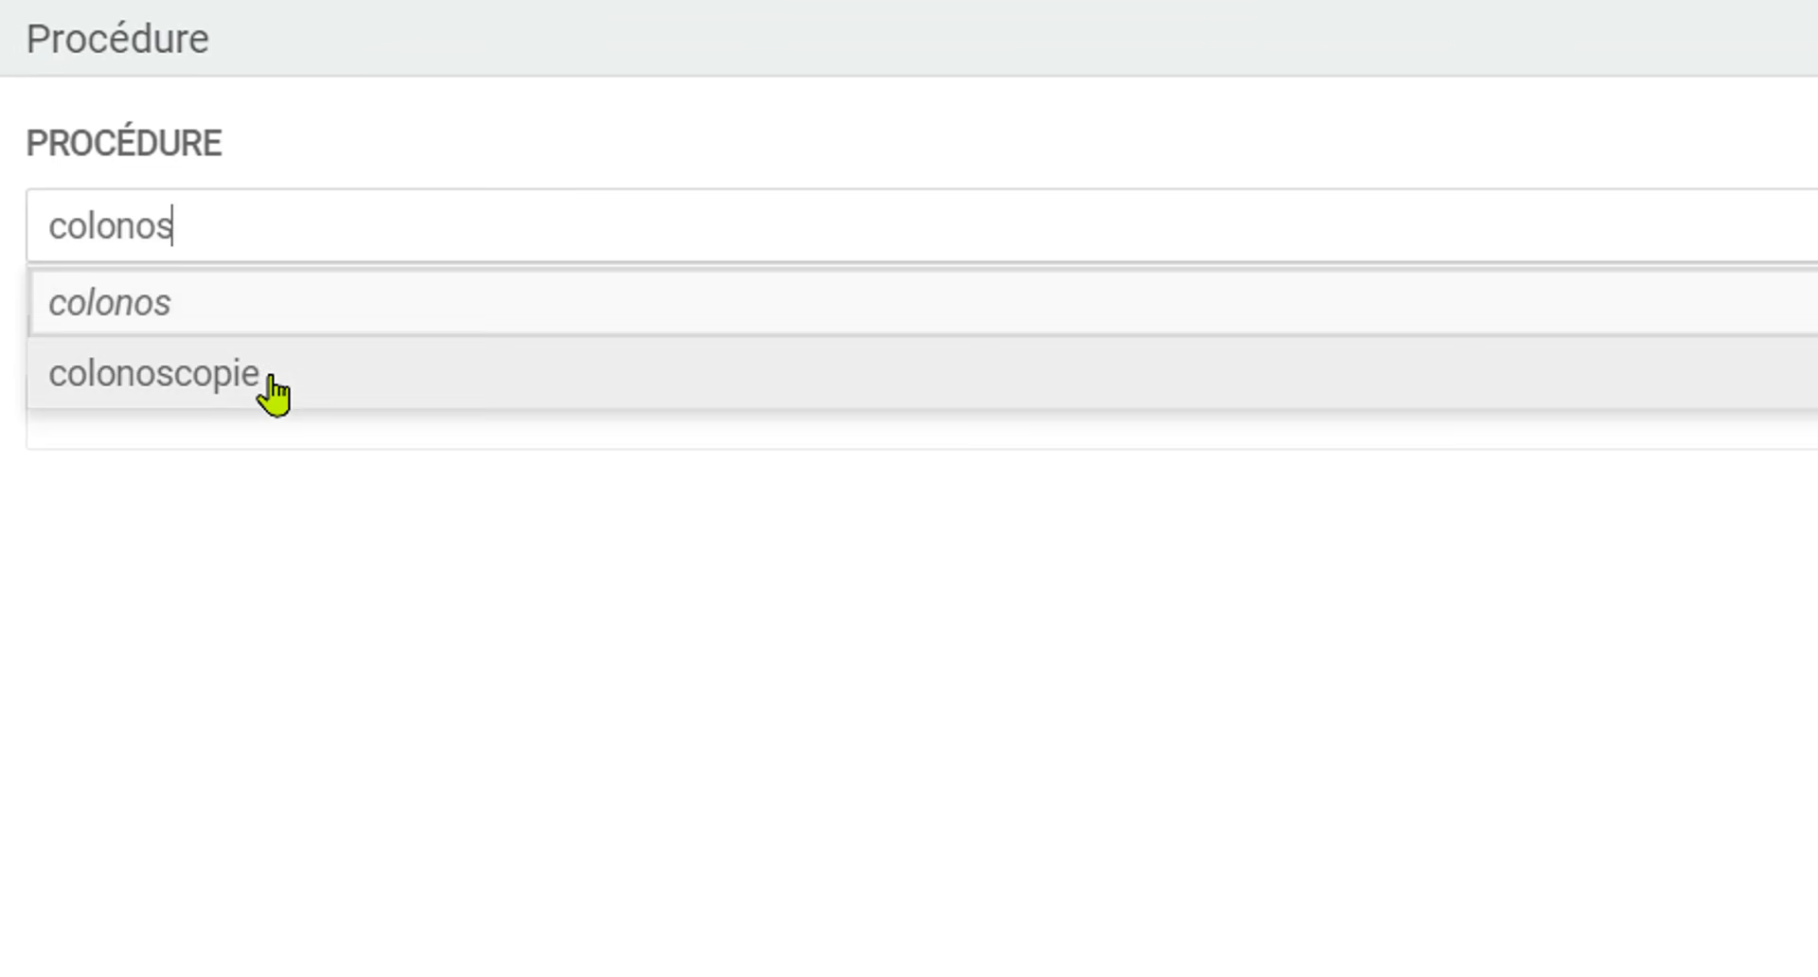
click(268, 379)
key(Return)
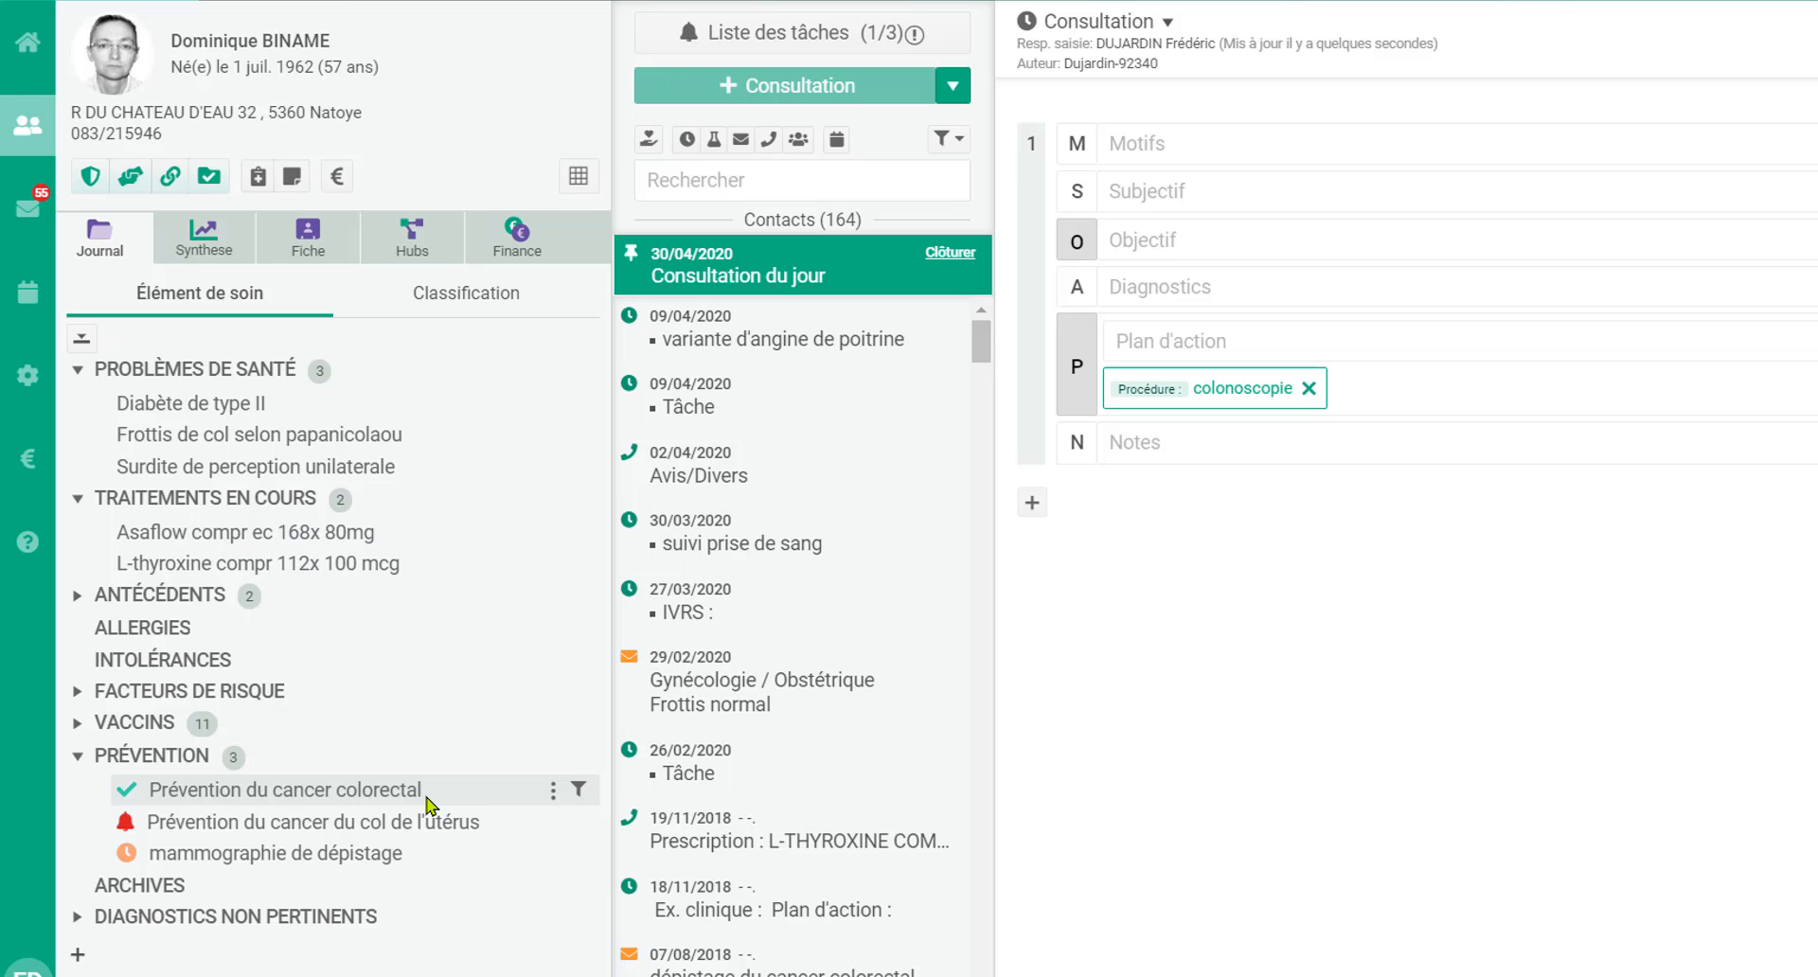
Set the procedure of the 29/02/2020 Gynécologie / Obstétrique report to "frottis de col pour dépistage de cellules néoplasiques"
click(790, 682)
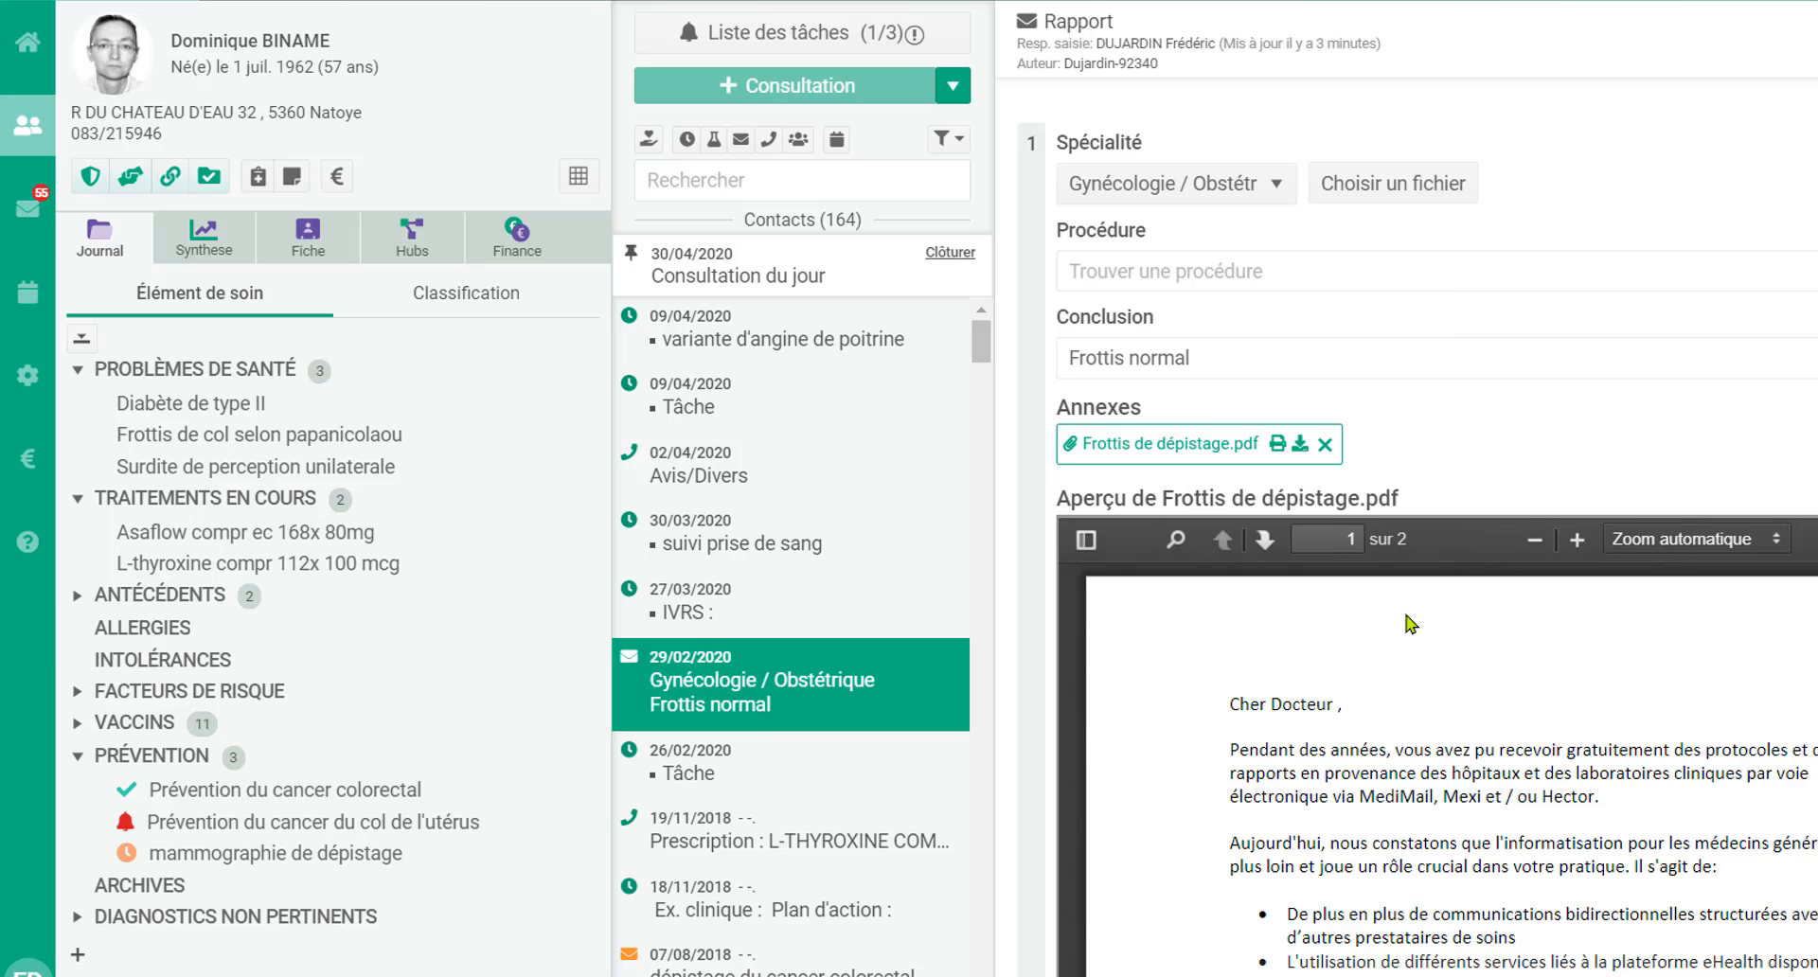
click(31, 212)
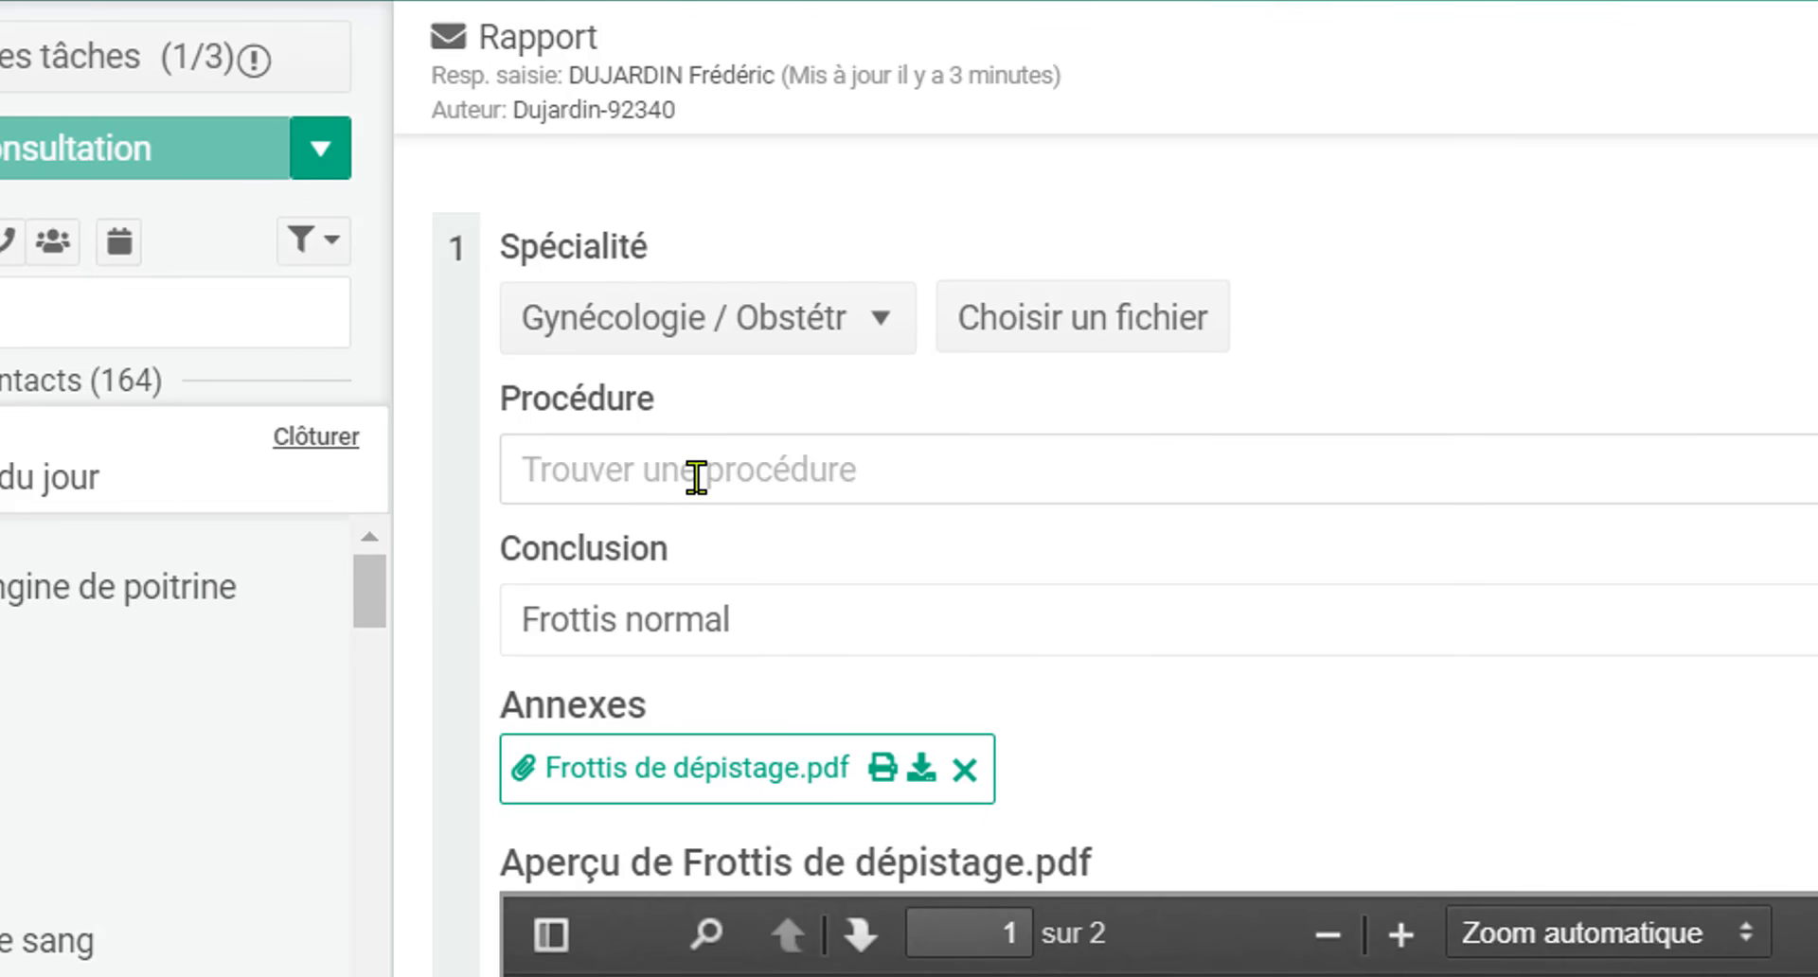
click(696, 474)
text(frotti)
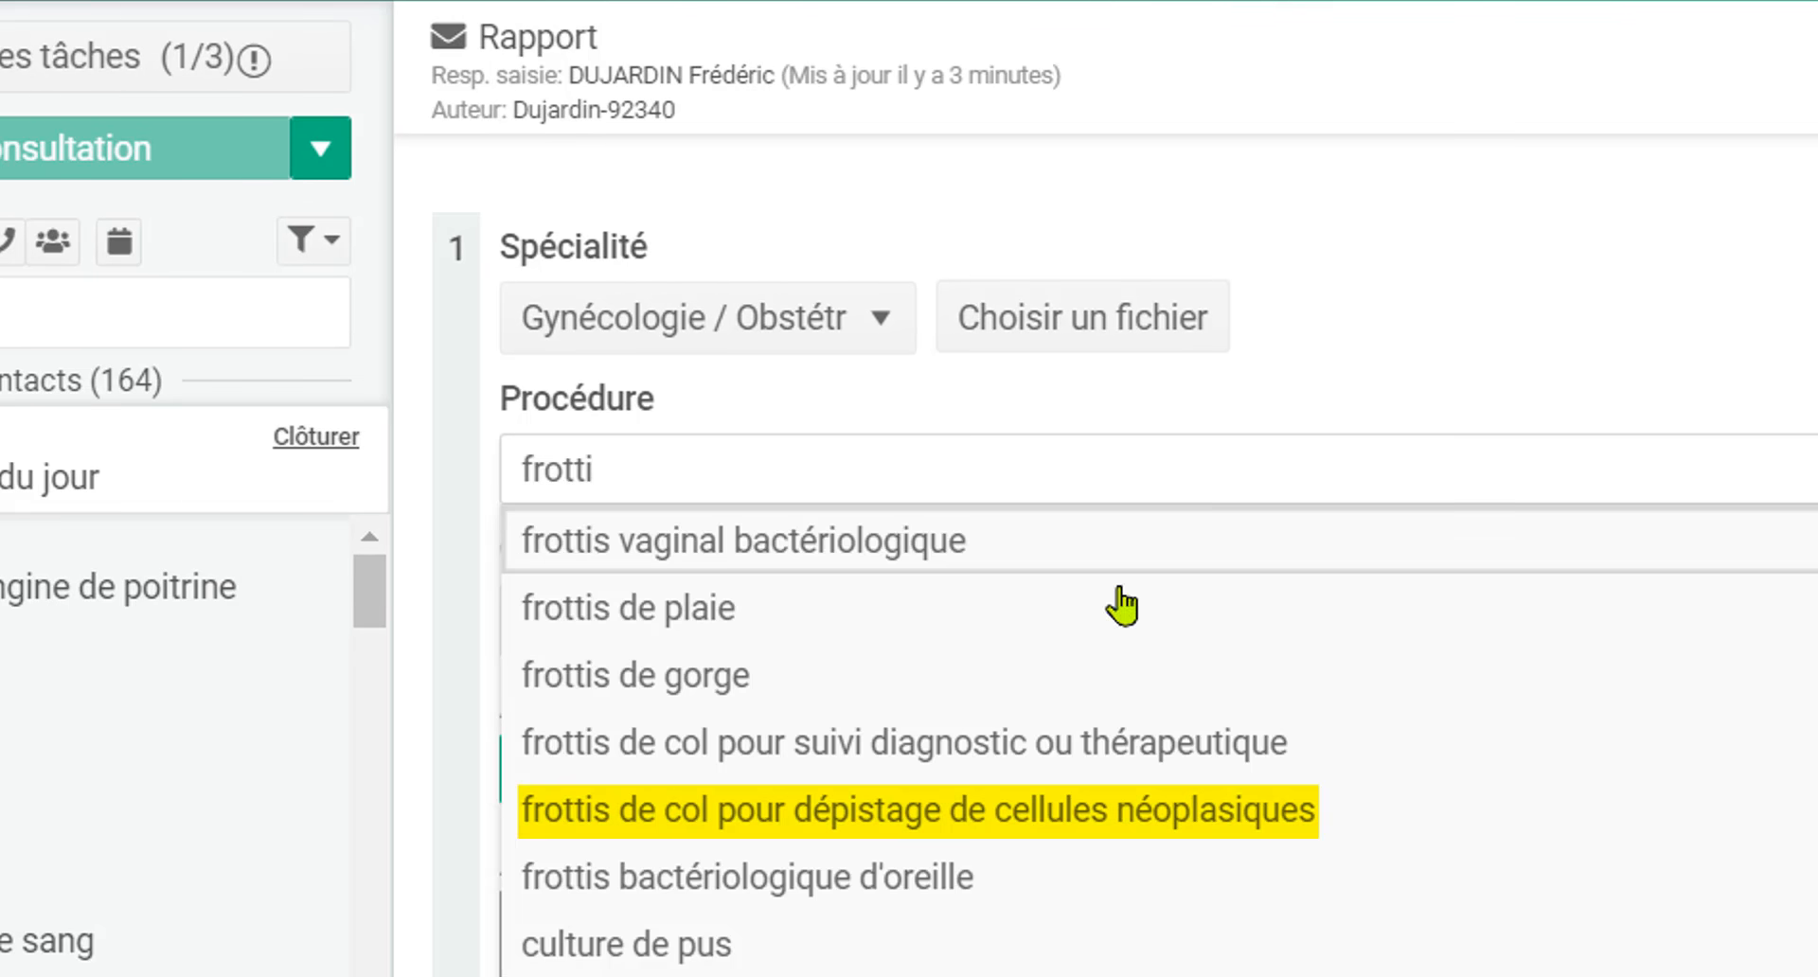
click(1248, 812)
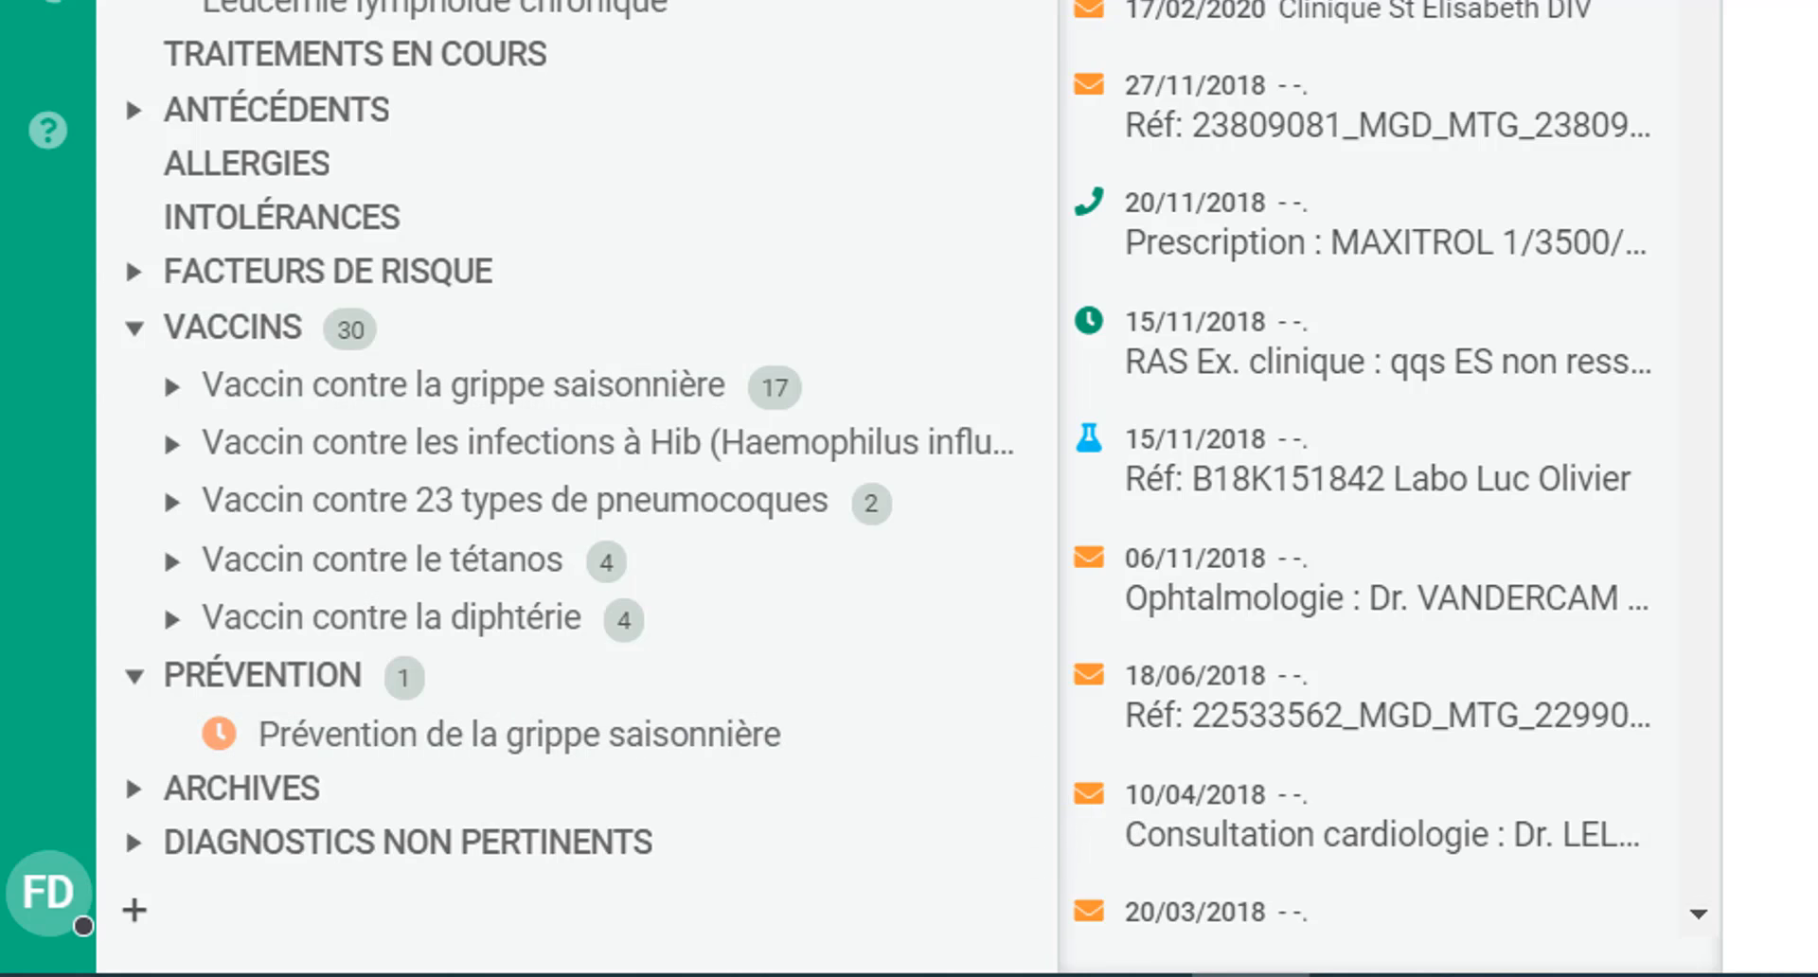
Add the vaccine "Influvac Tetra 2019-2020" dated 30/04/2020 to the consultation's action plan and save it
click(1781, 366)
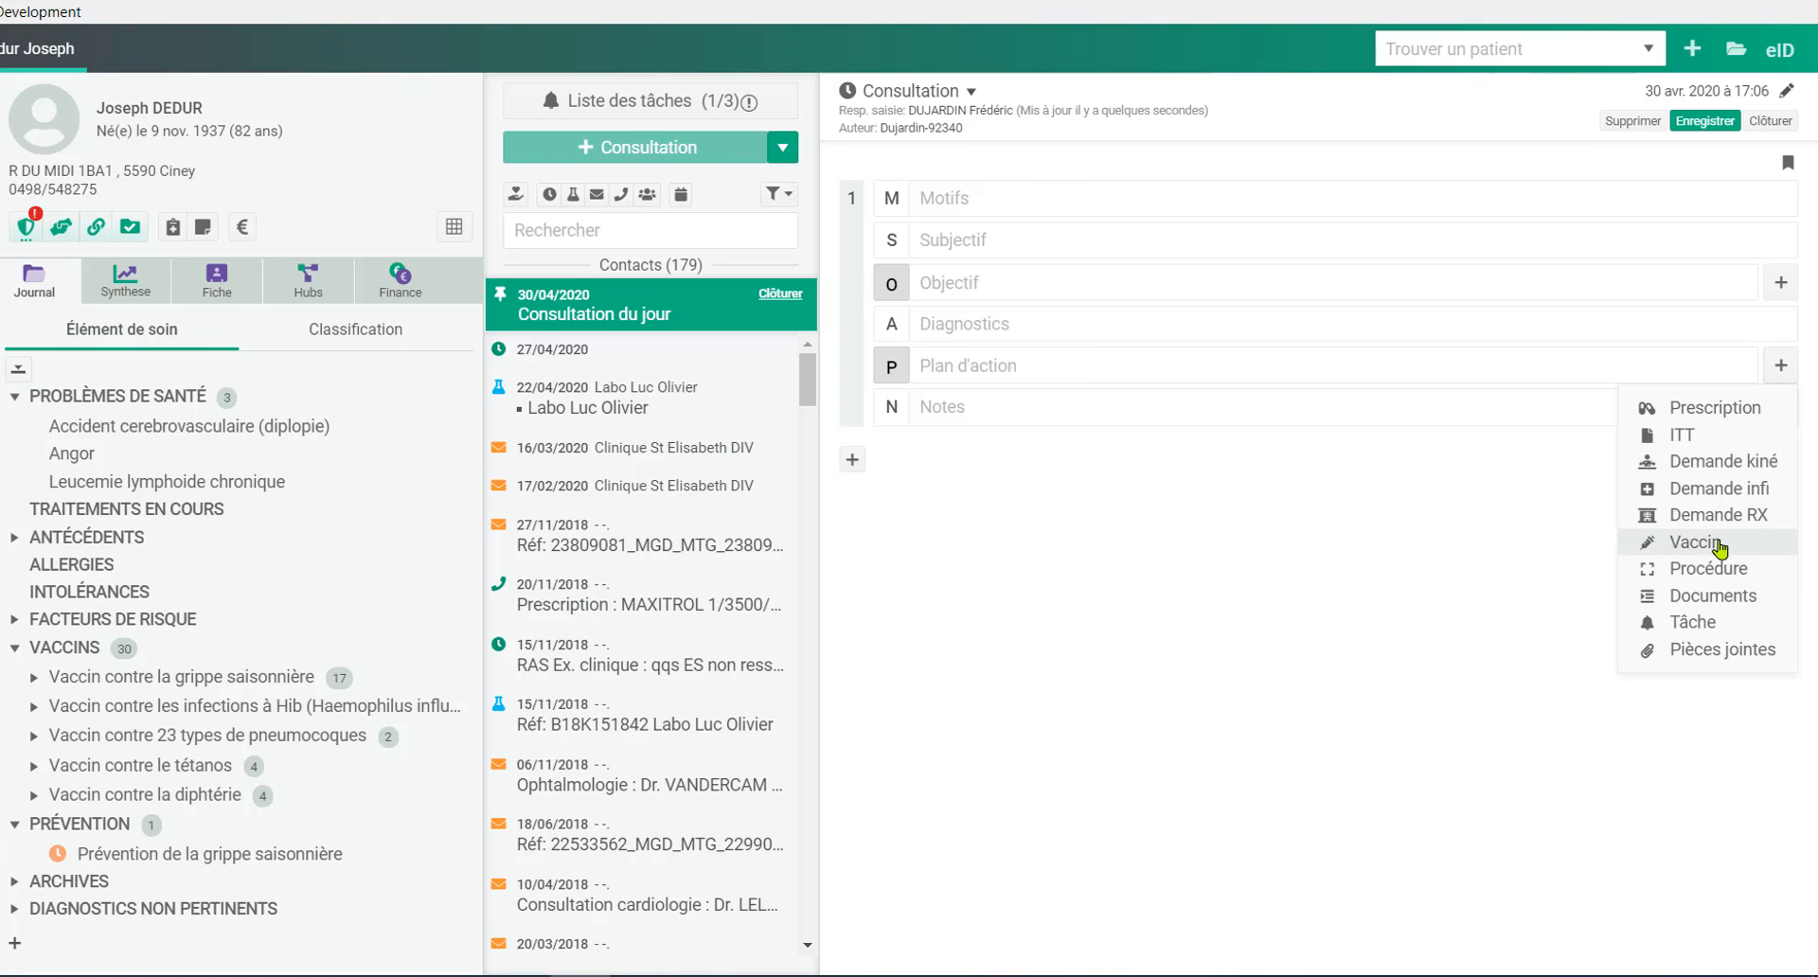
click(1716, 544)
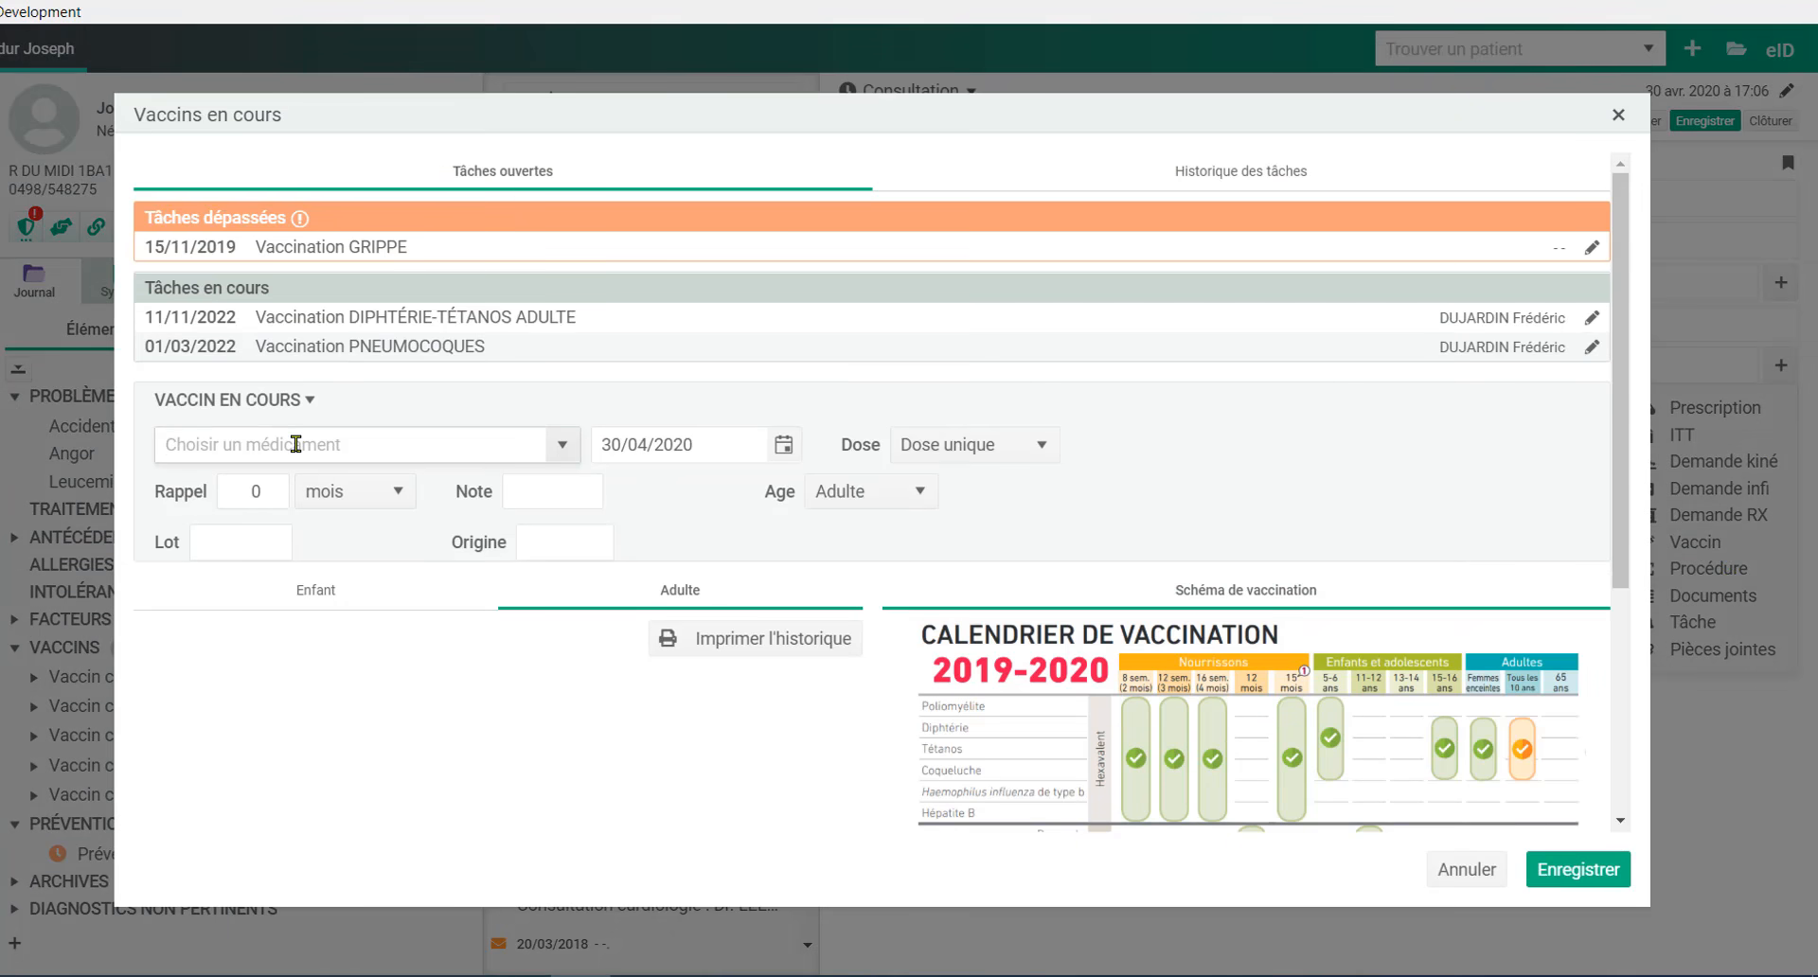
text(infl)
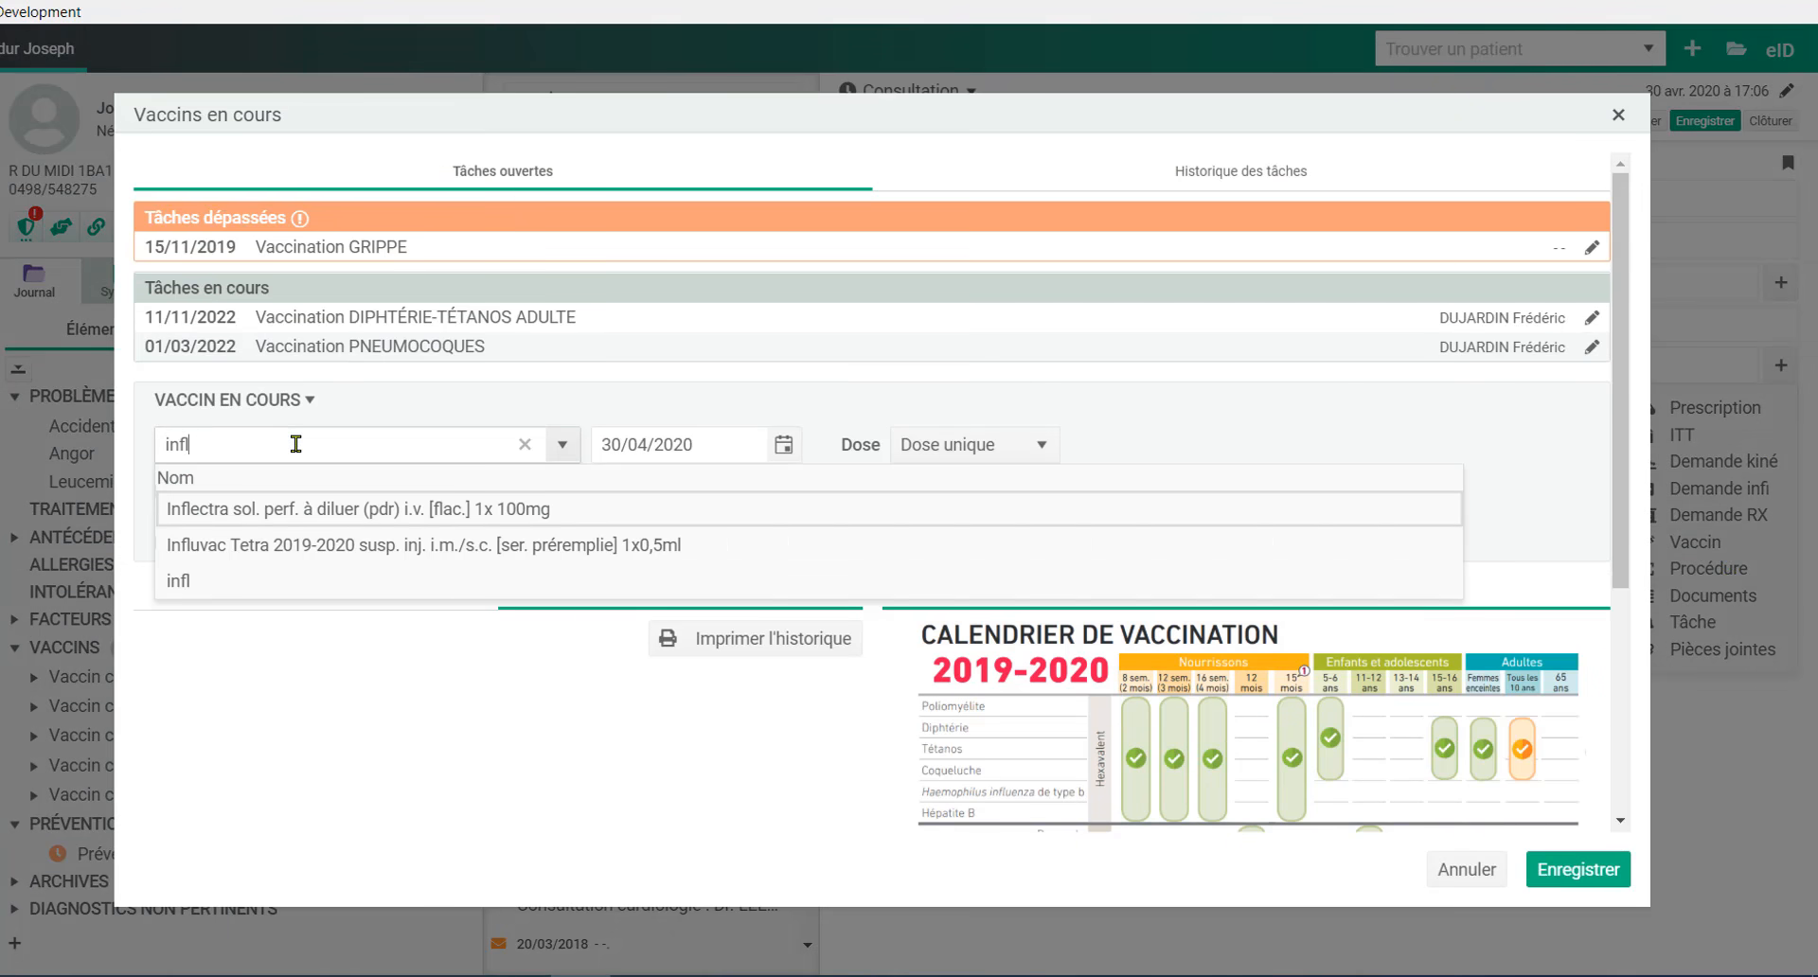
click(239, 550)
click(1579, 870)
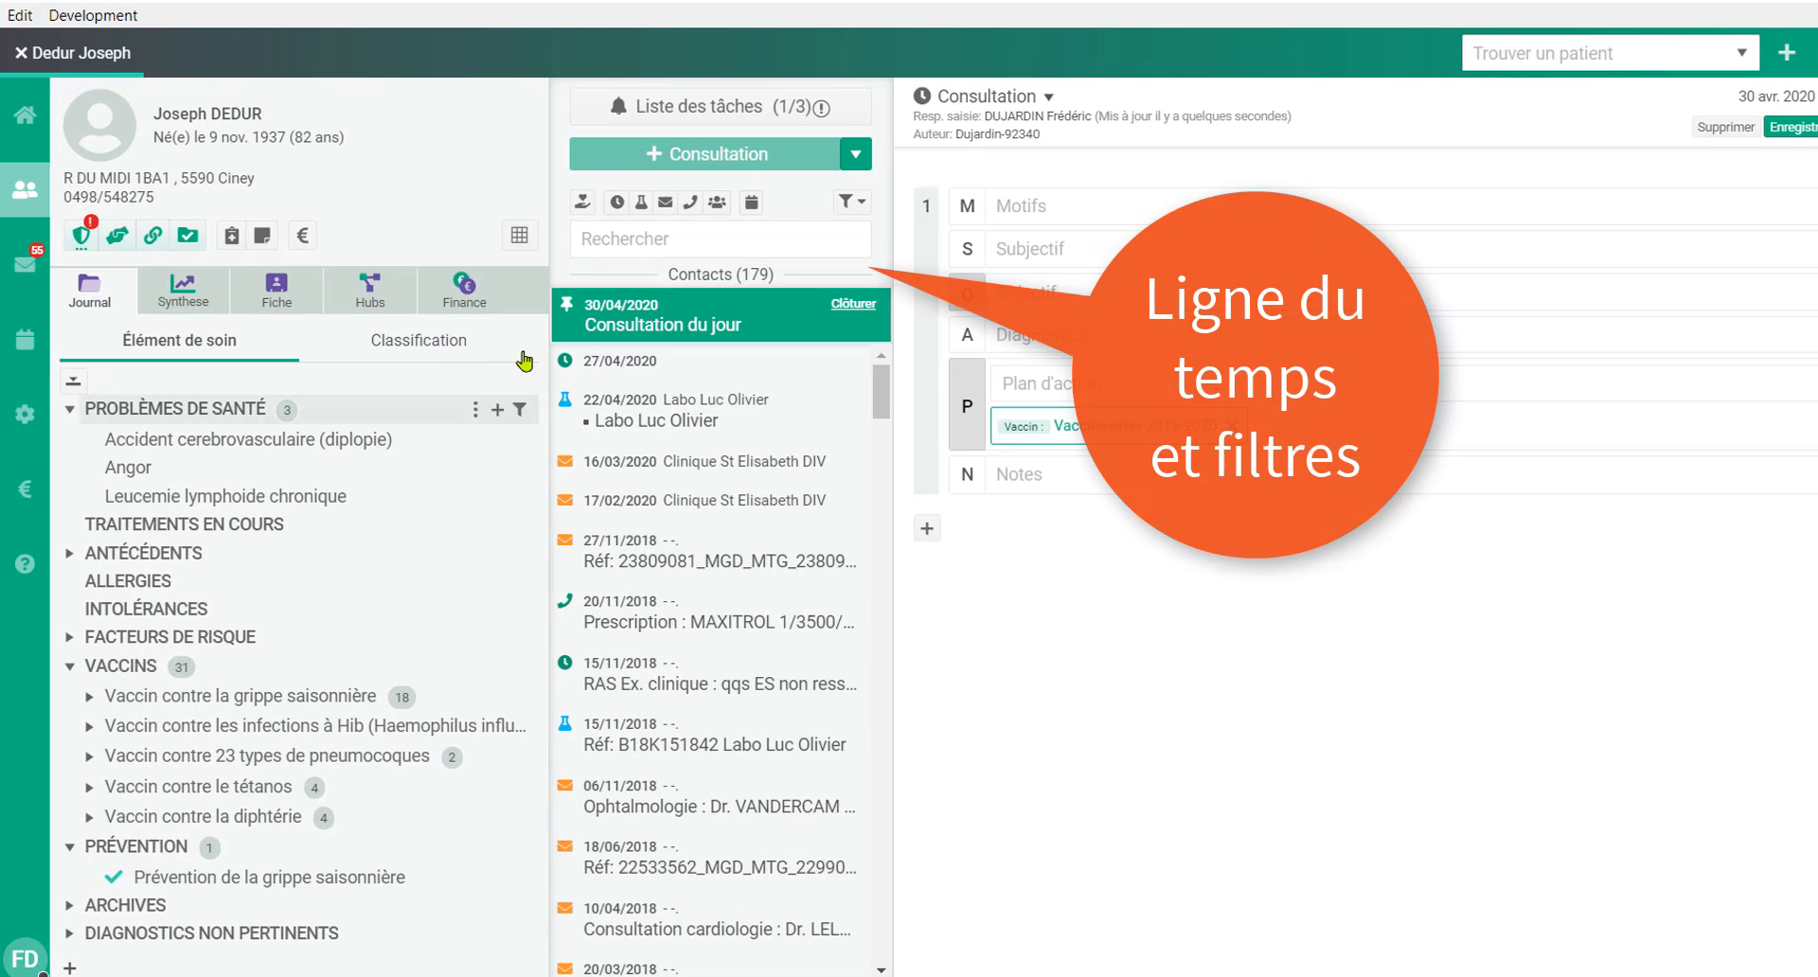
Search the patient's contact timeline for "coron"
click(671, 237)
text(c)
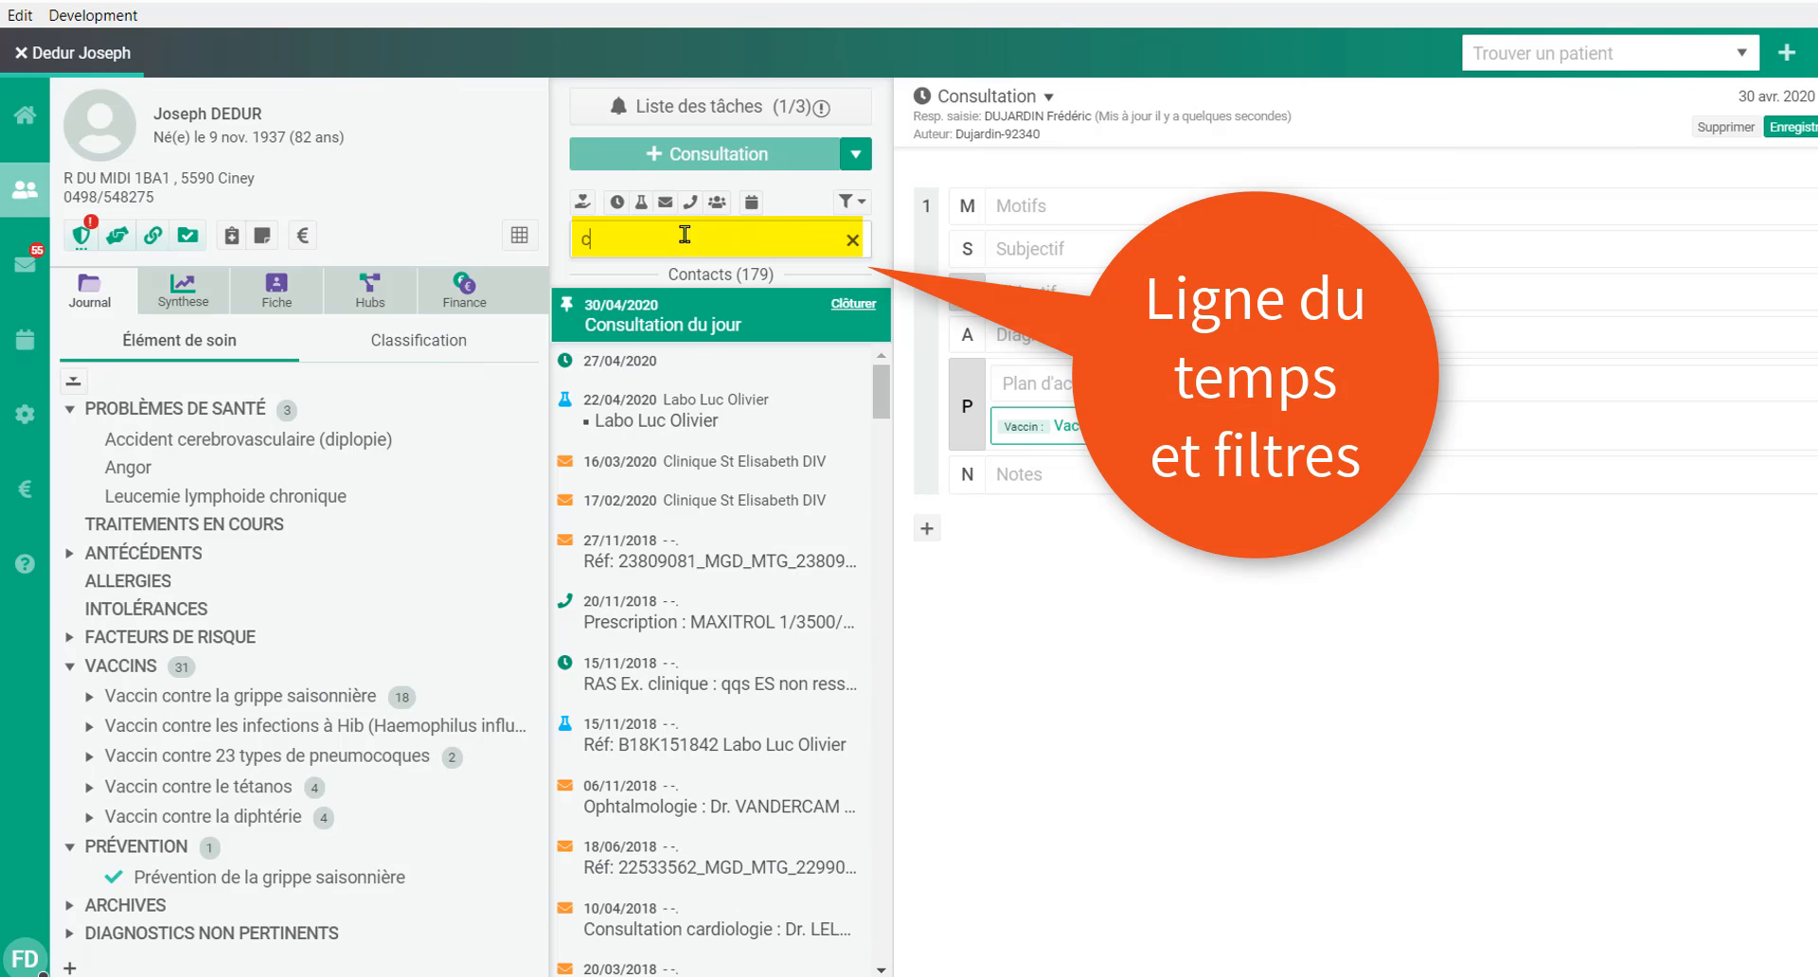
text(oron)
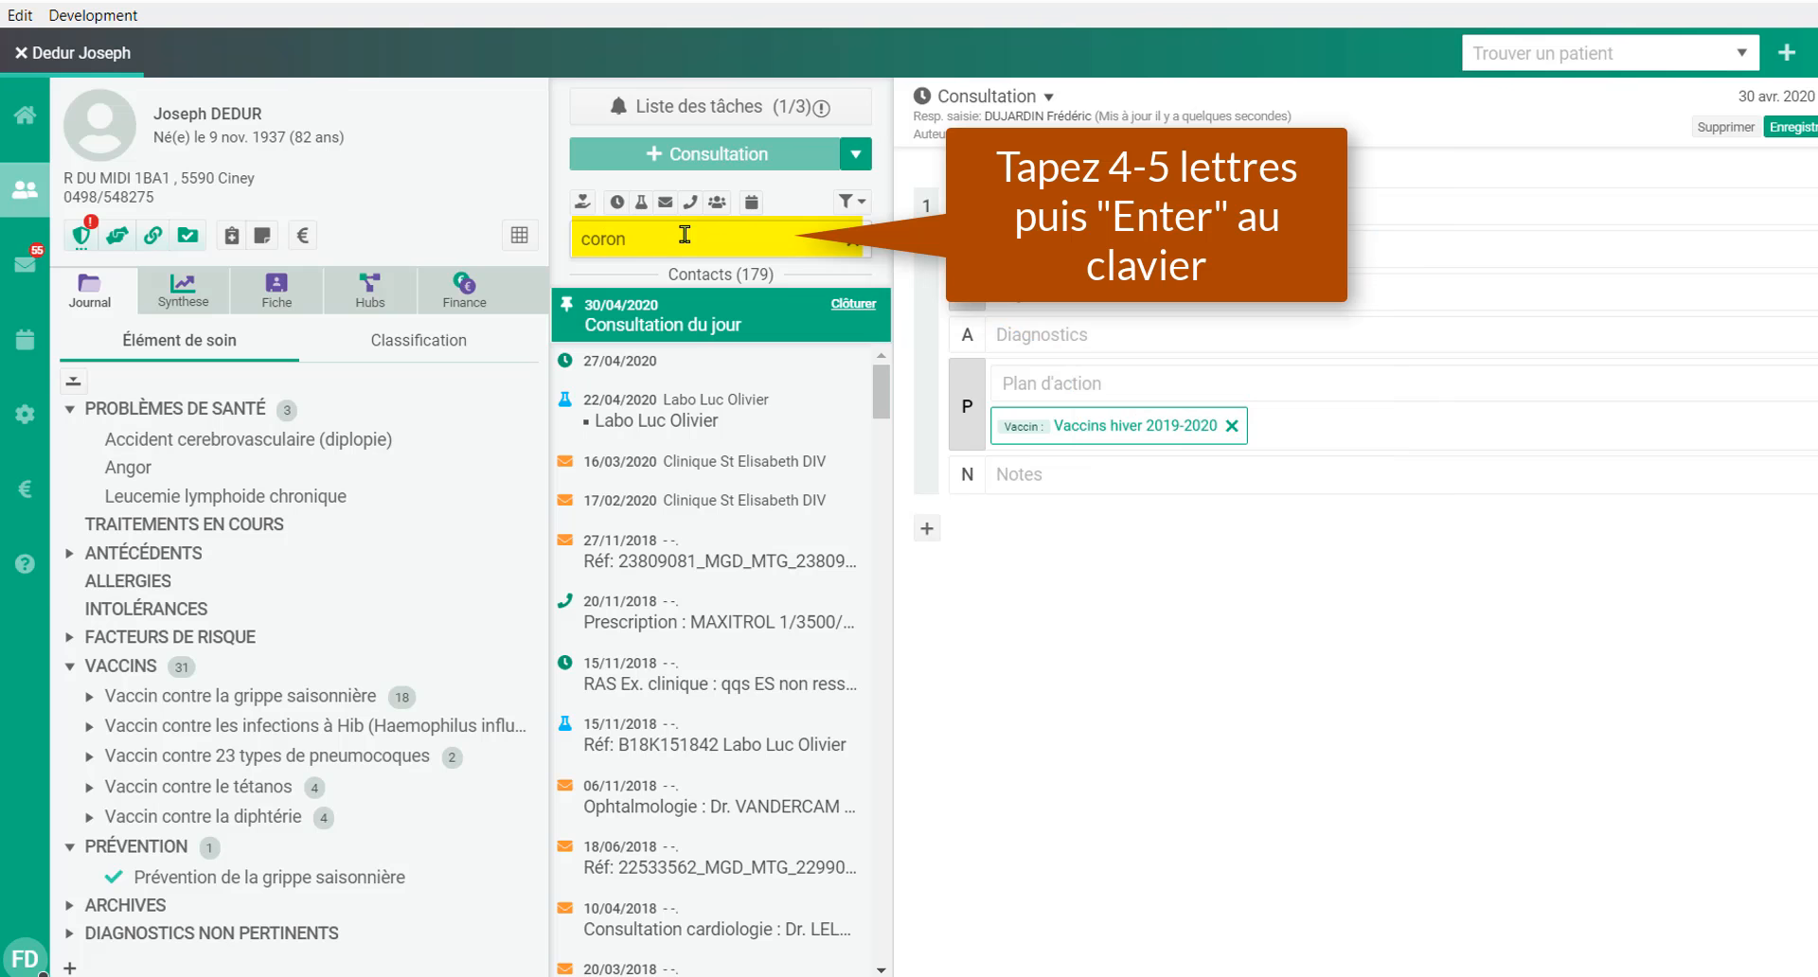
key(Return)
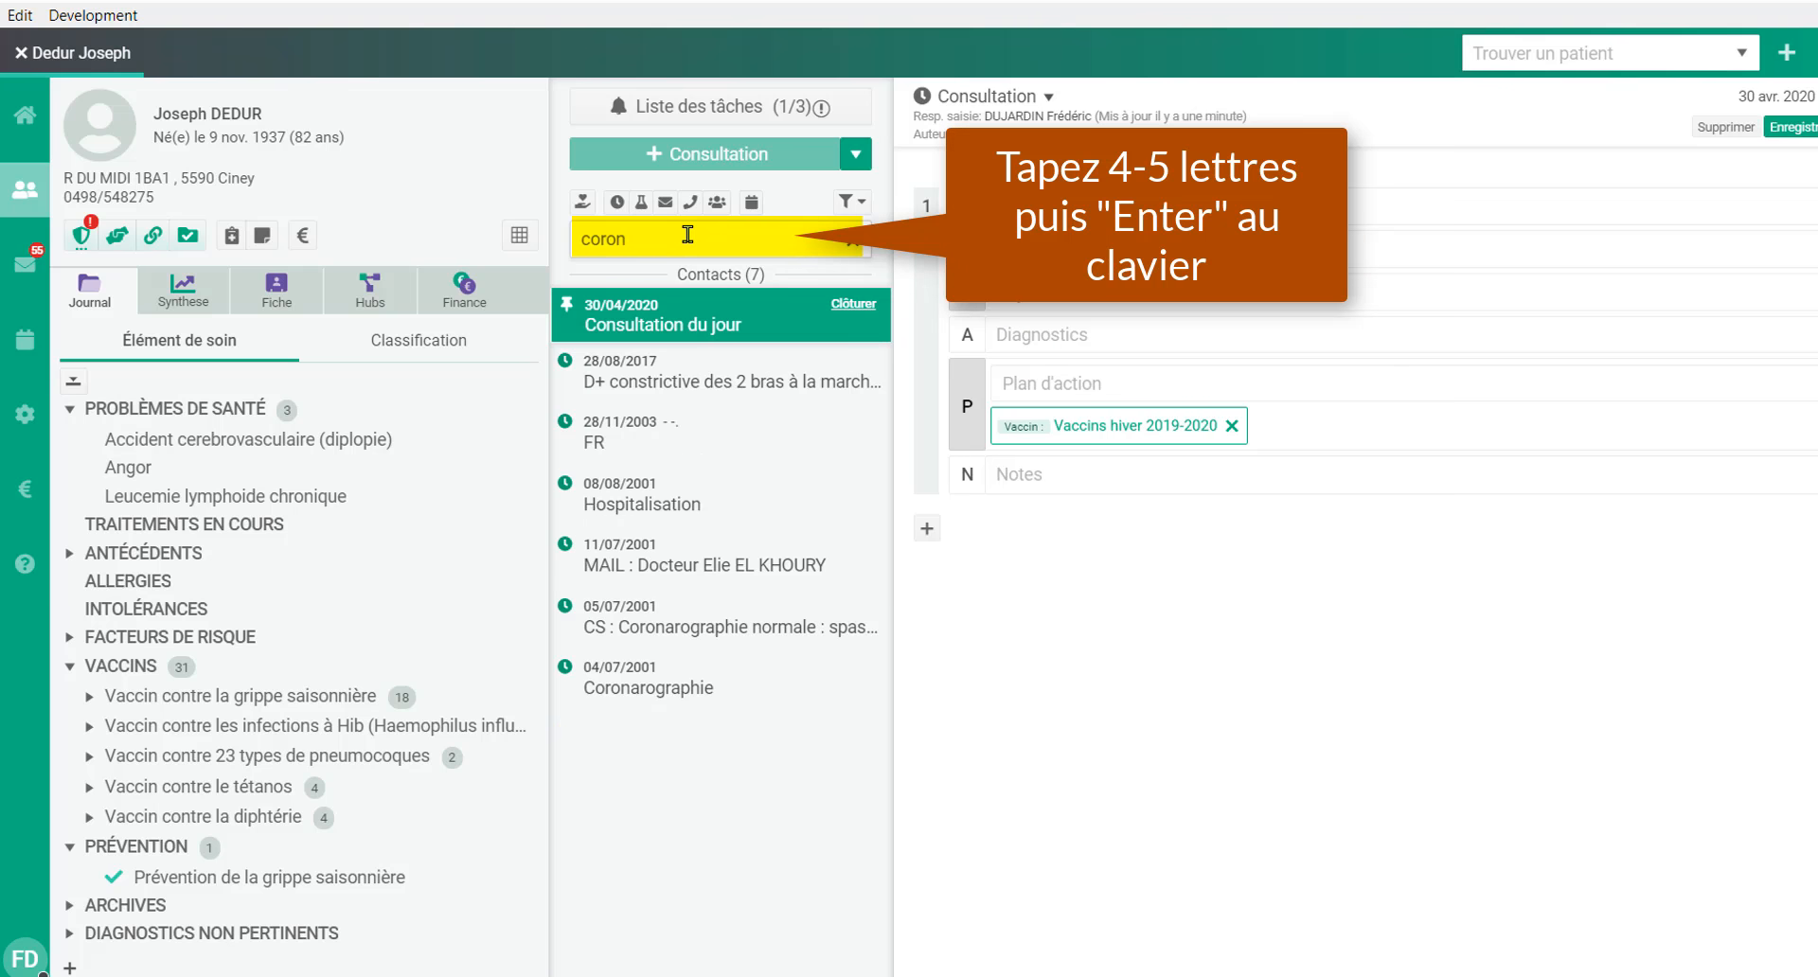
Read the 04/07/2001 "Coronarographie" contact and the 08/08/2001 "Hospitalisation" contact from the search results
click(715, 651)
click(694, 687)
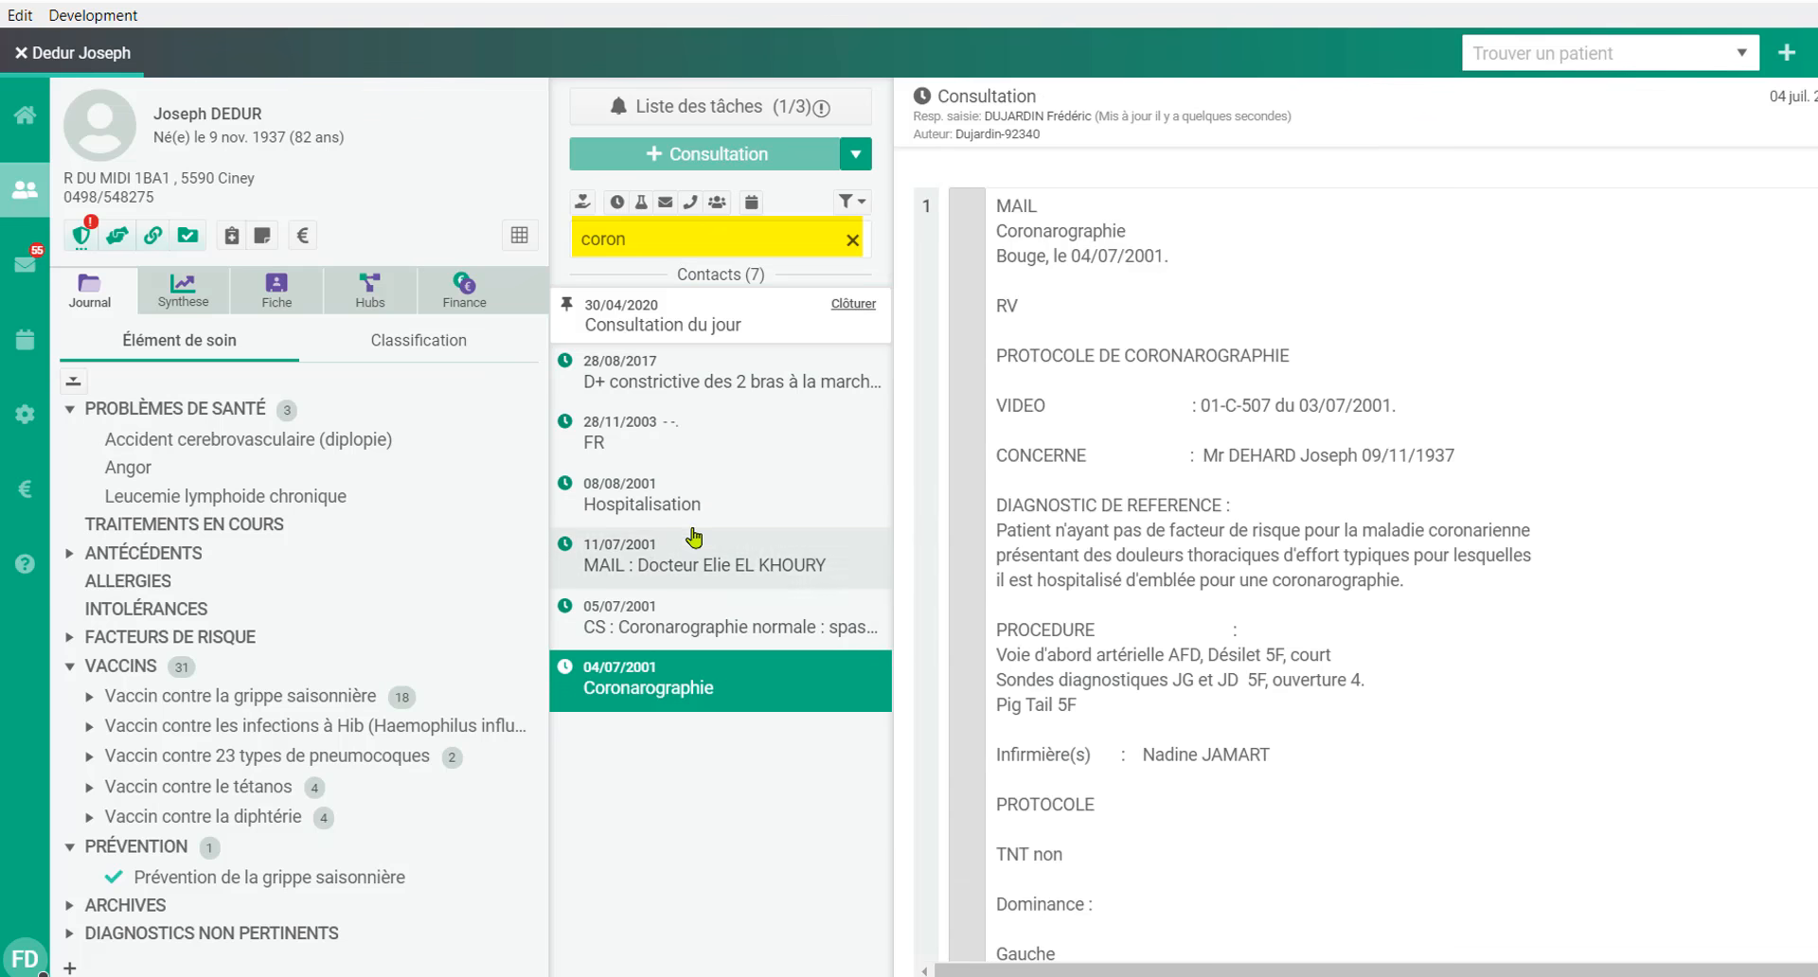
click(695, 494)
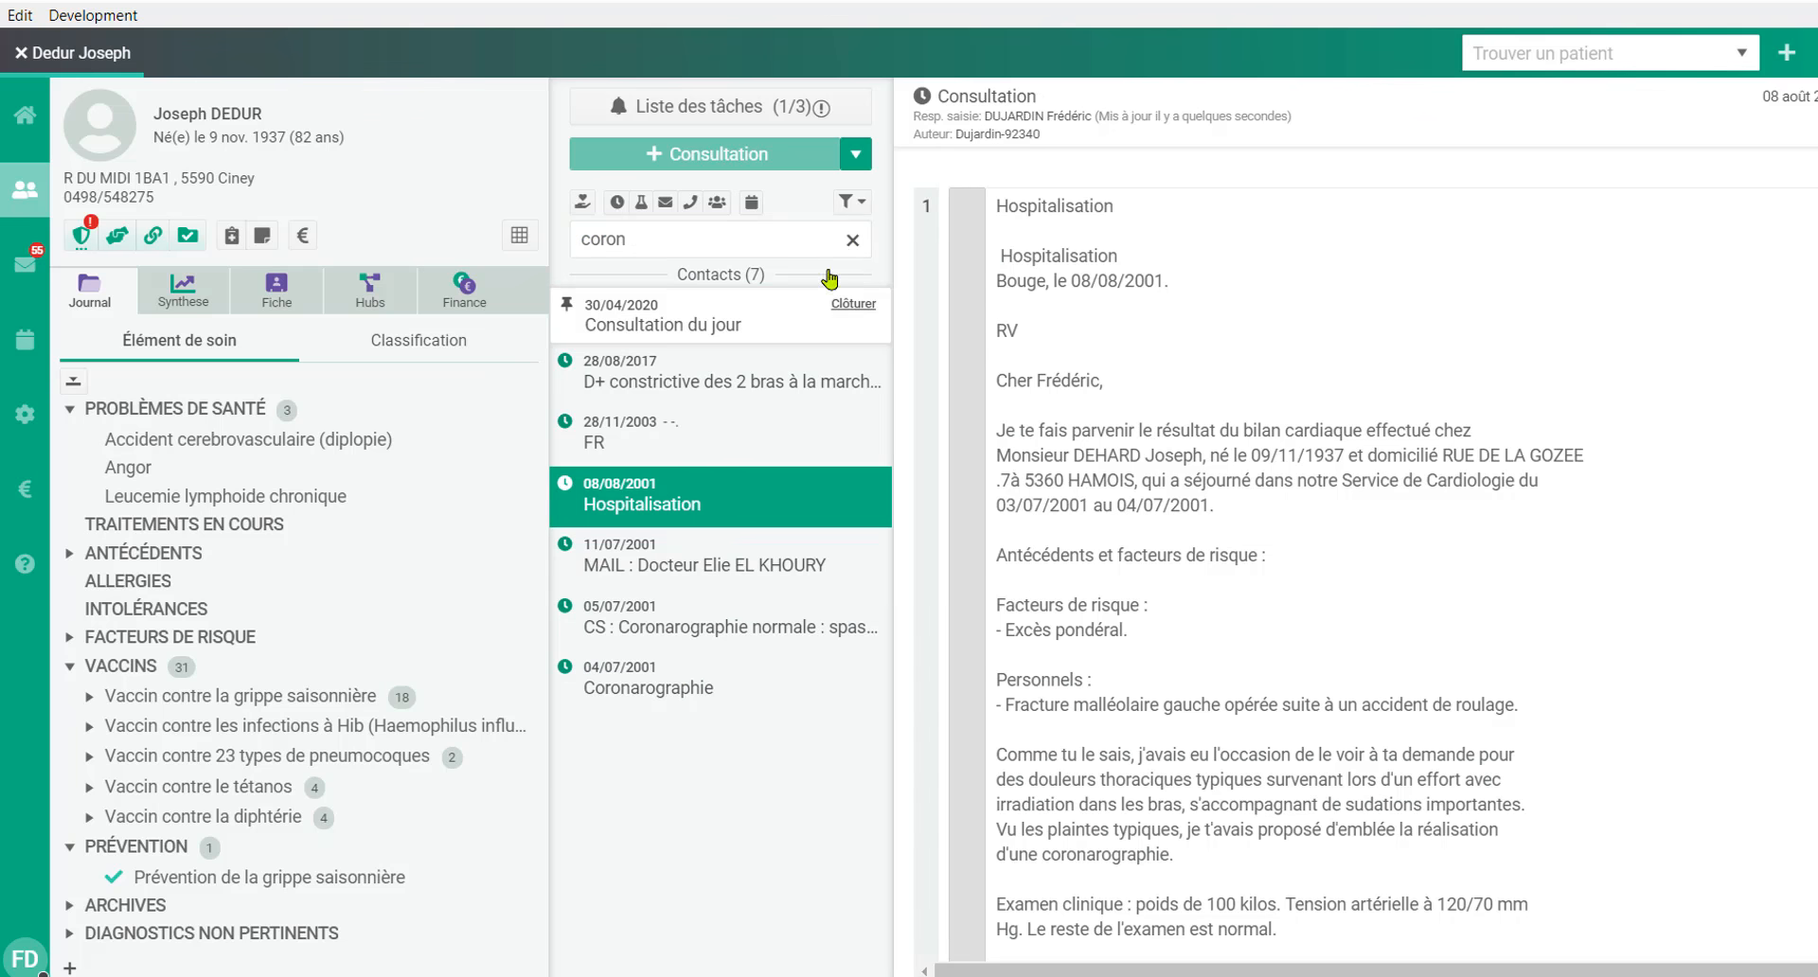
Clear the contact search and view the timeline's filter options for service, dates, author and sorting
click(852, 240)
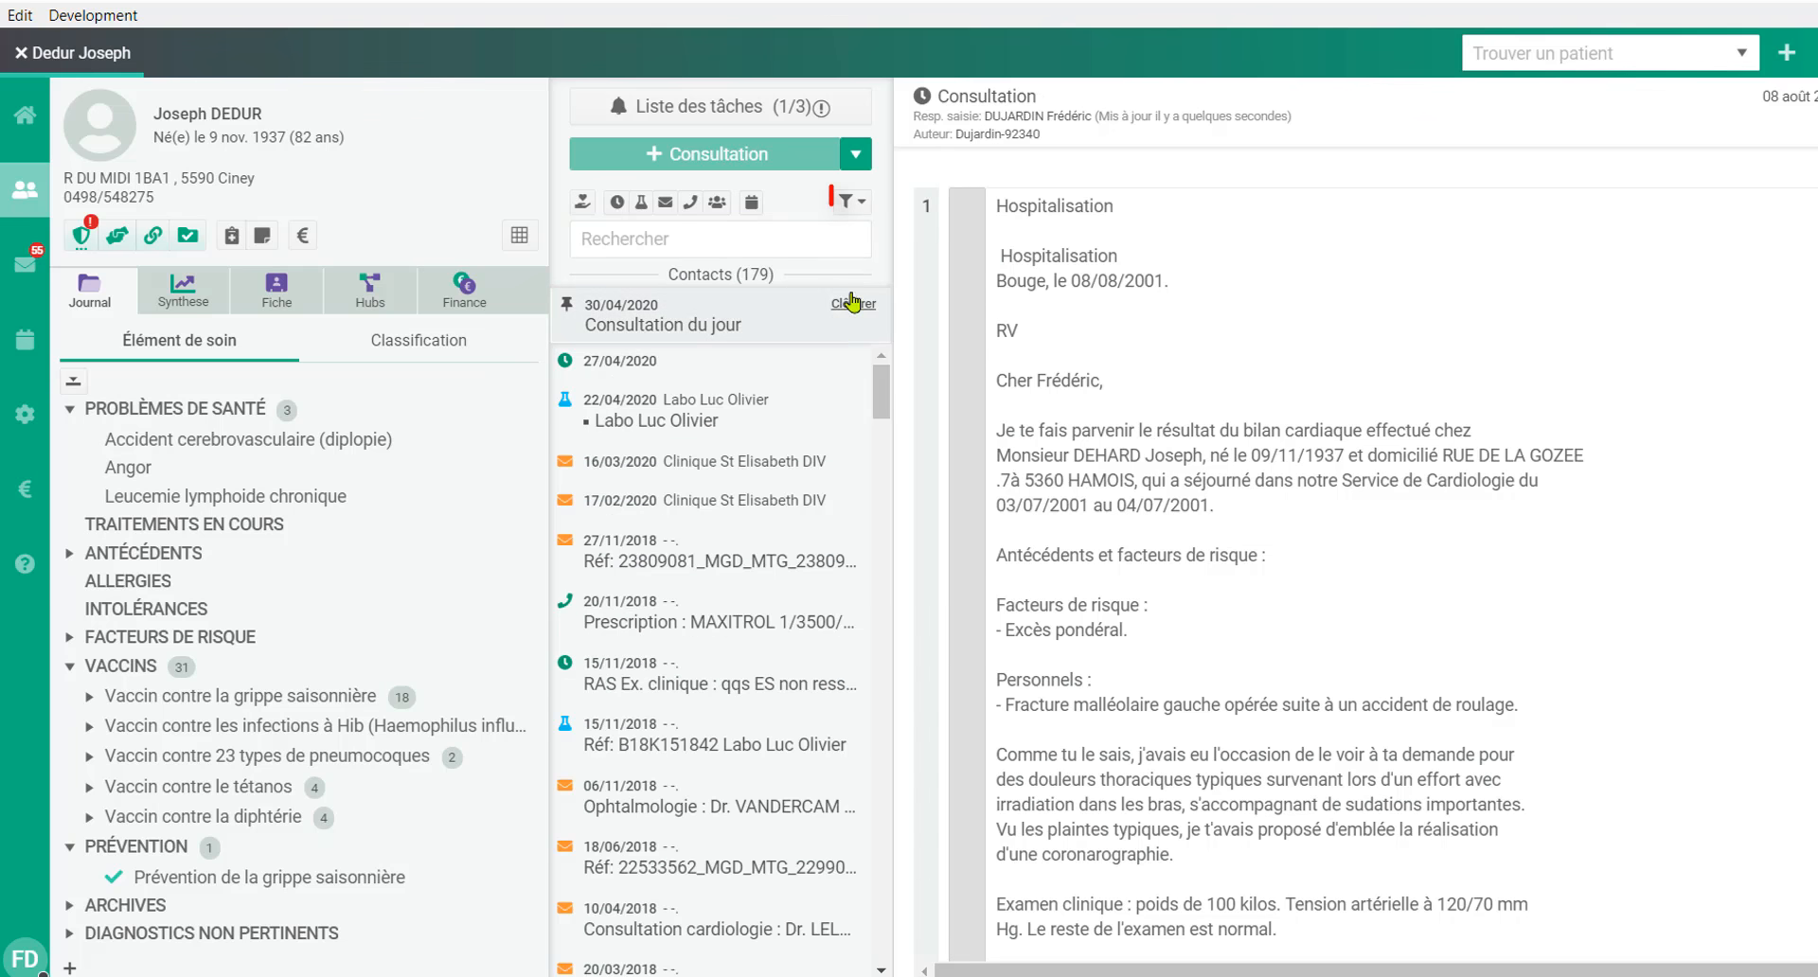
click(863, 214)
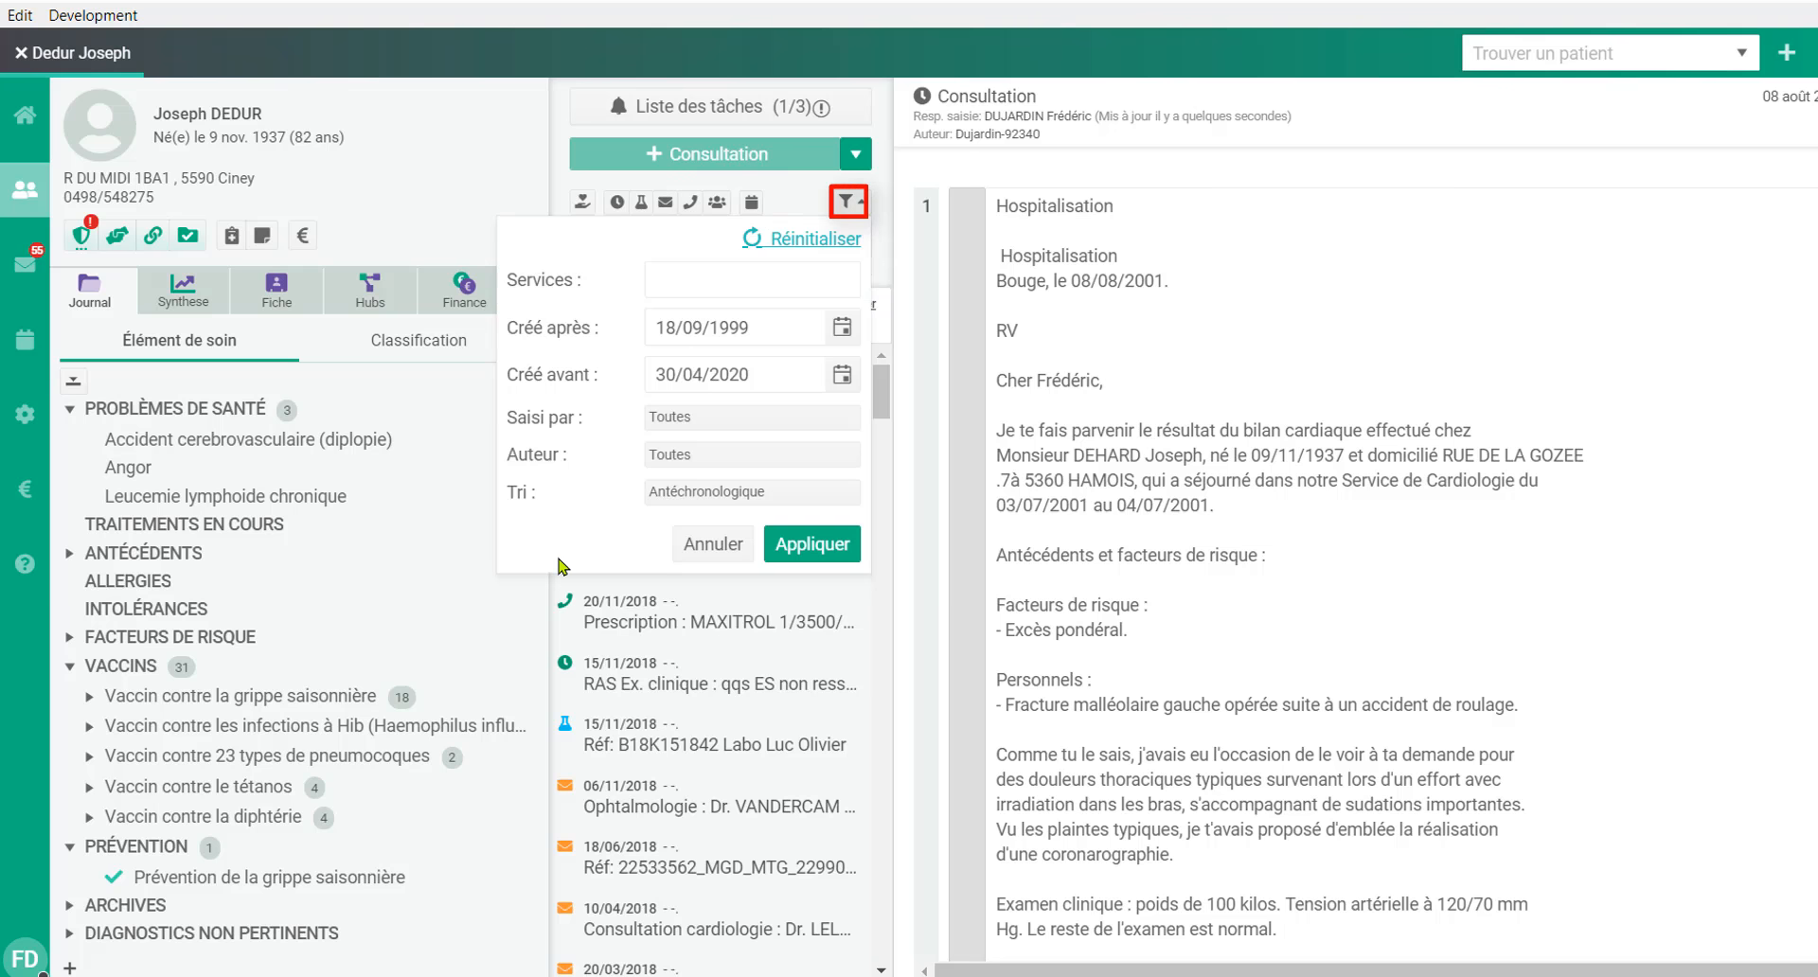
click(721, 289)
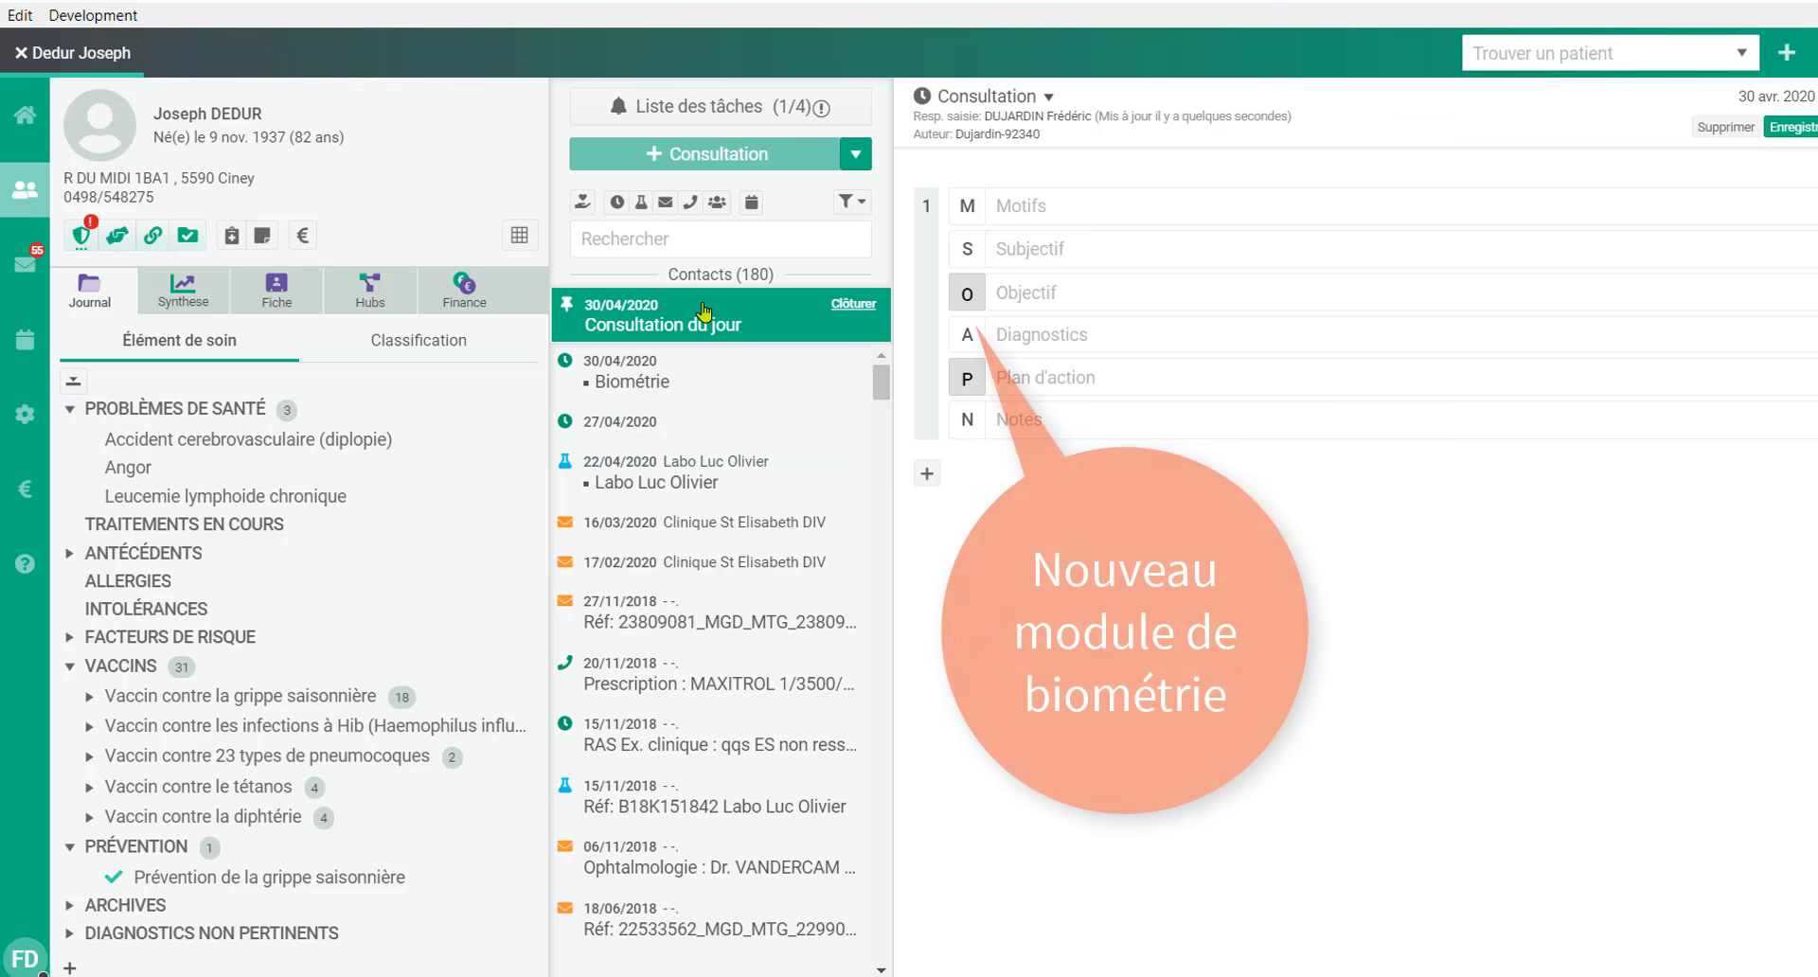
Enter biometric values in today's consultation: blood pressure 150/80 mmHg, pulse 80/min, oxygen saturation 98% and weight 98 kg
click(966, 302)
click(461, 121)
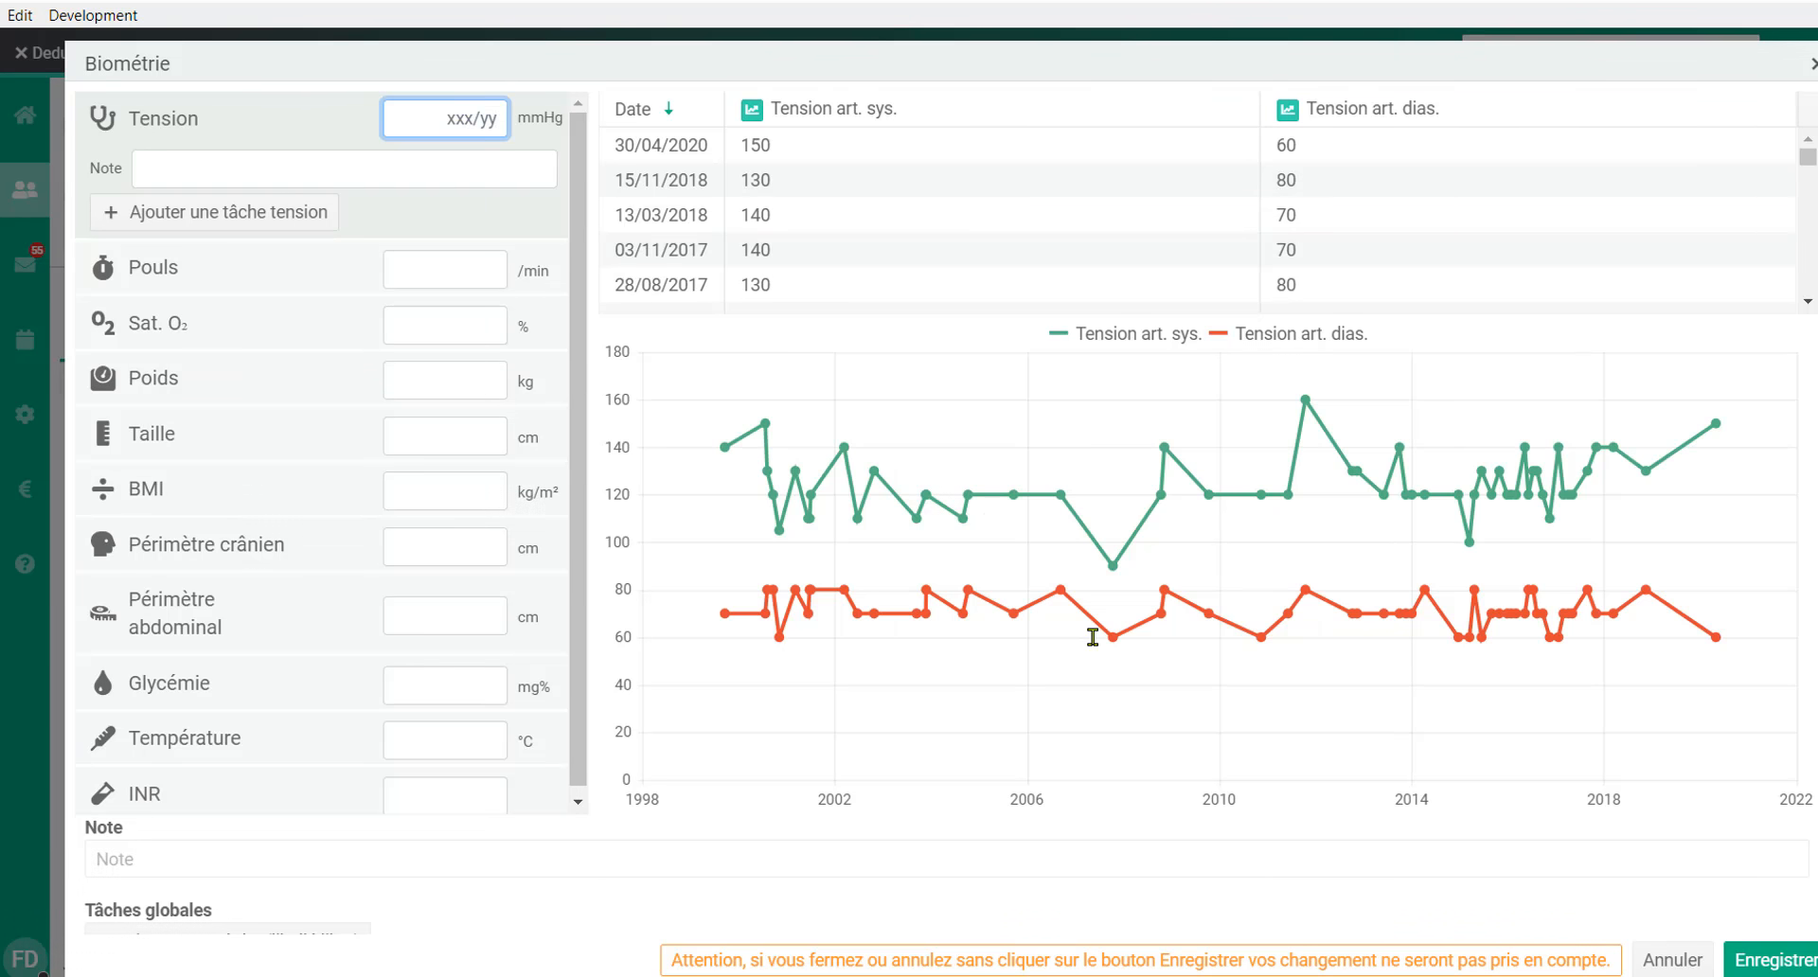
text(150/80)
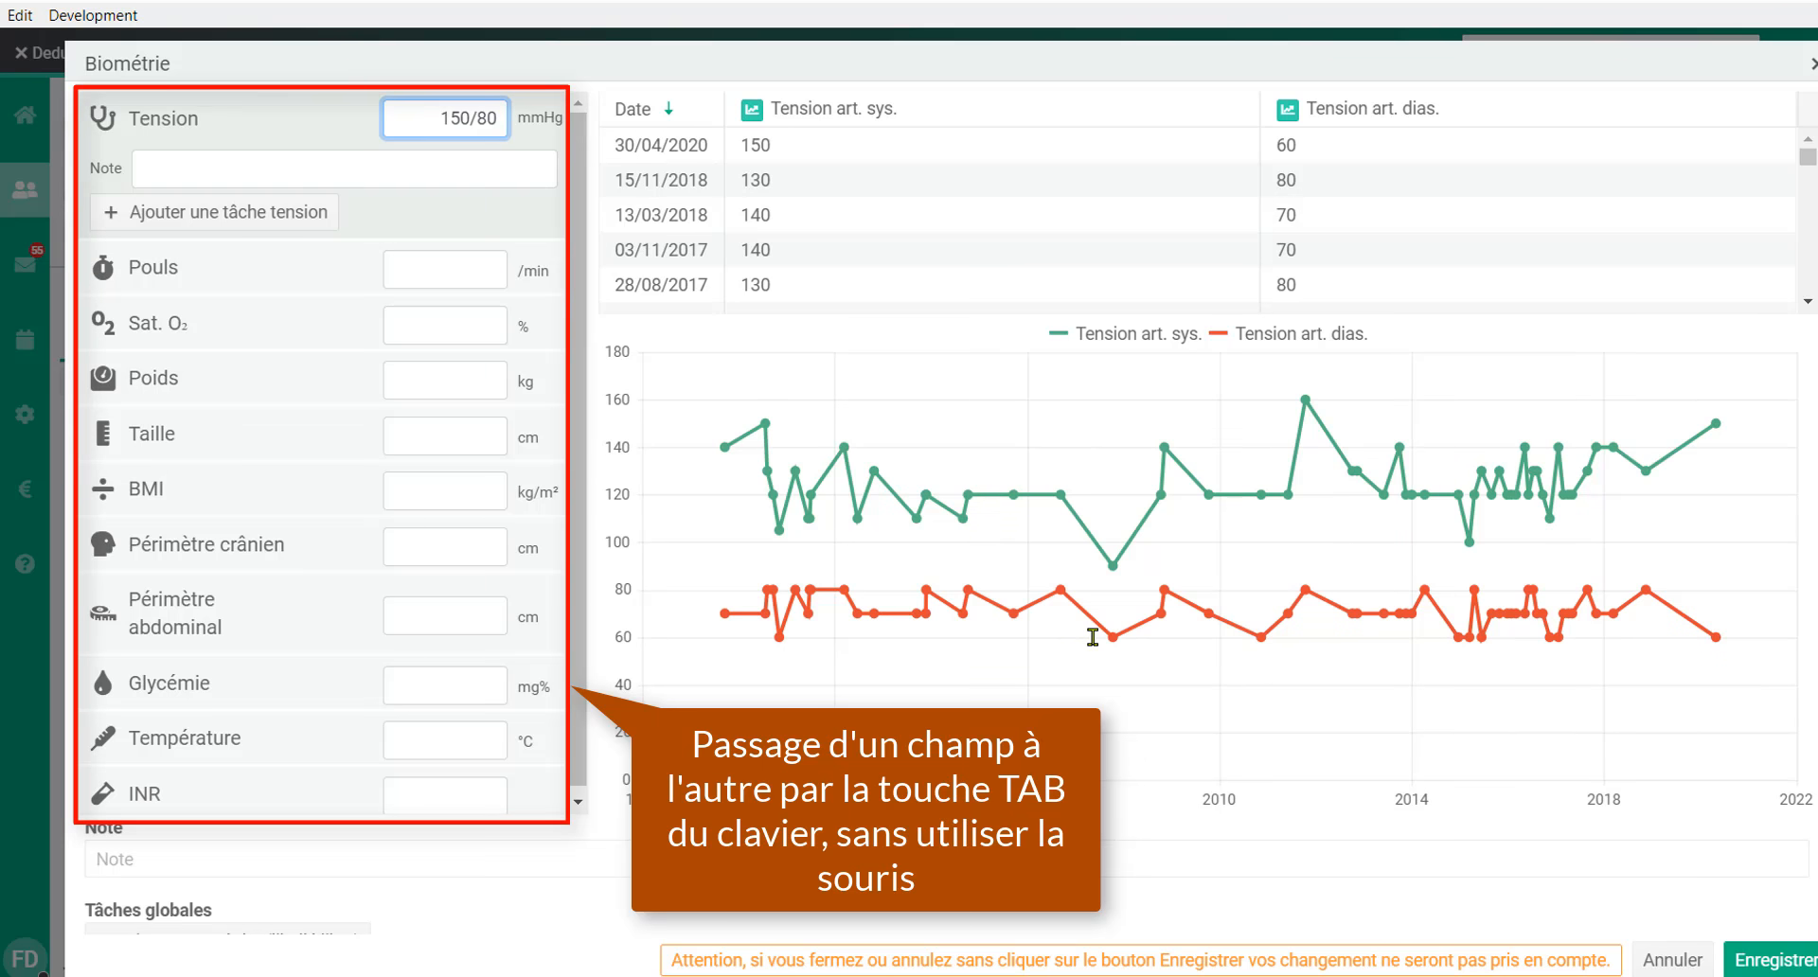
key(Tab)
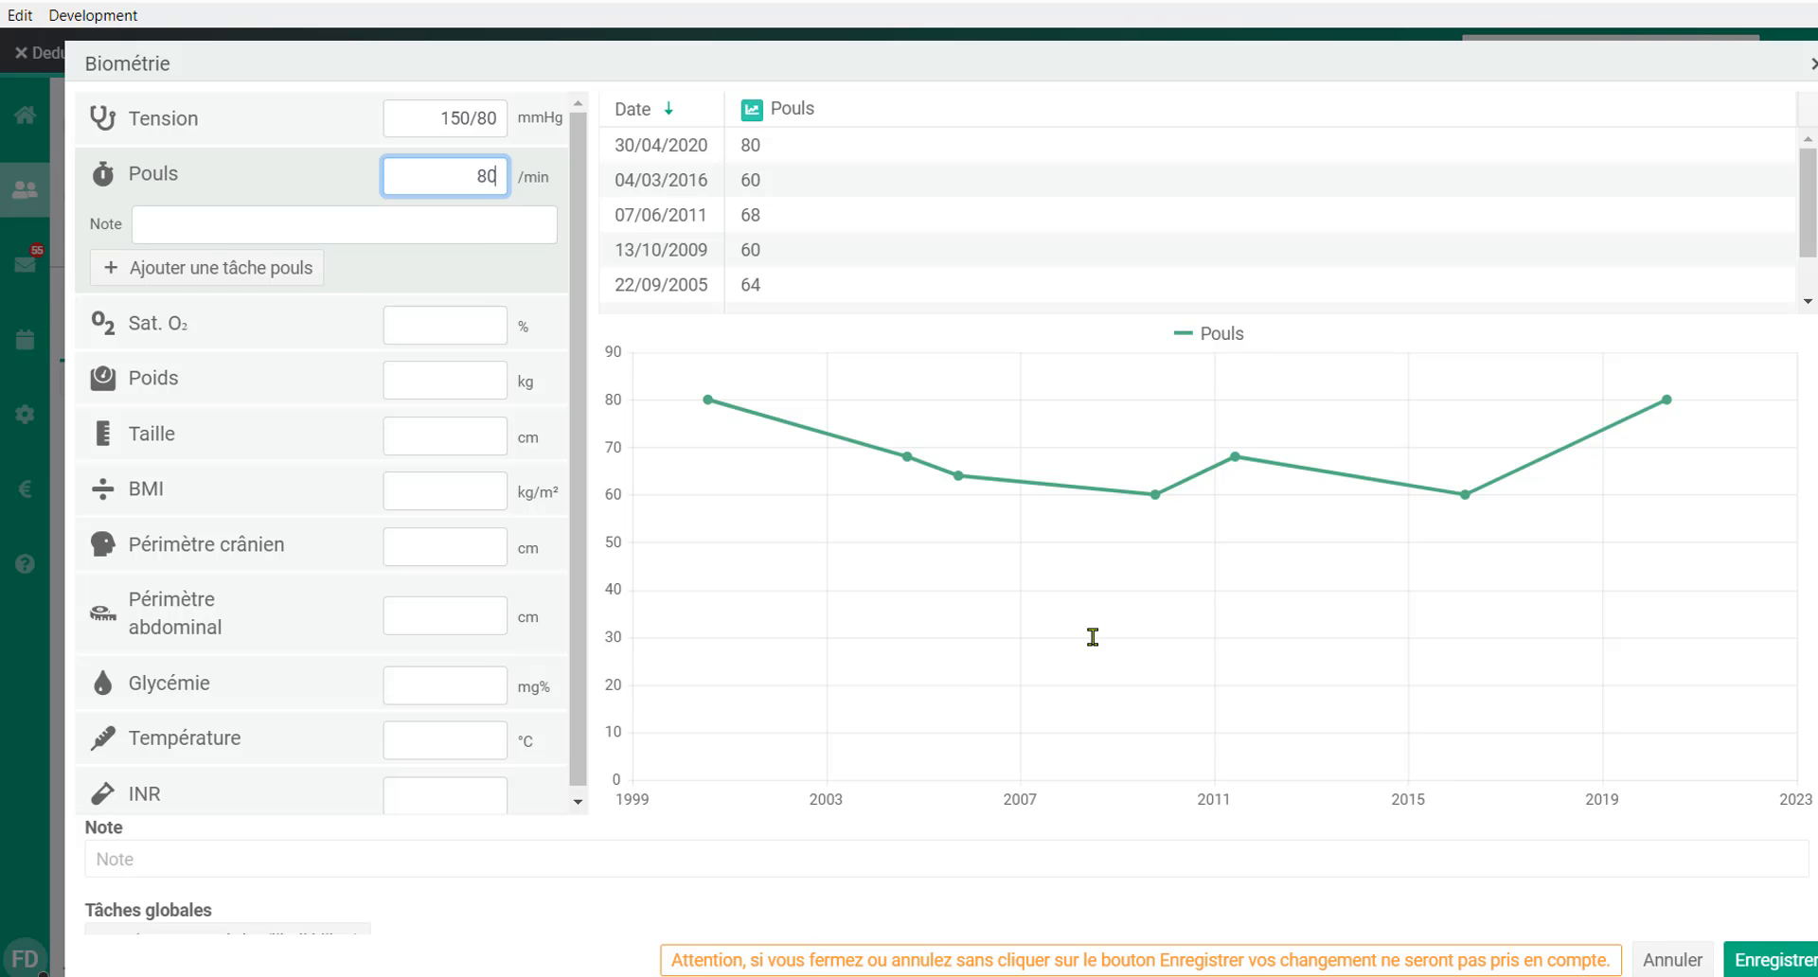
key(Tab)
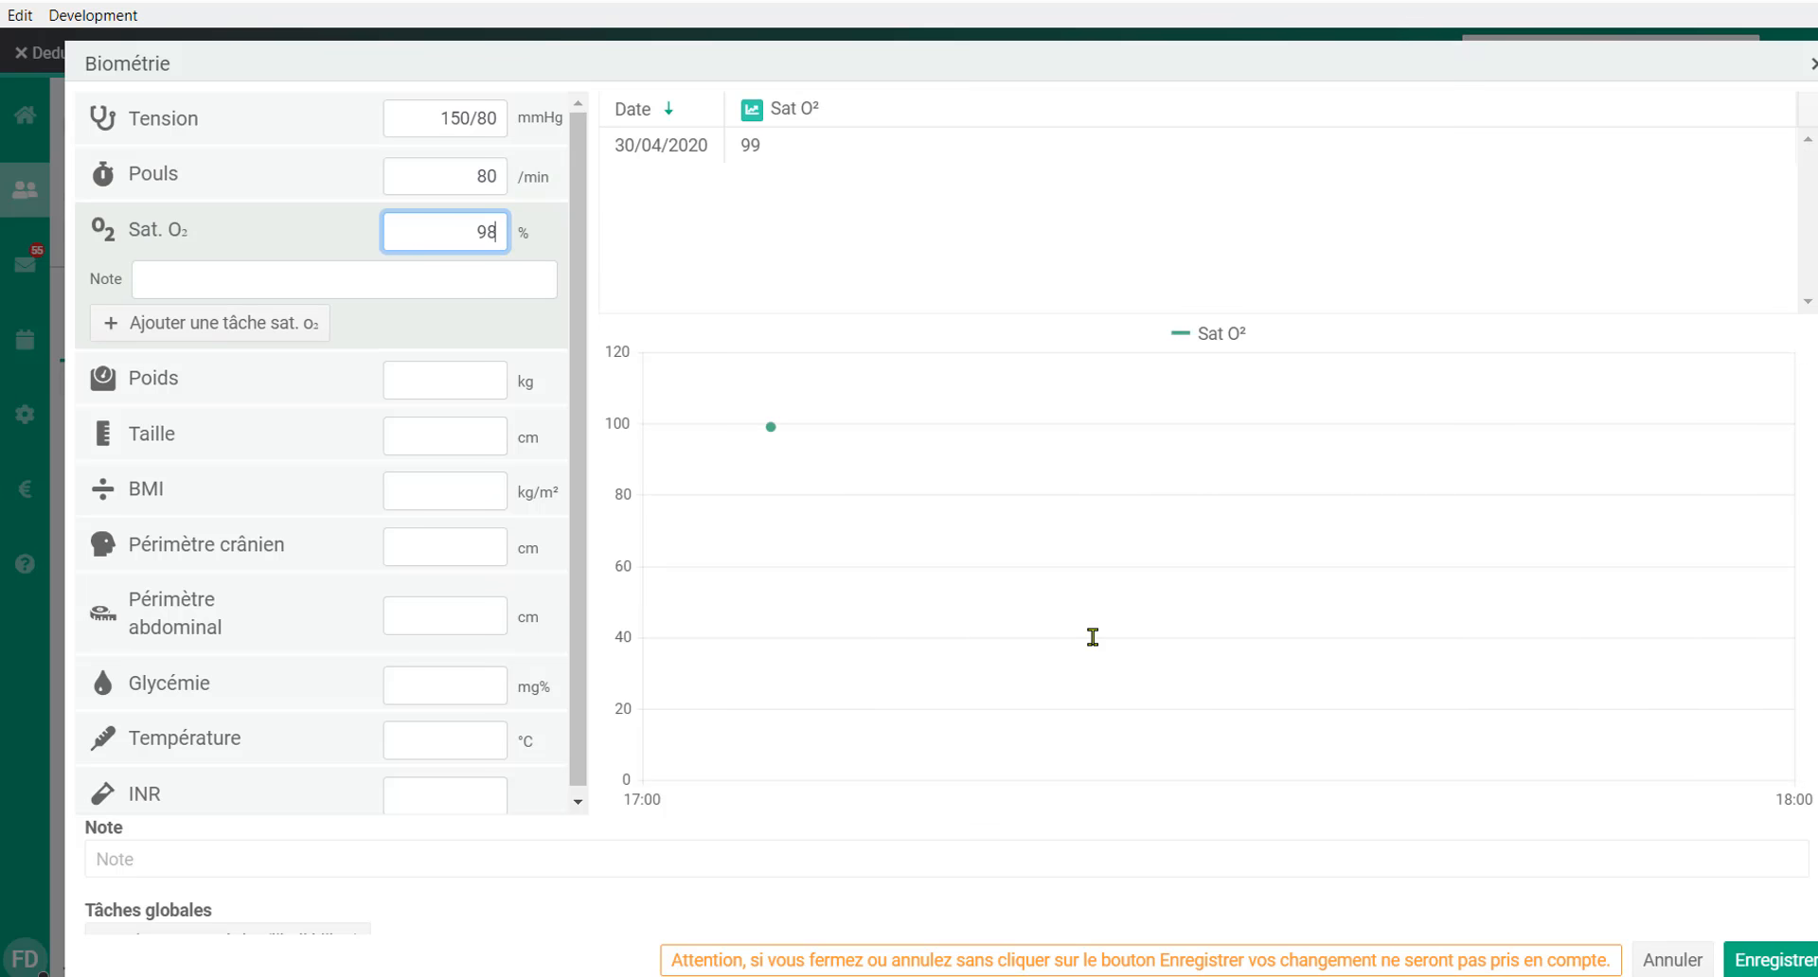
key(Tab)
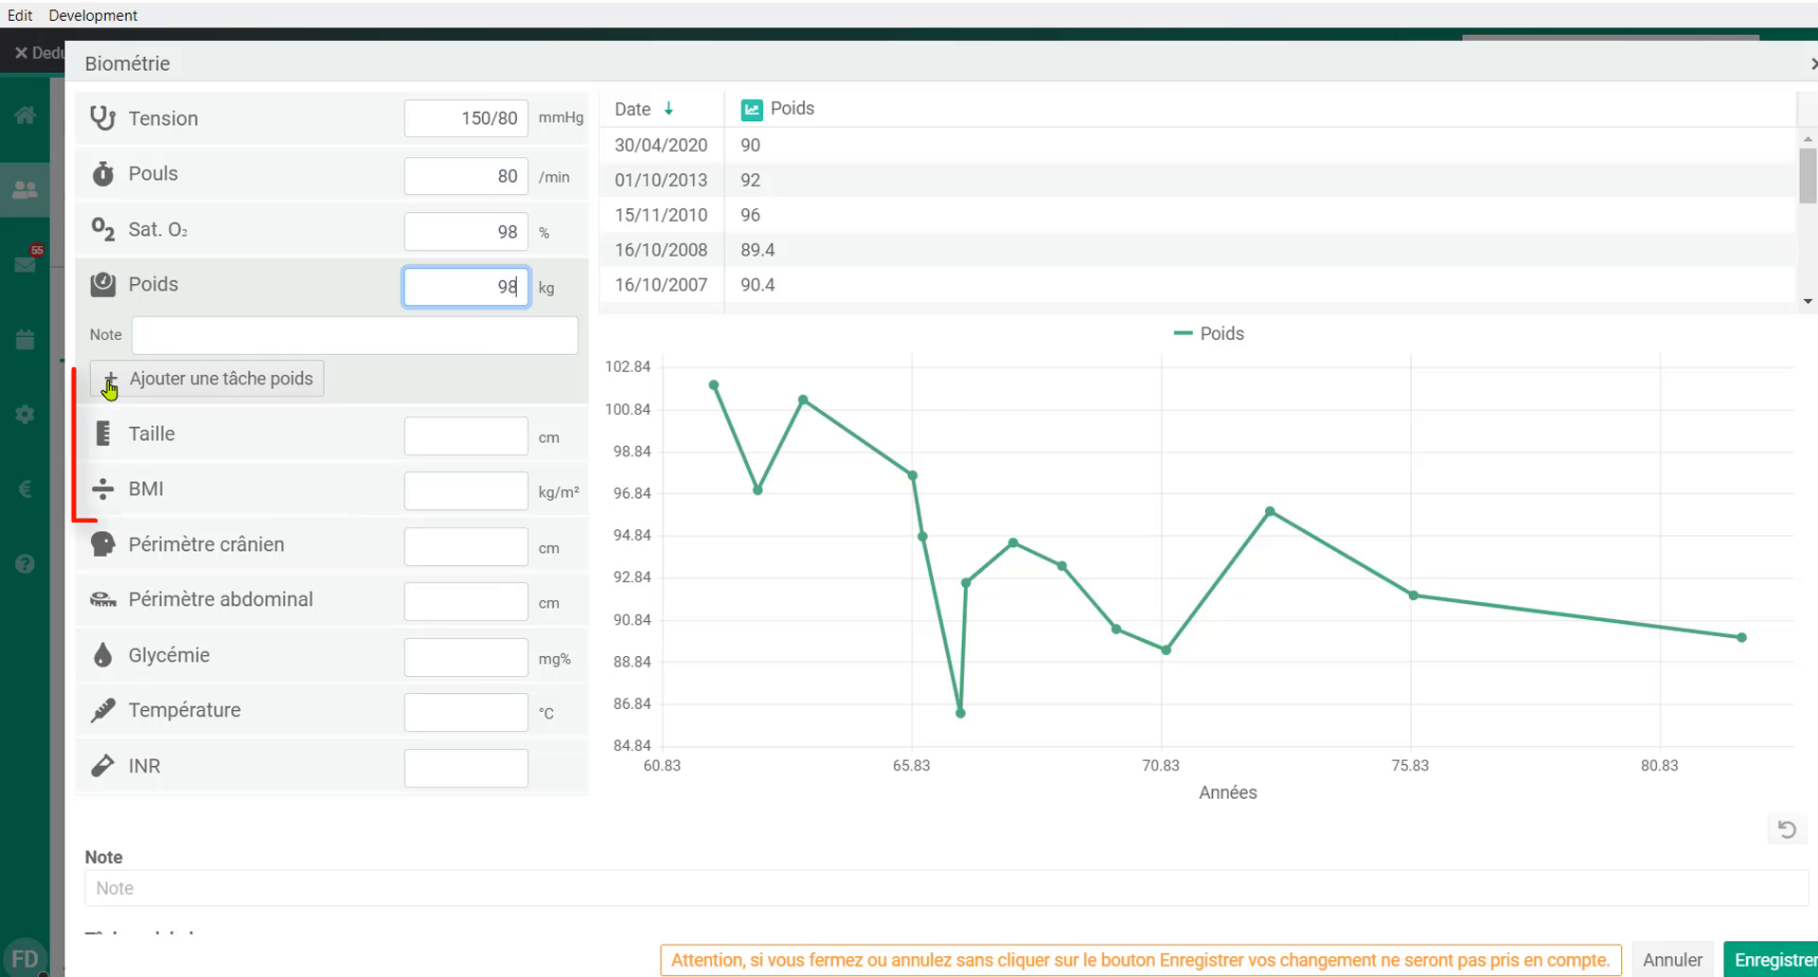
Add a weight follow-up task due in 3 months as "Acte diagnostique" and save the biometric entries
click(112, 383)
click(140, 421)
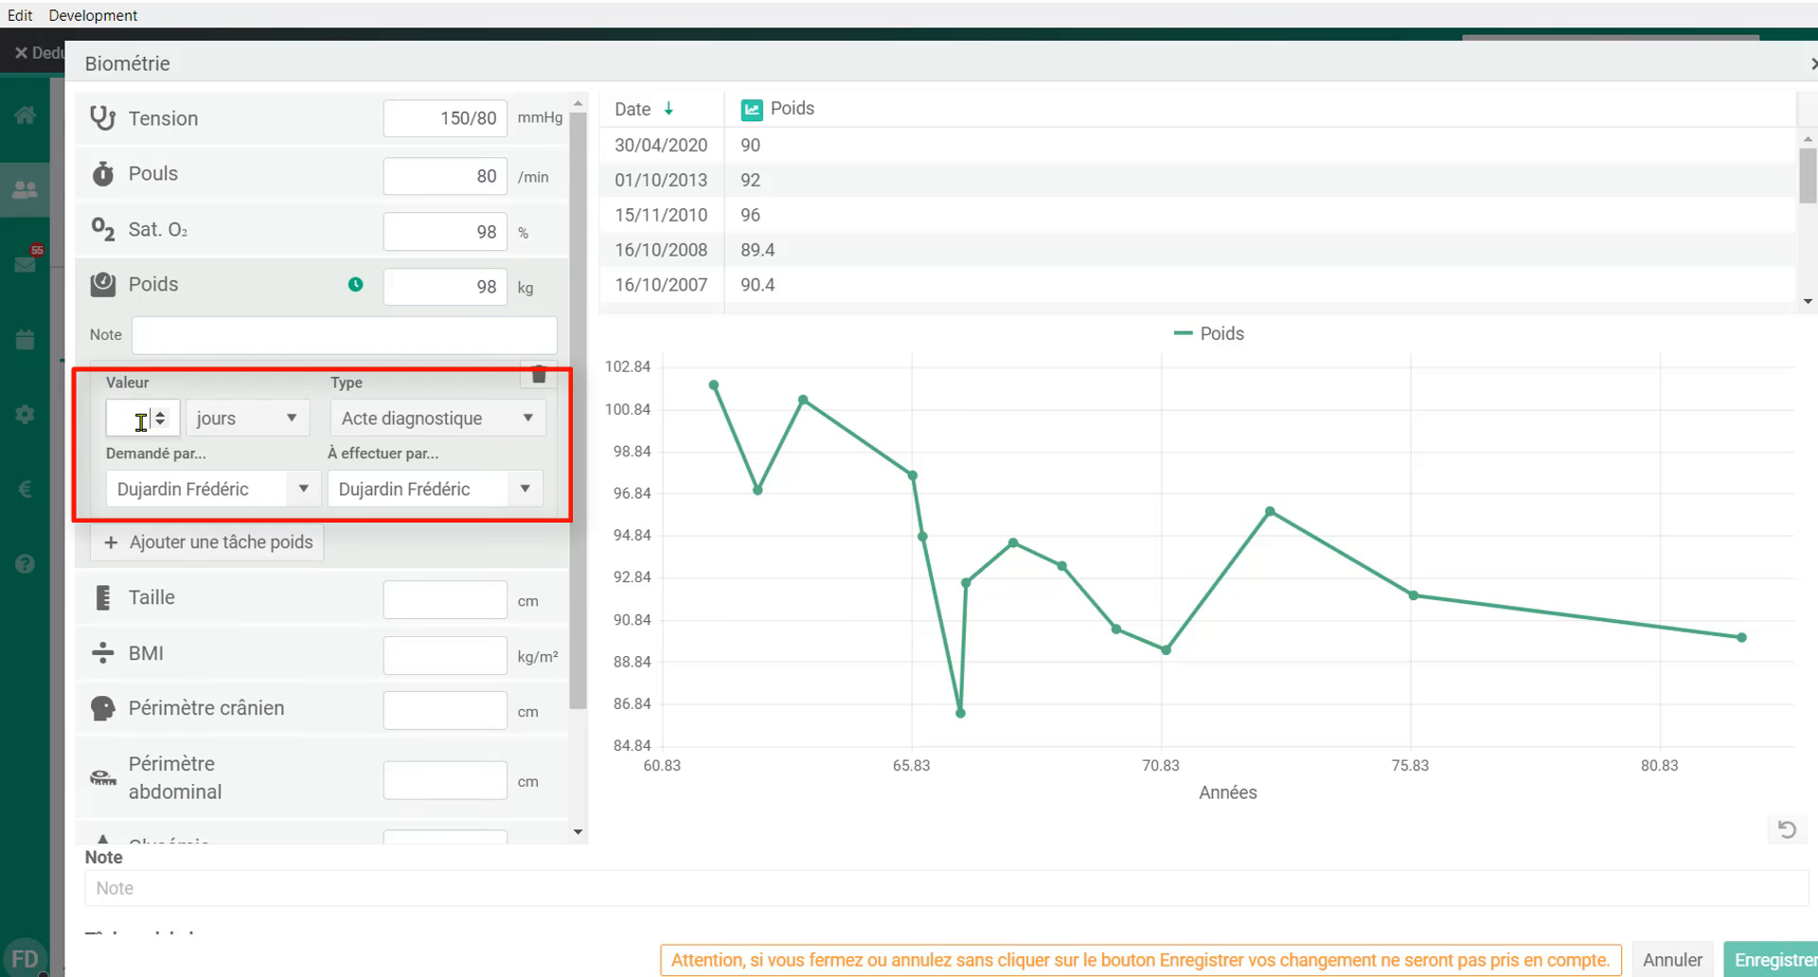
text(3)
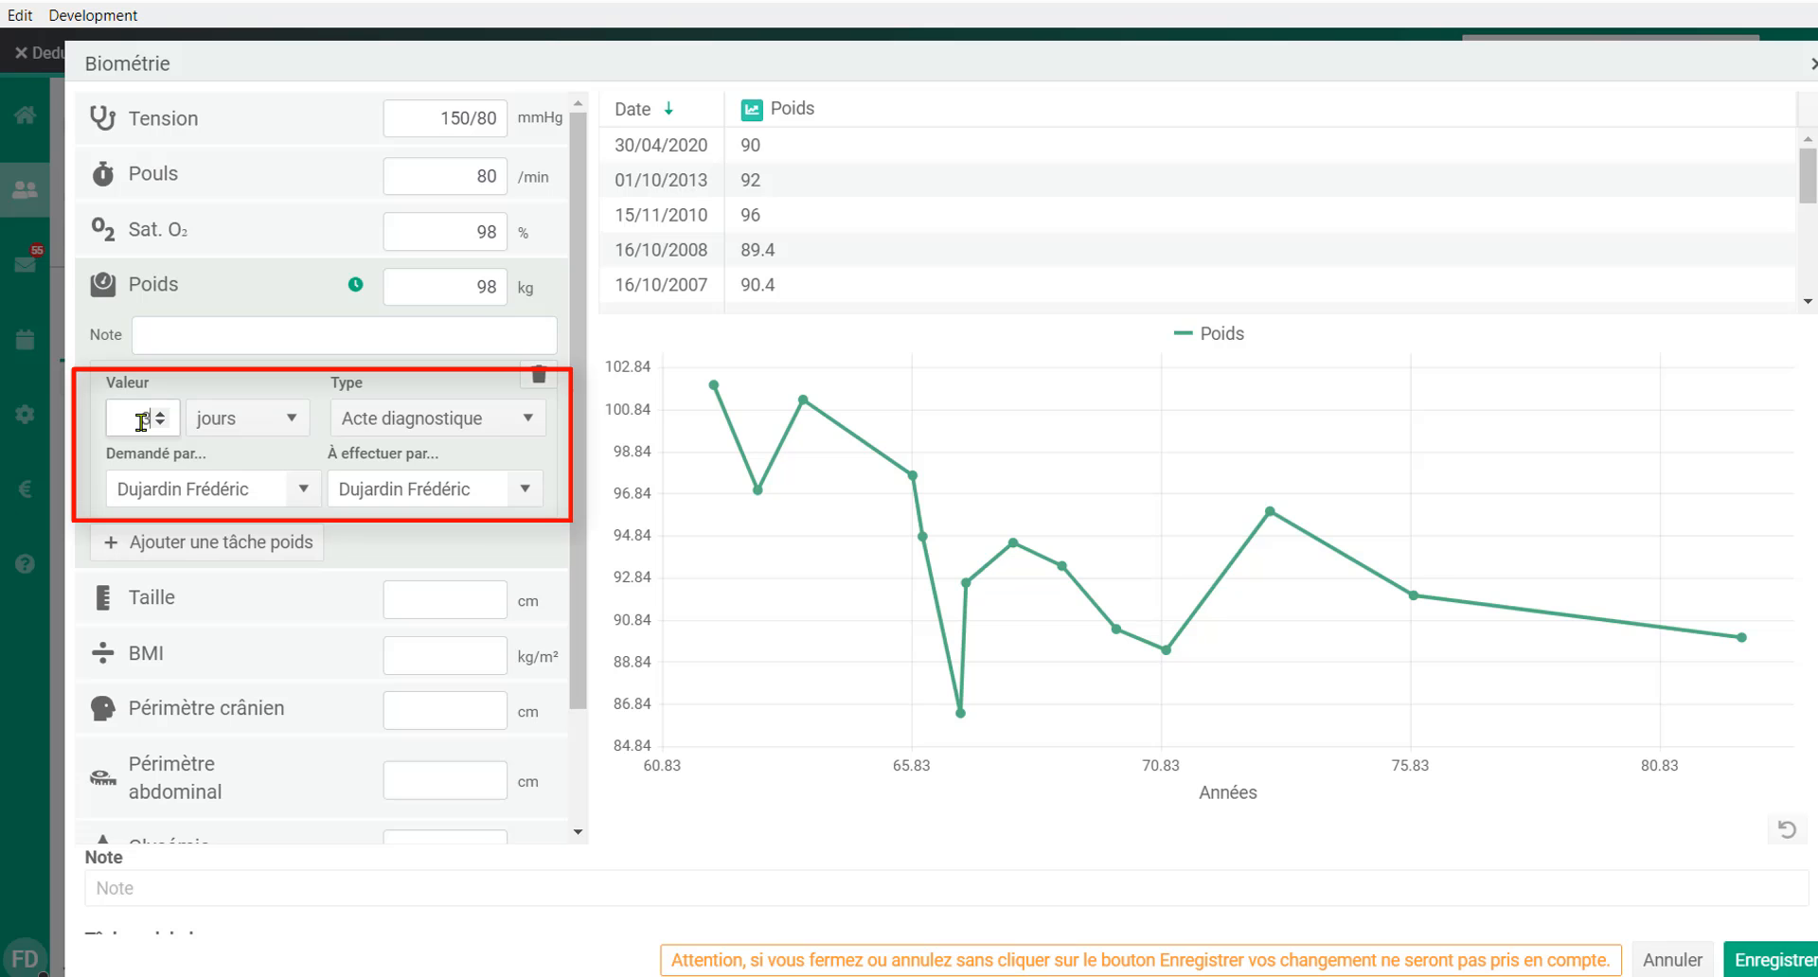
click(286, 419)
click(244, 492)
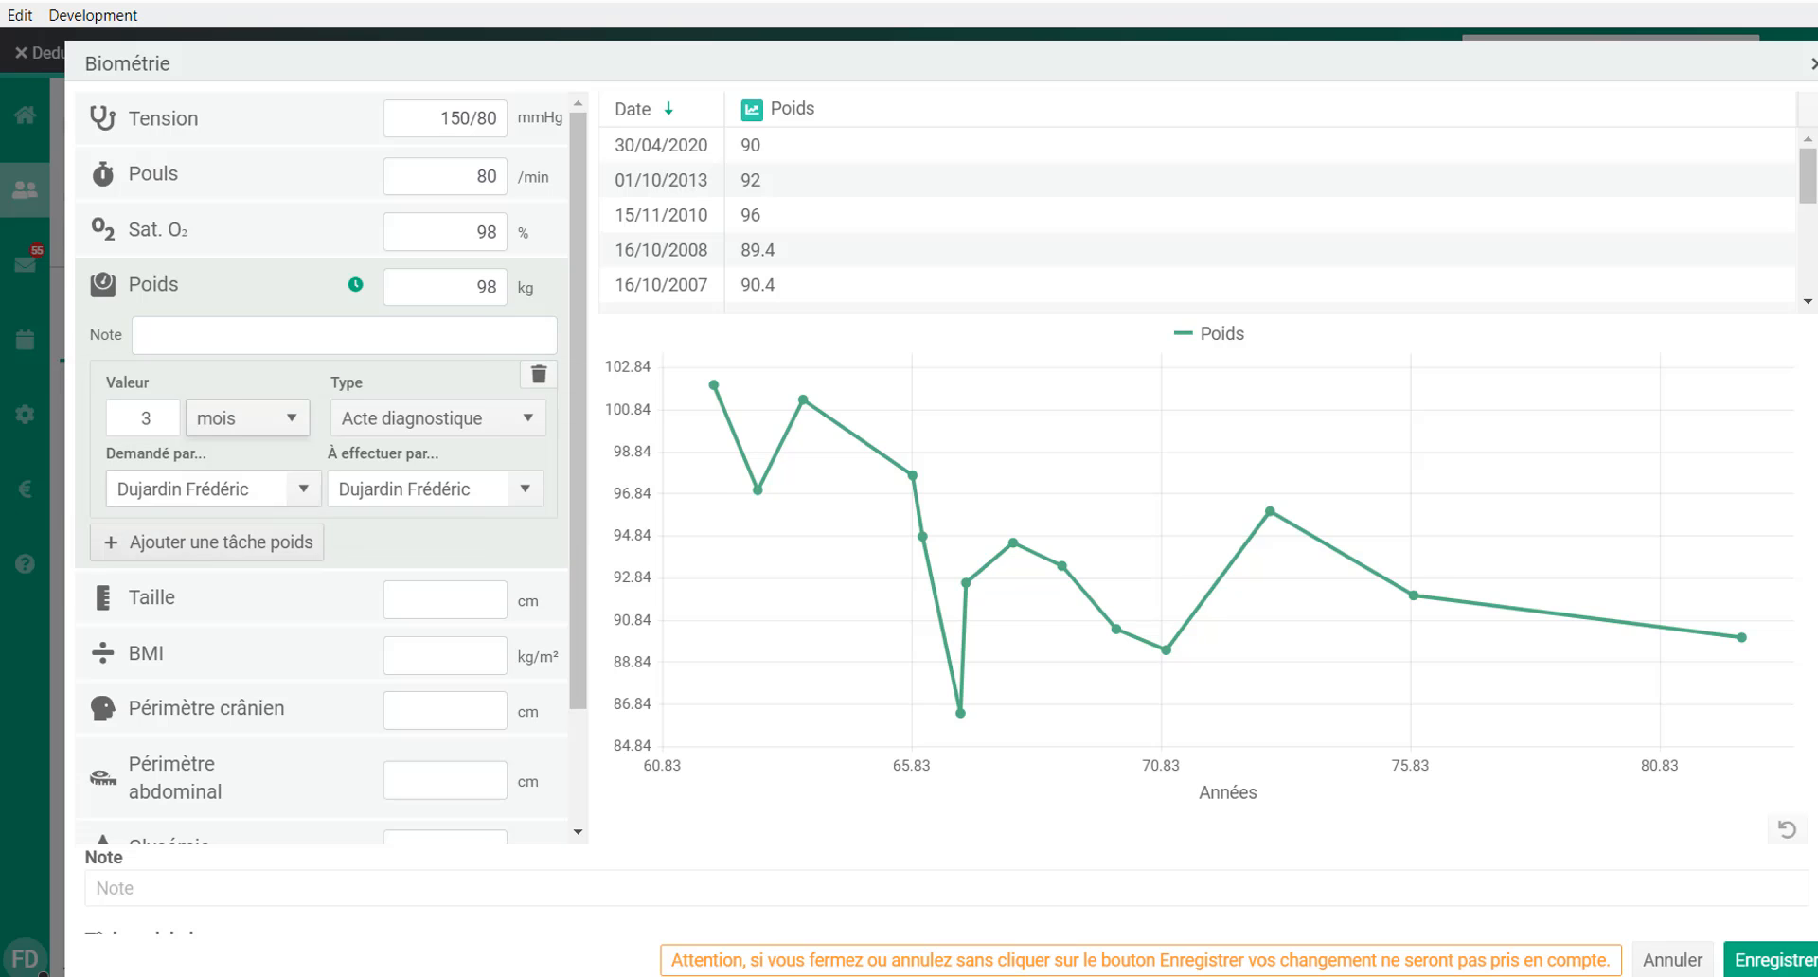
click(1790, 961)
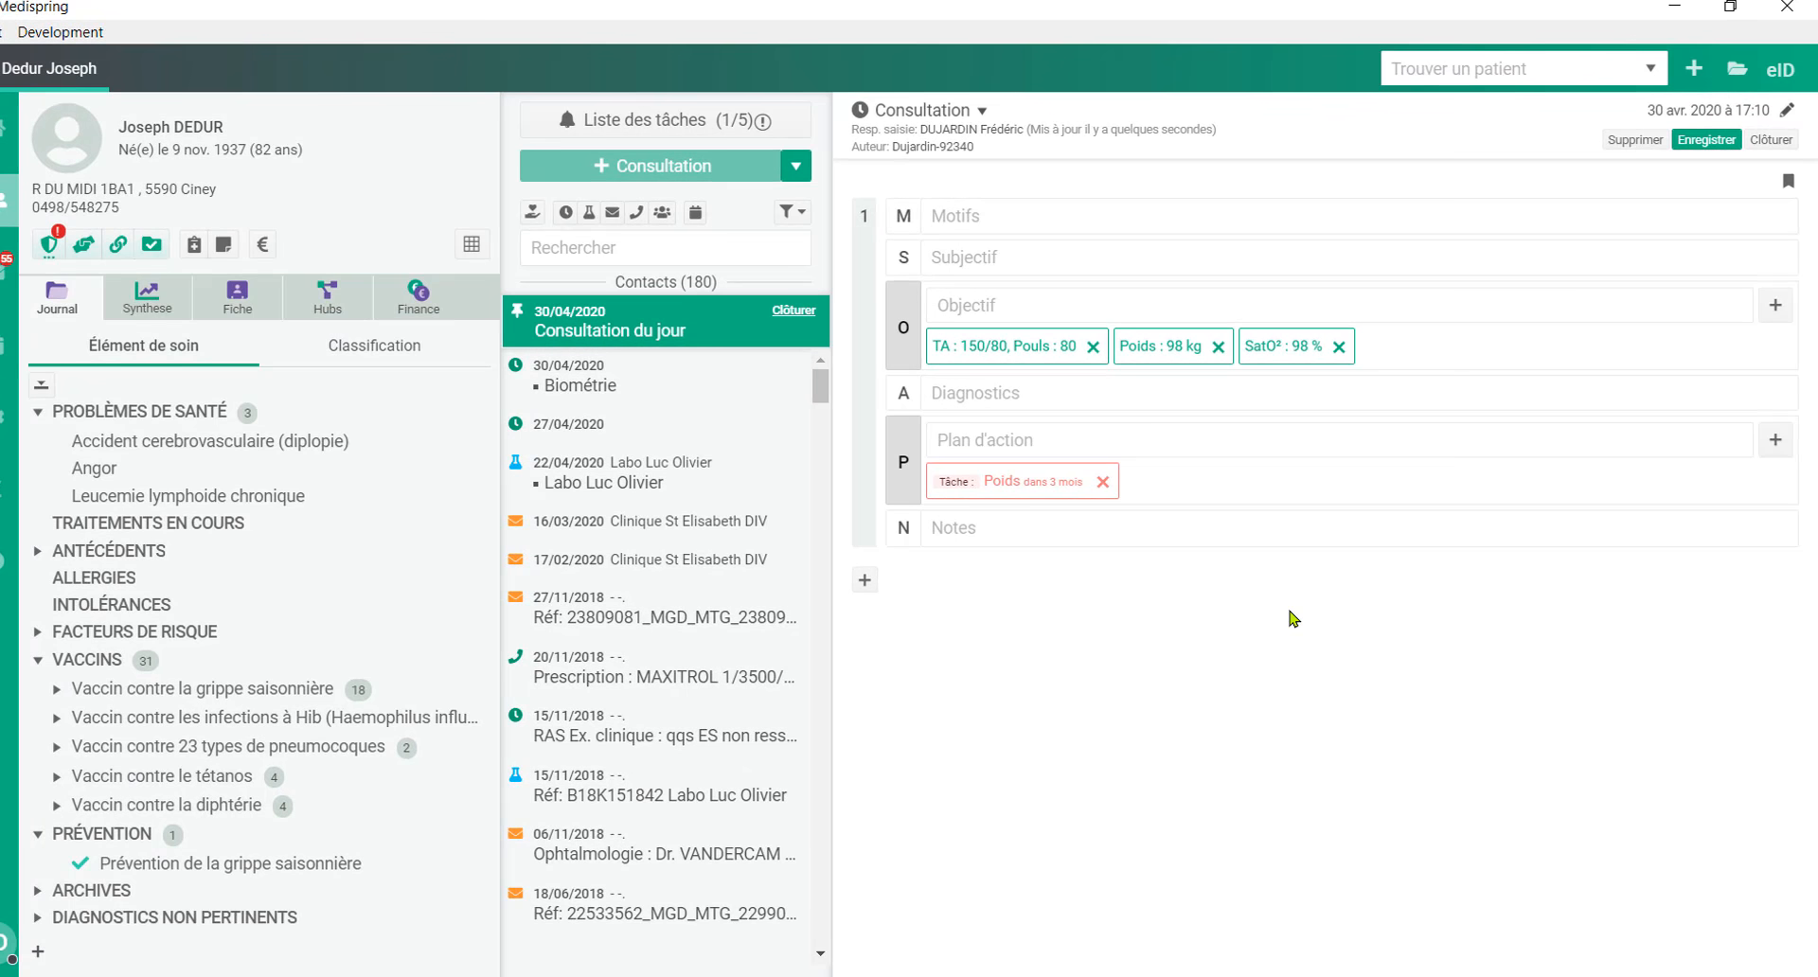
Open the Katz scale under the consultation's objective section and go through the questionnaire to its end
click(1776, 305)
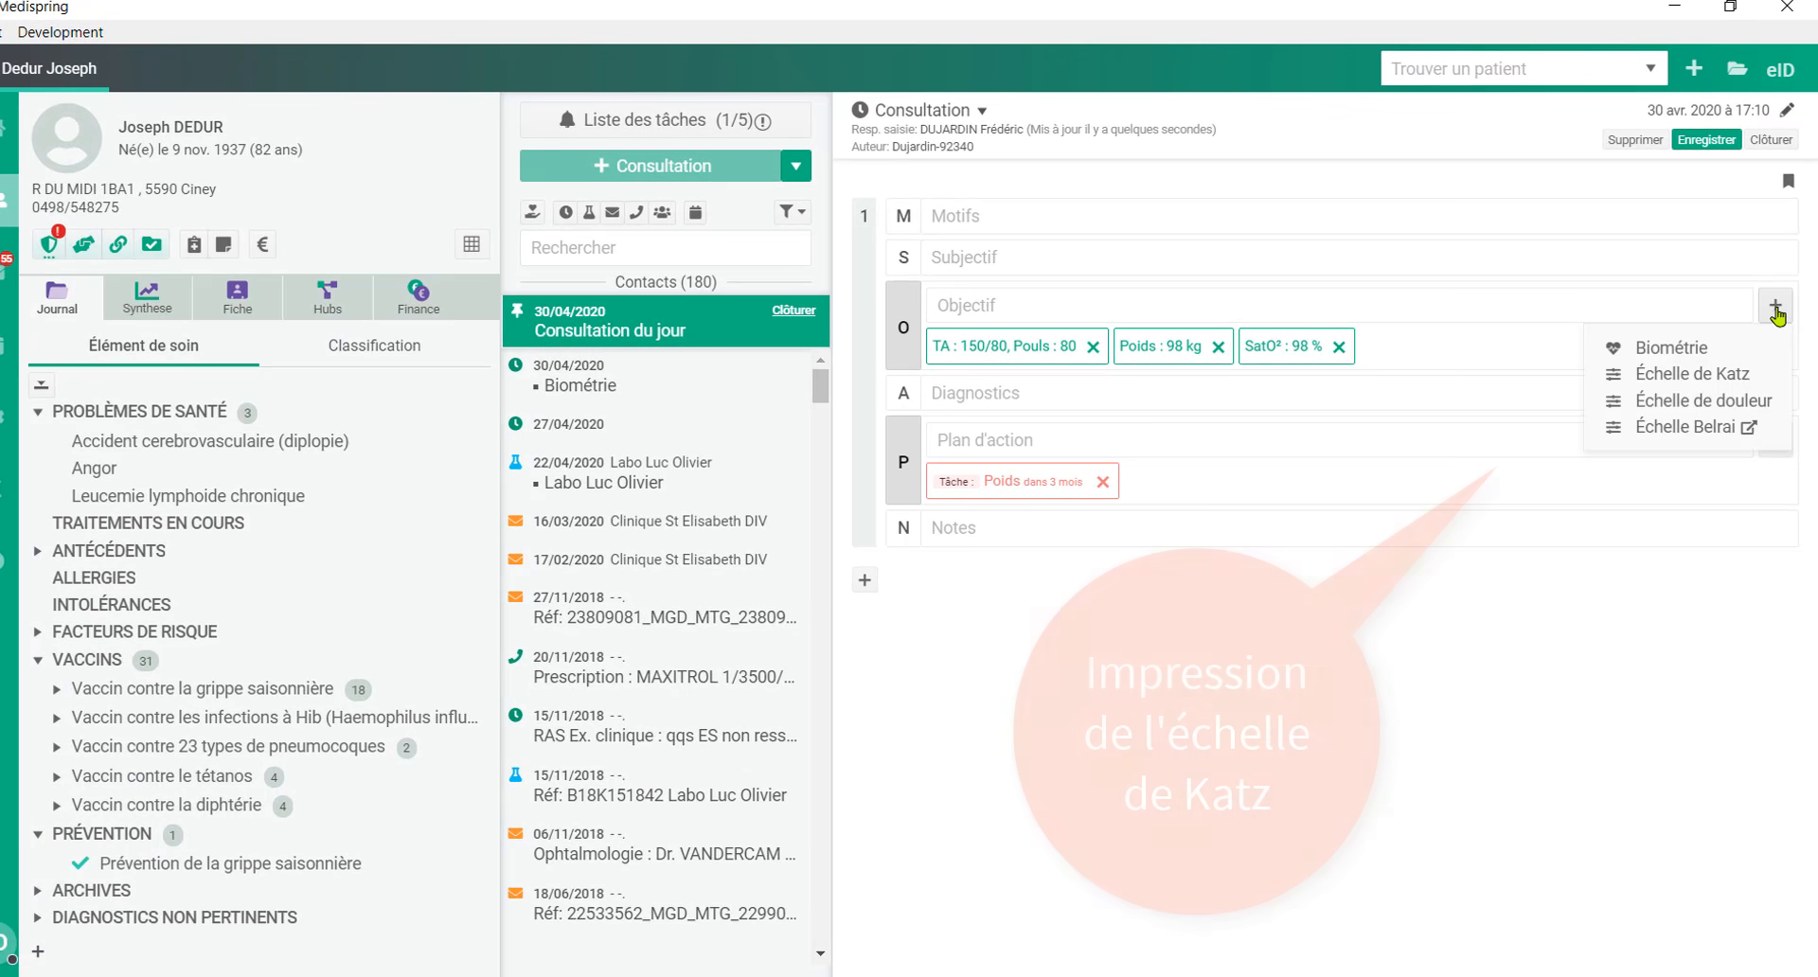
click(1685, 381)
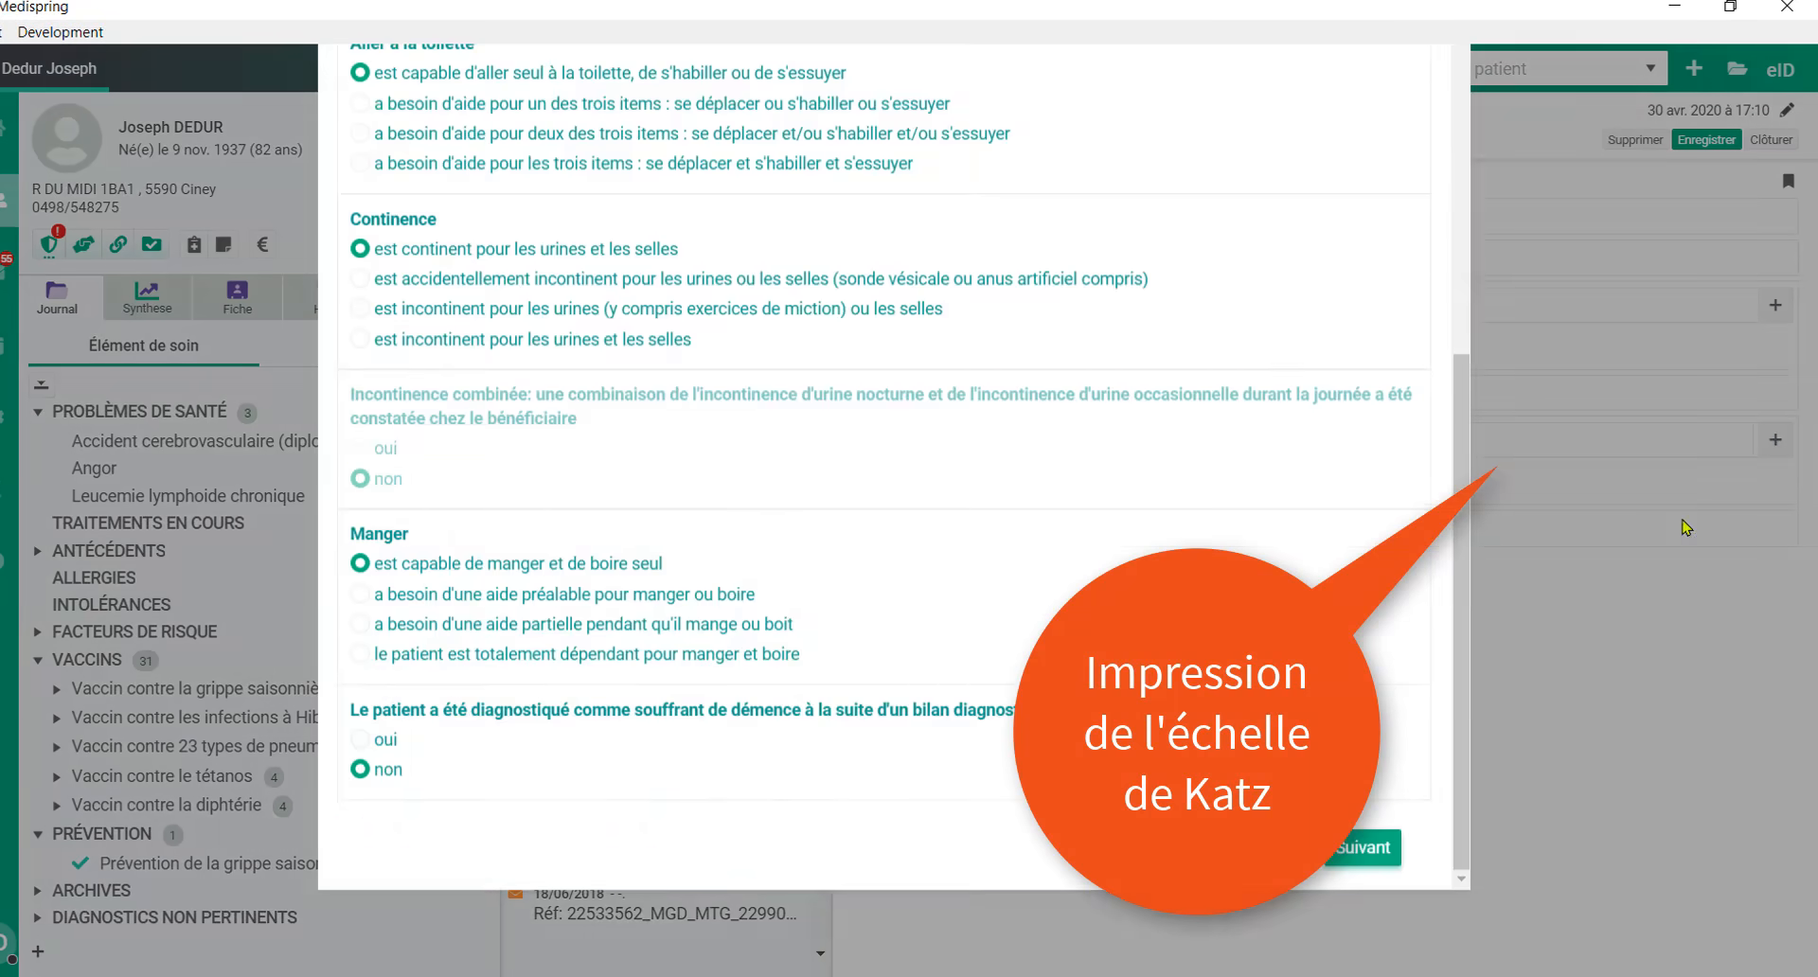
drag(1464, 538, 1464, 890)
click(1341, 941)
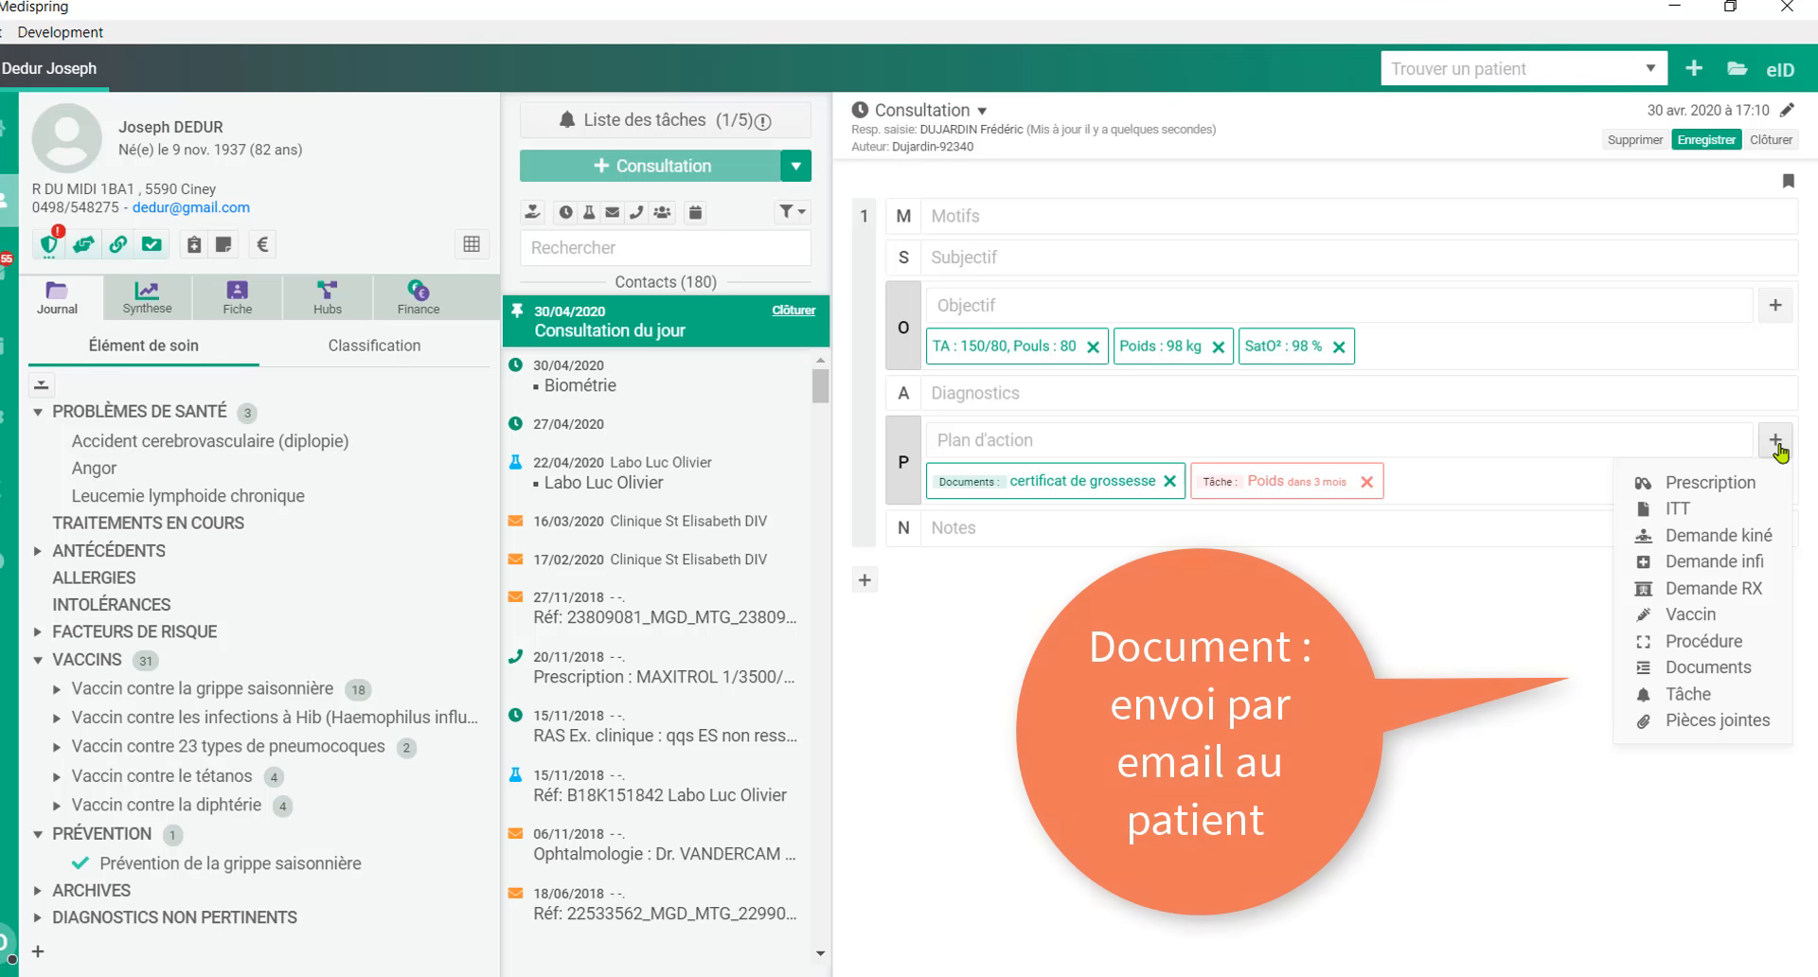
Add a "certificat de bonne santé" document to the action plan and e-mail it to the patient with the message "document"
click(1723, 678)
click(276, 561)
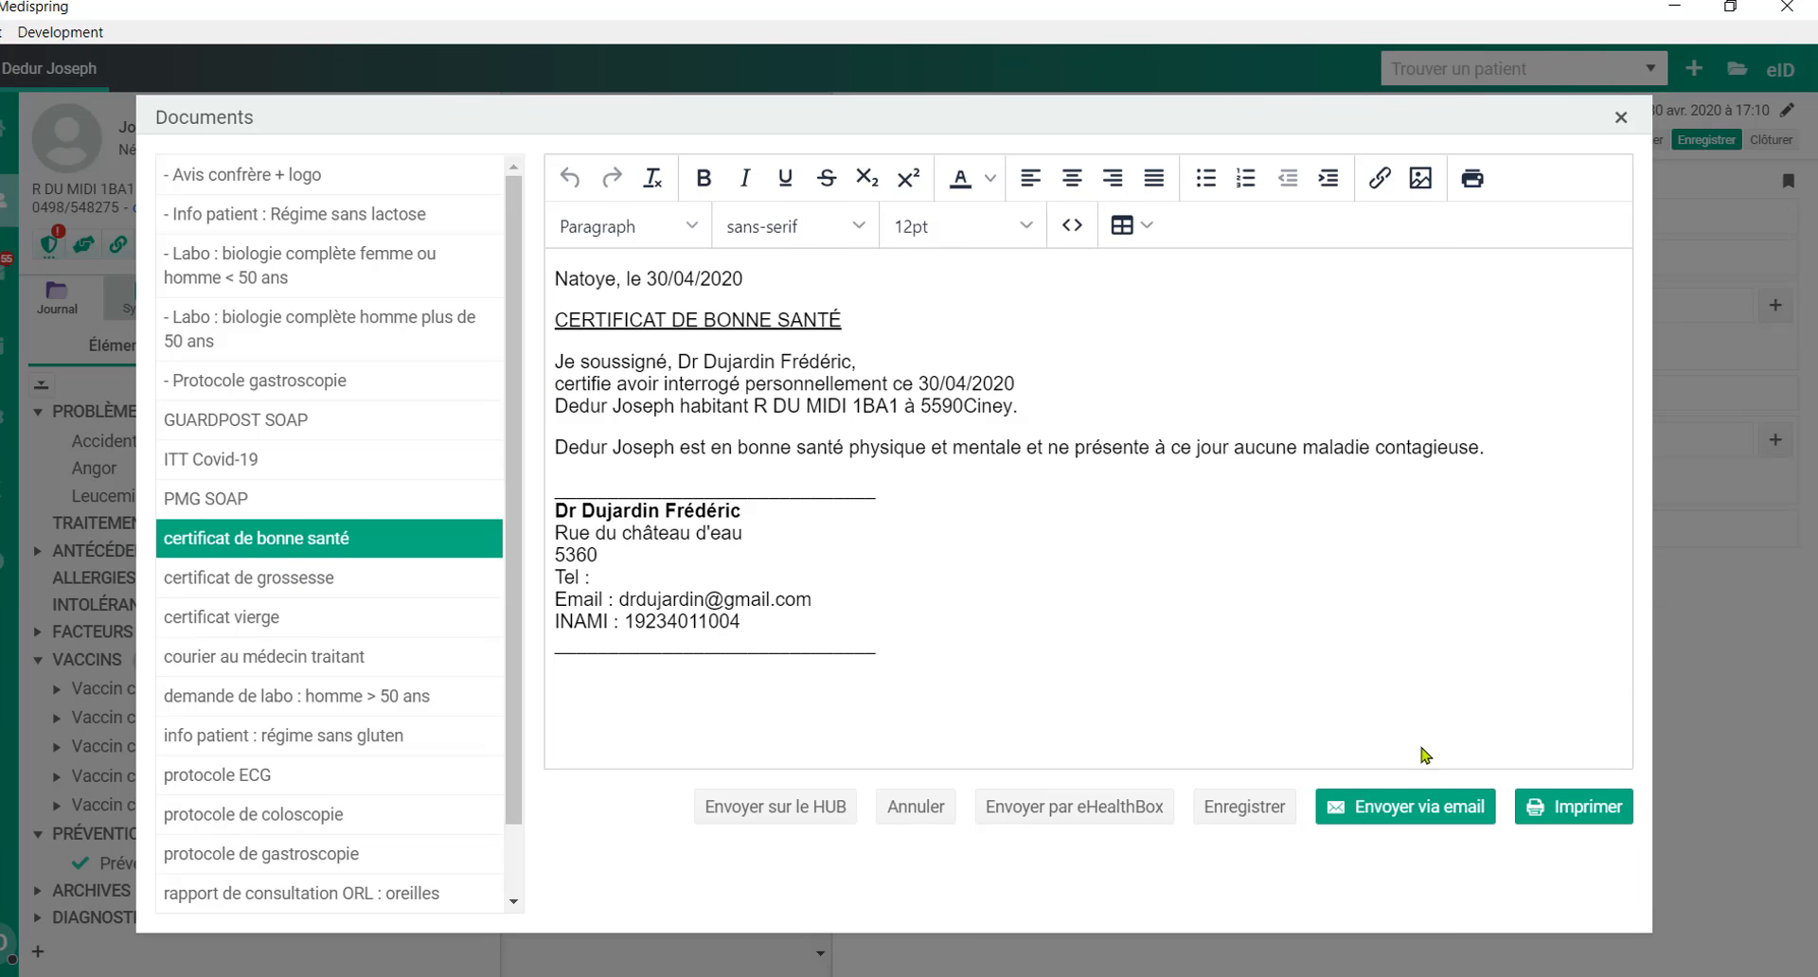
click(1436, 812)
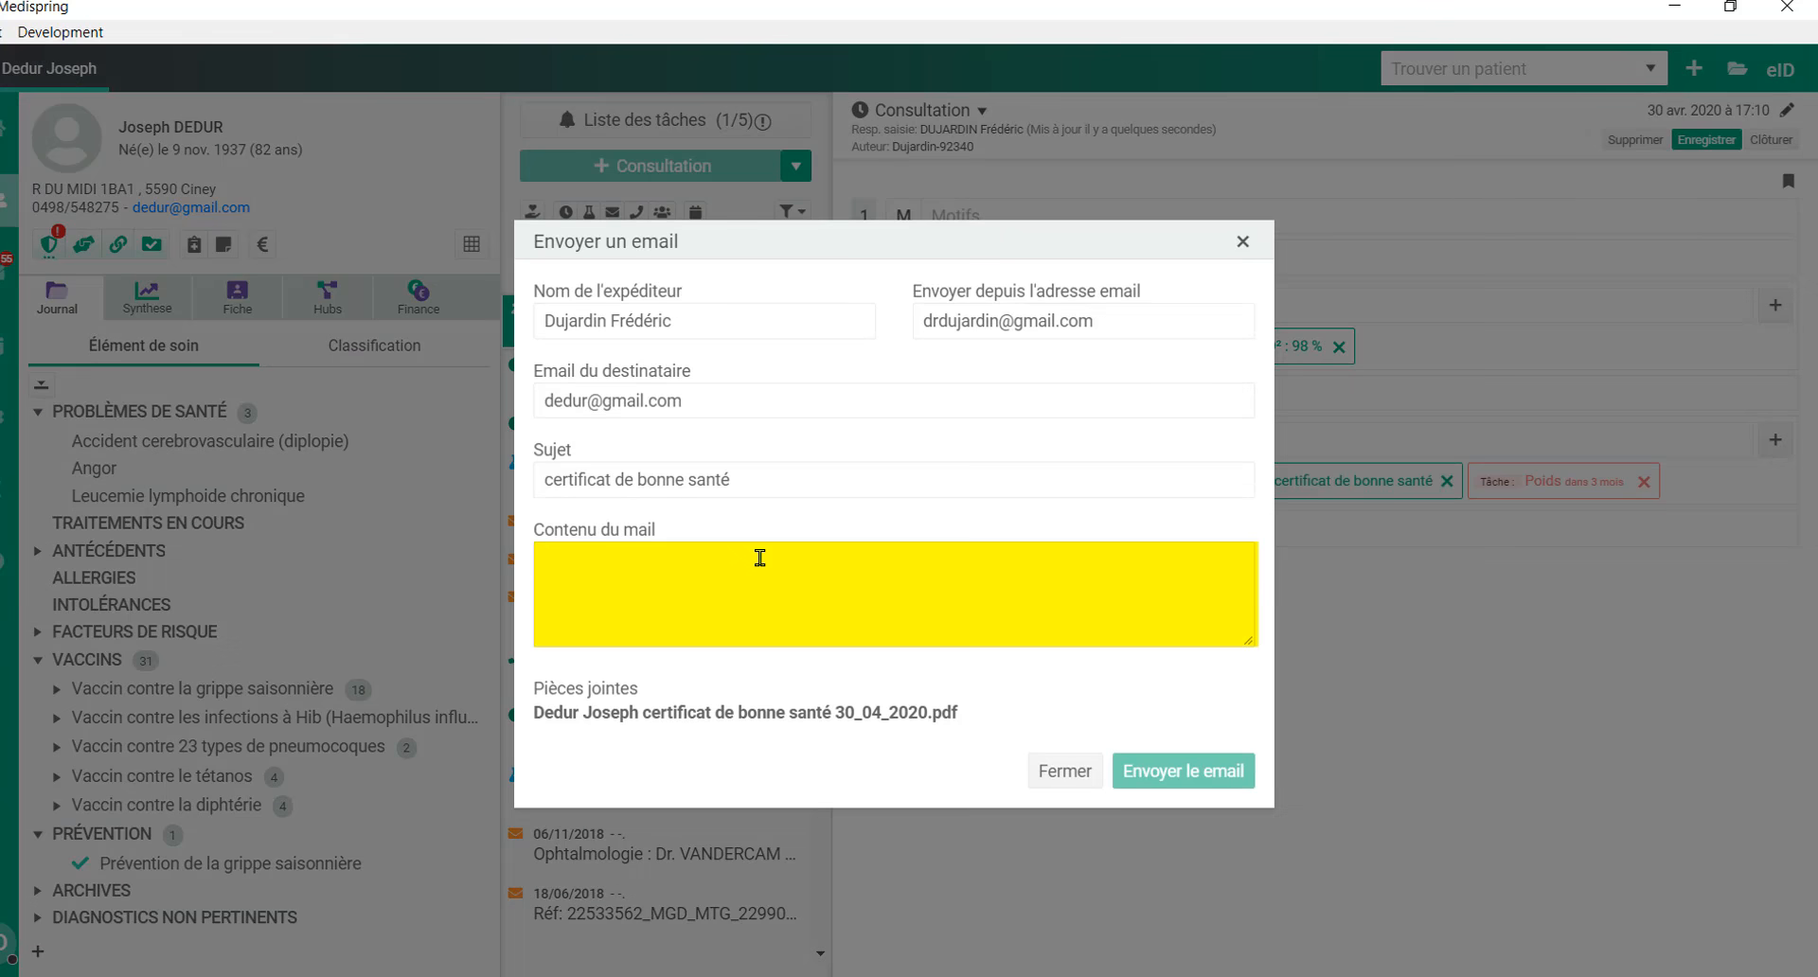
text(document)
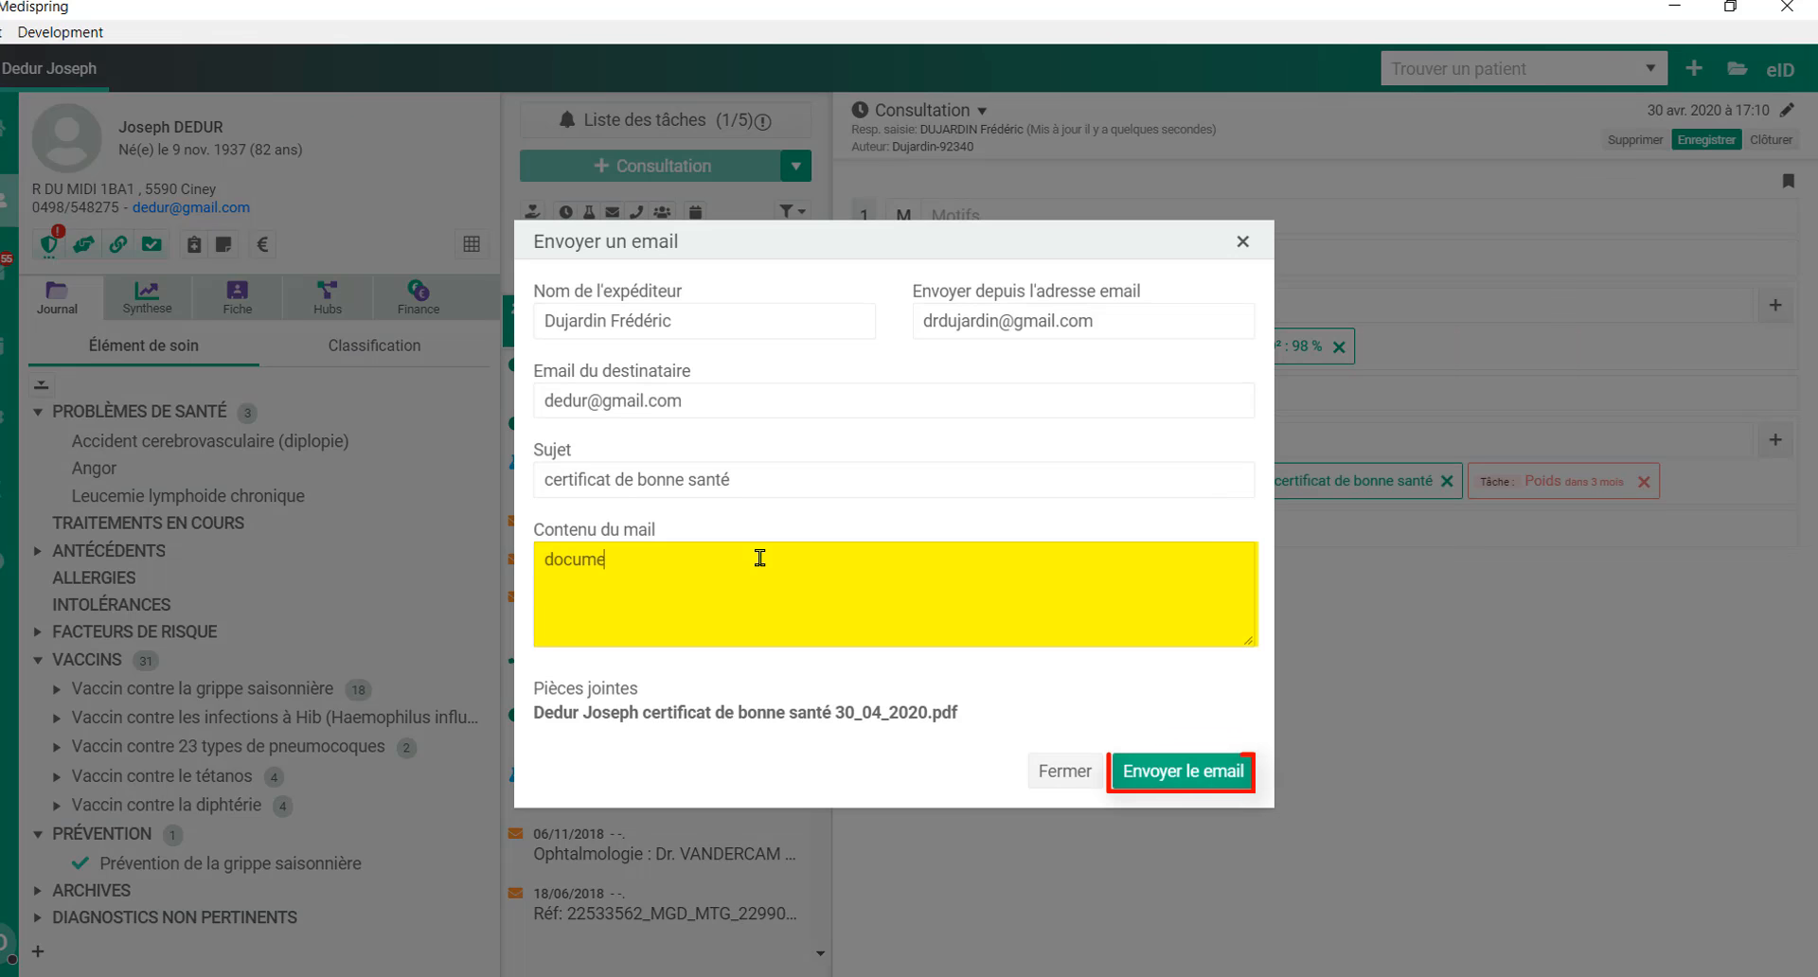
click(1206, 788)
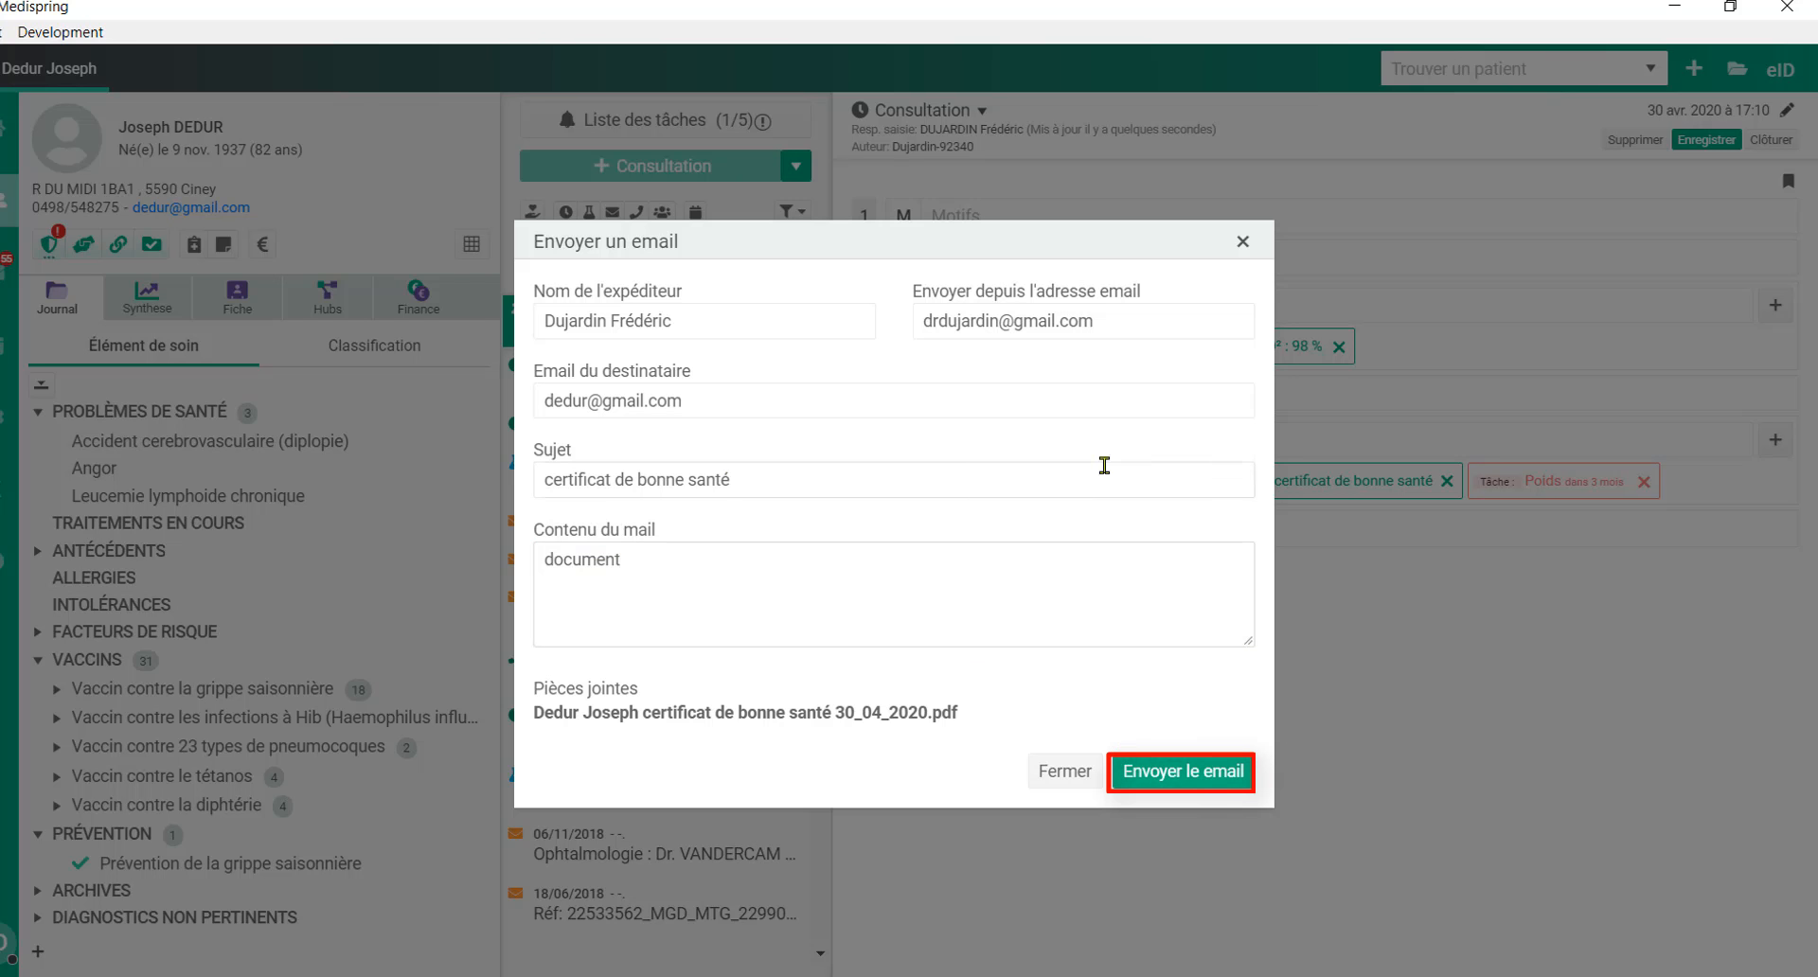
Create a "courier au médecin traitant" document from the action plan and send it to the HUB
click(1776, 443)
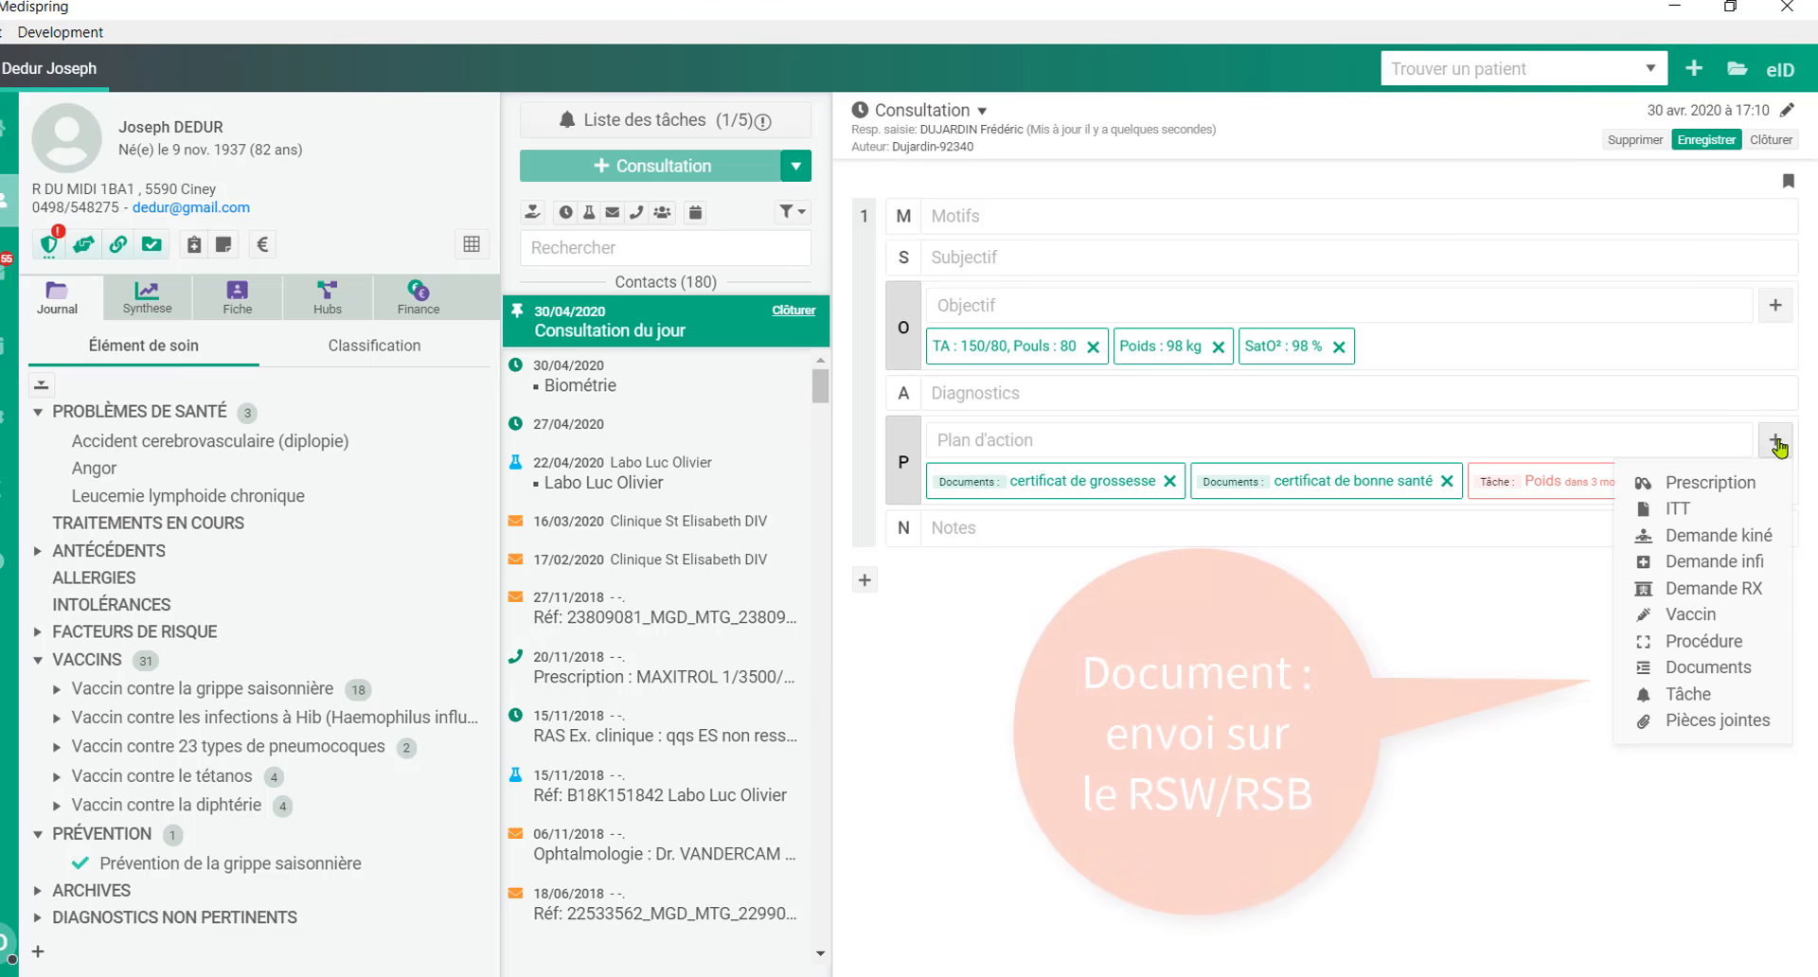
click(1725, 668)
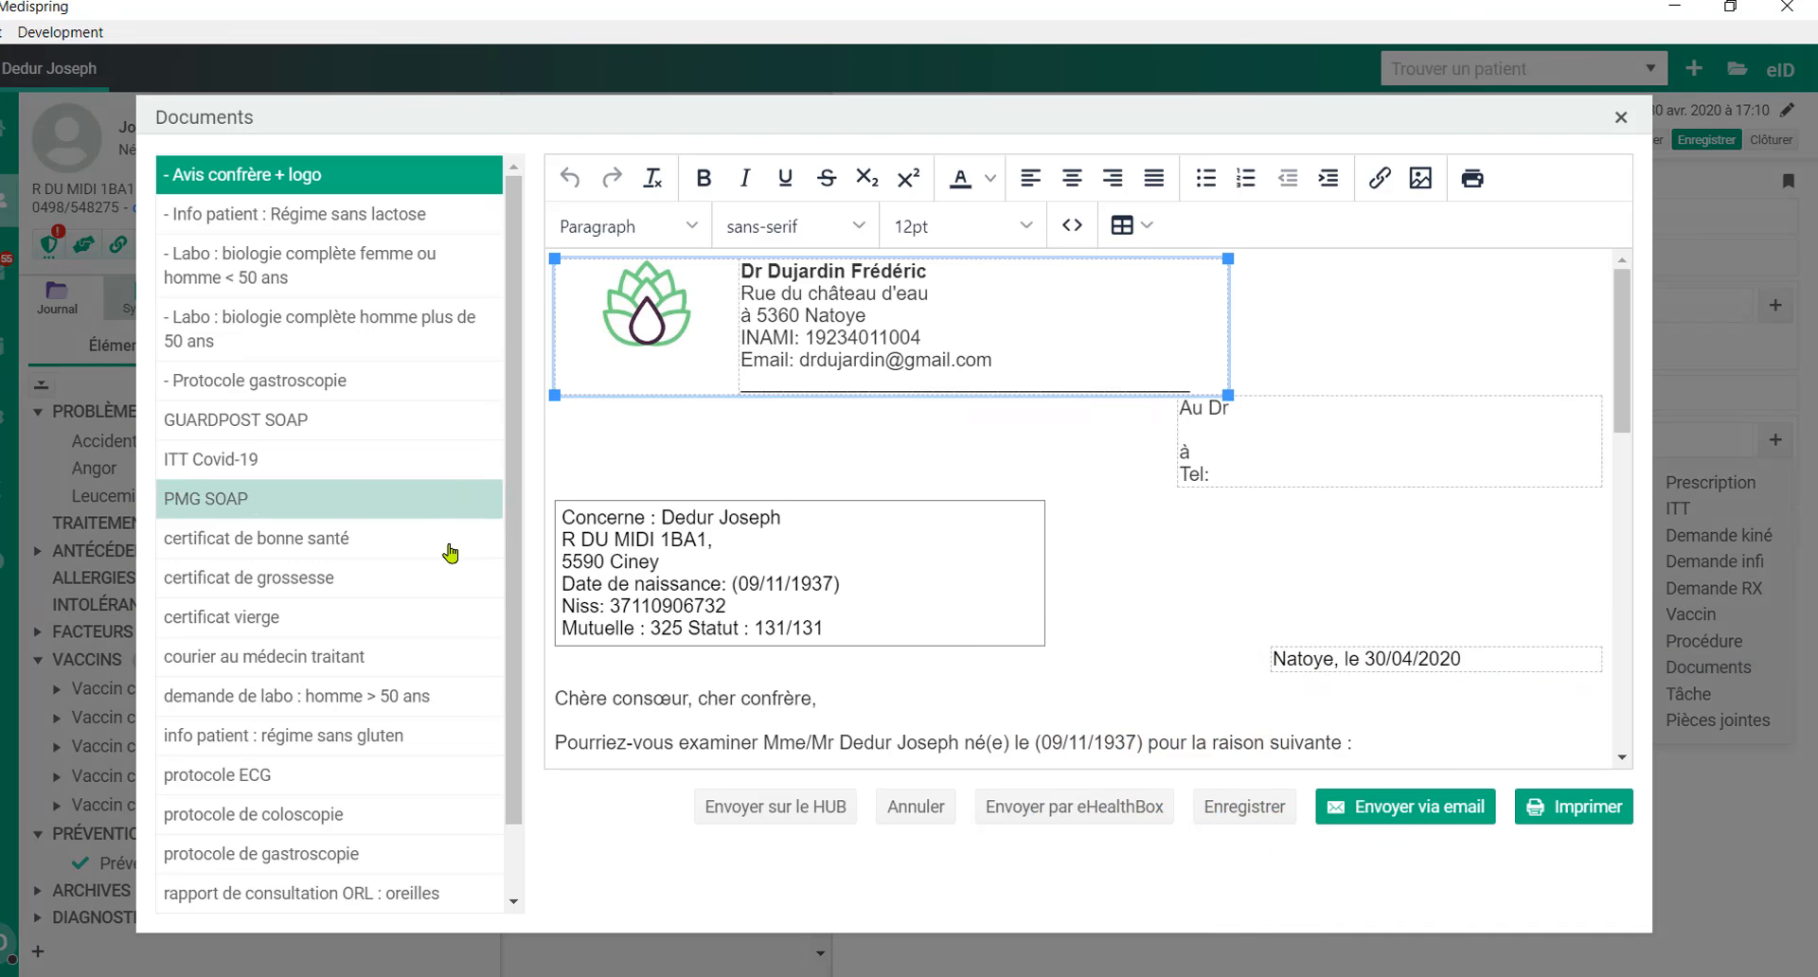
scroll(517, 471, down, 1)
scroll(517, 472, down, 2)
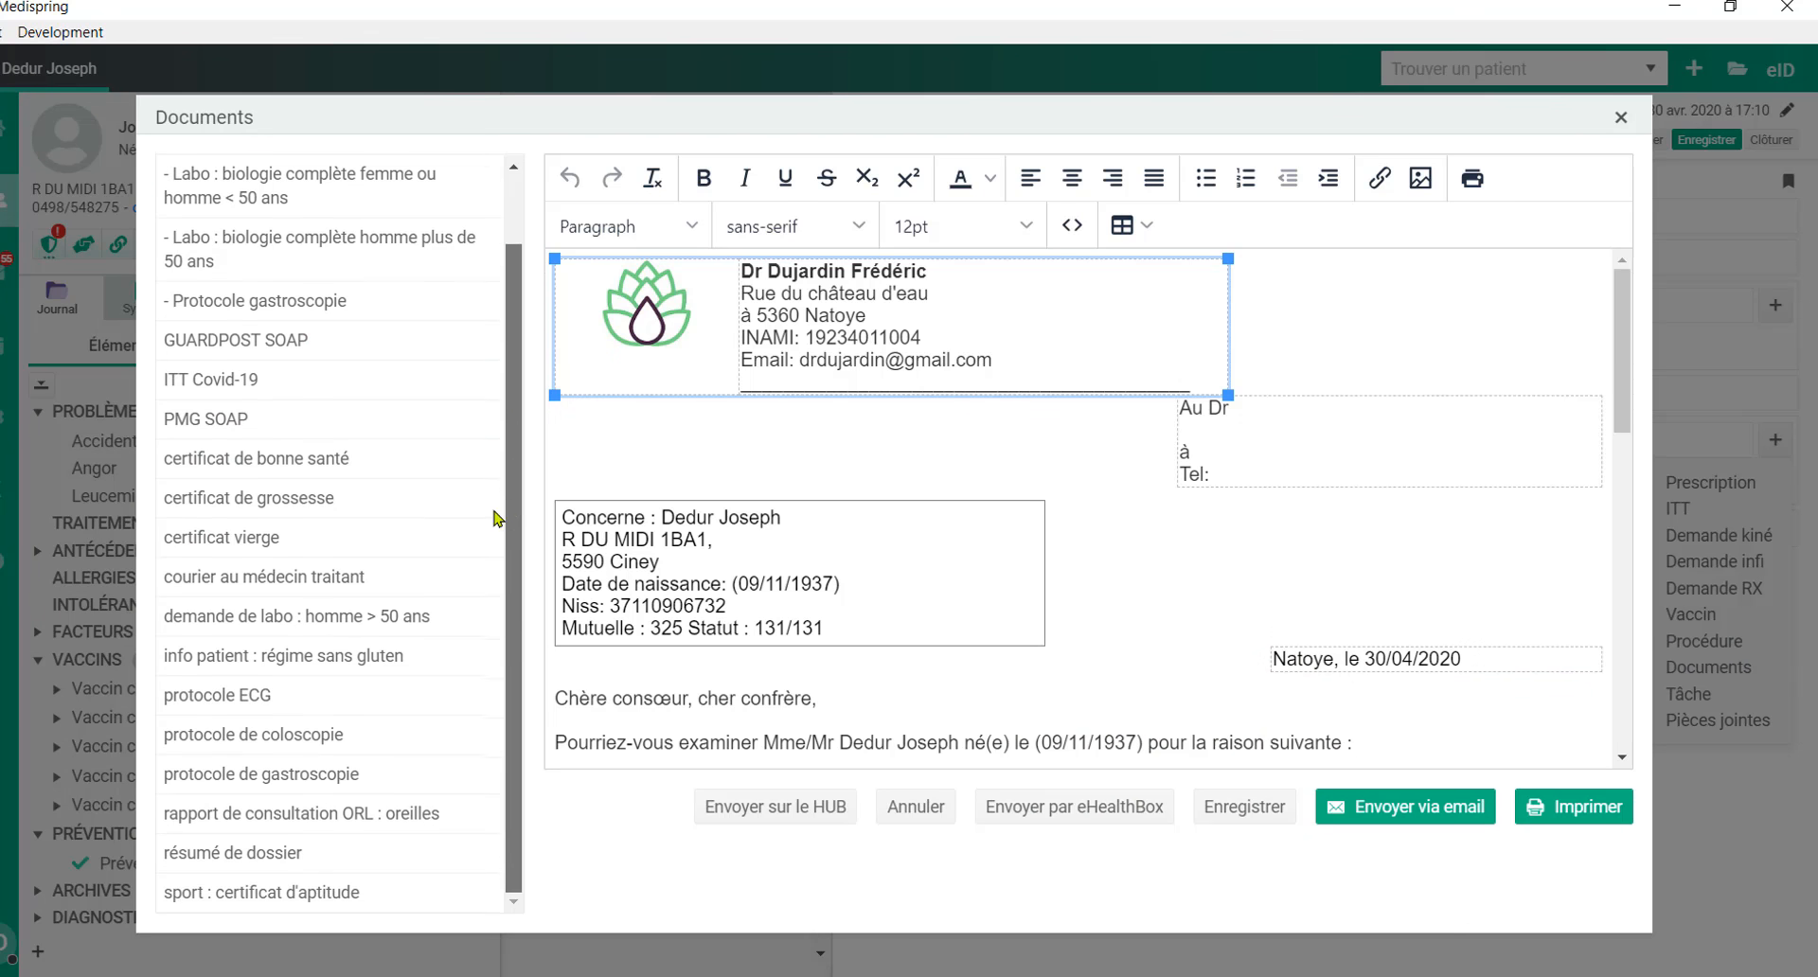
click(227, 578)
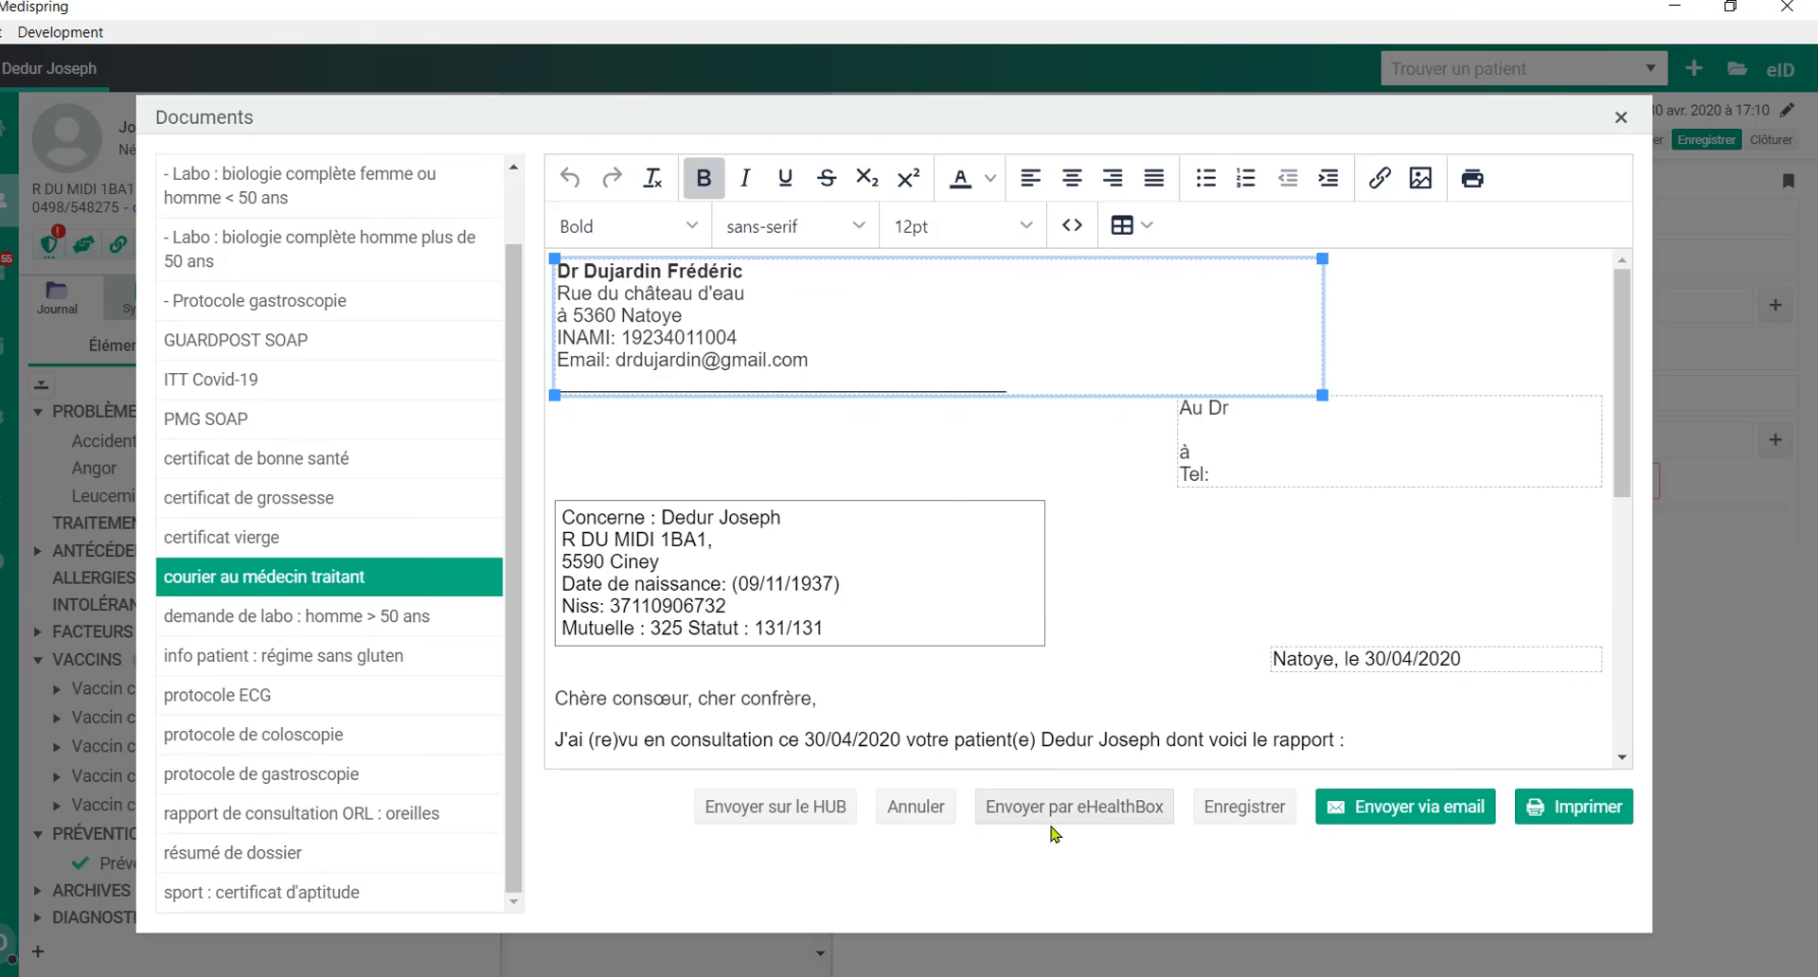
click(791, 820)
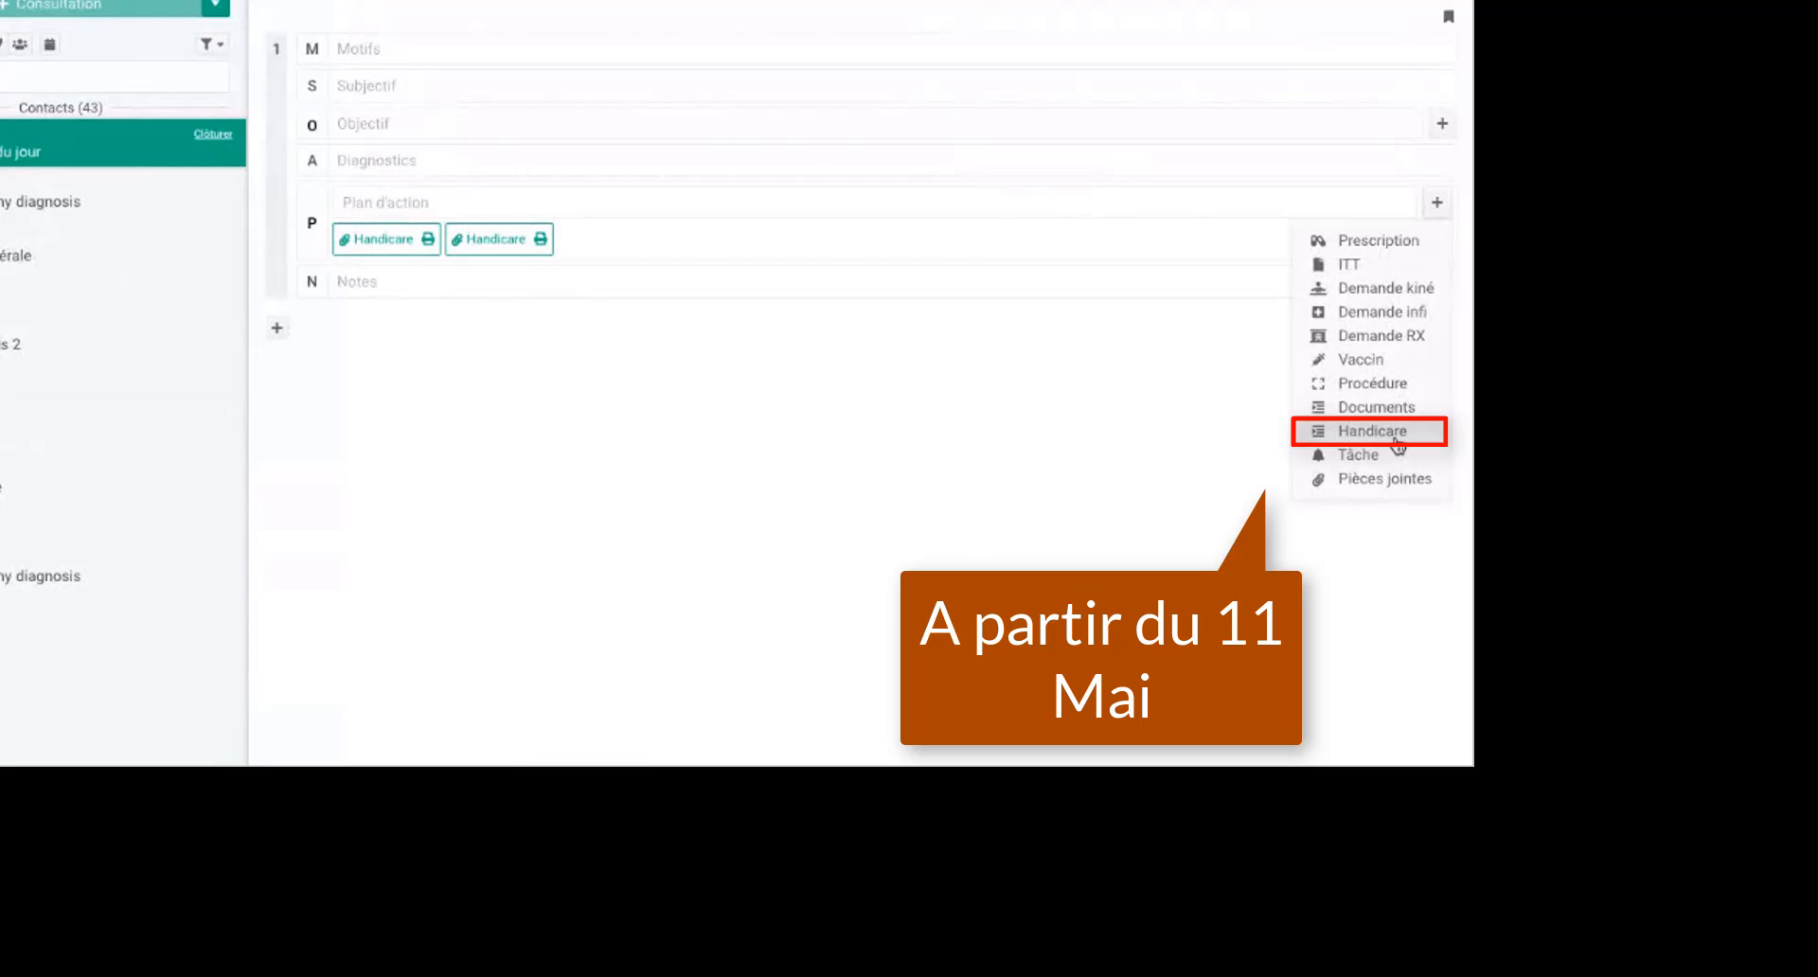
Start a Handicare entry from the consultation's action plan
click(1397, 437)
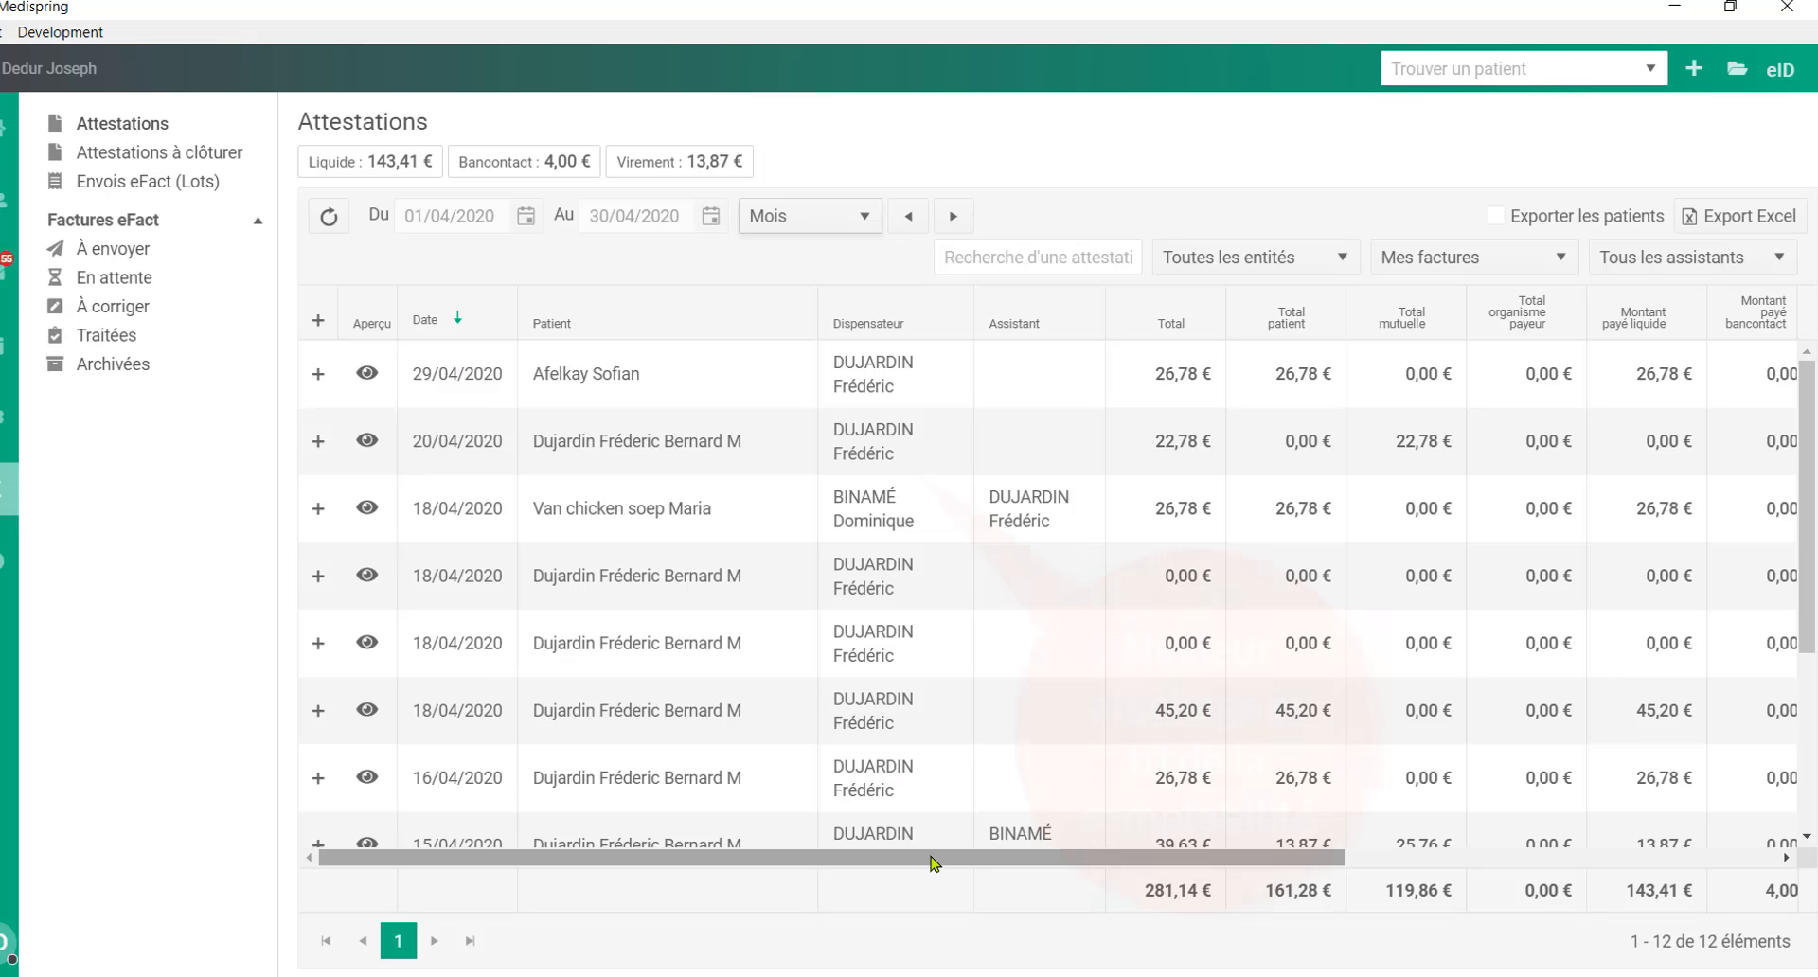
Examine the columns of the attestations list for 01/04/2020 to 30/04/2020, including the assistant column
drag(535, 864, 479, 864)
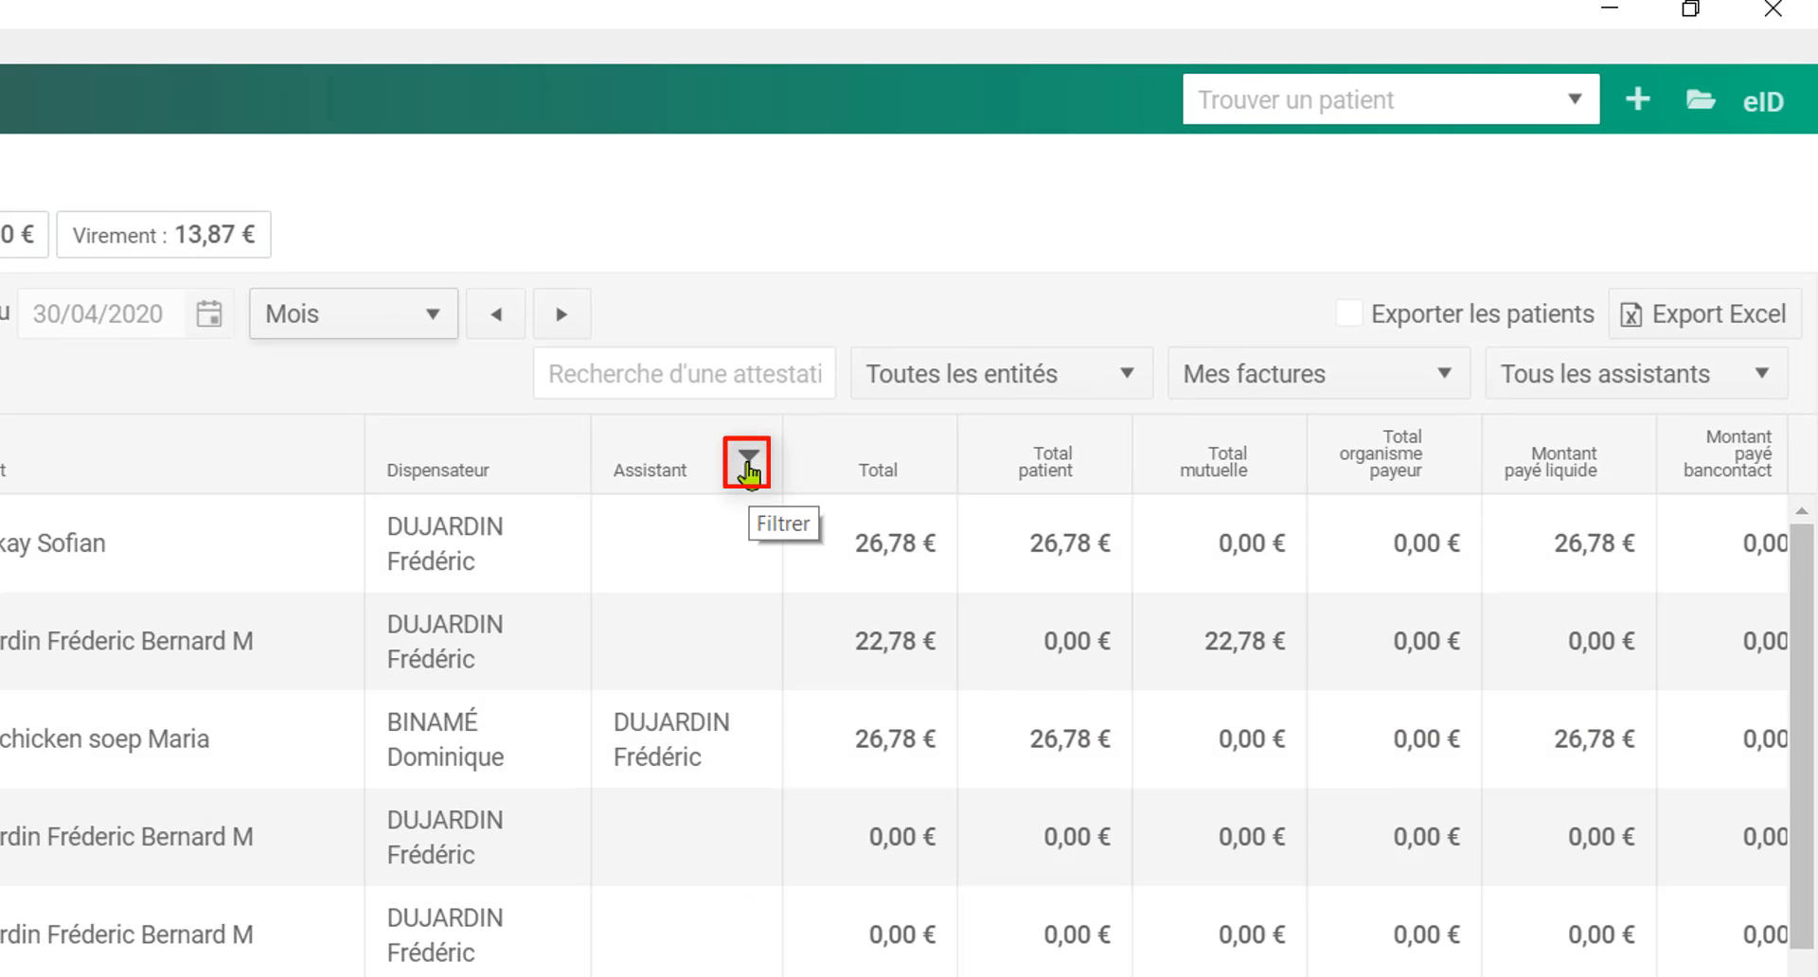
Filter the attestations list to rows whose assistant contains the first letters of the assistant's surname
click(748, 464)
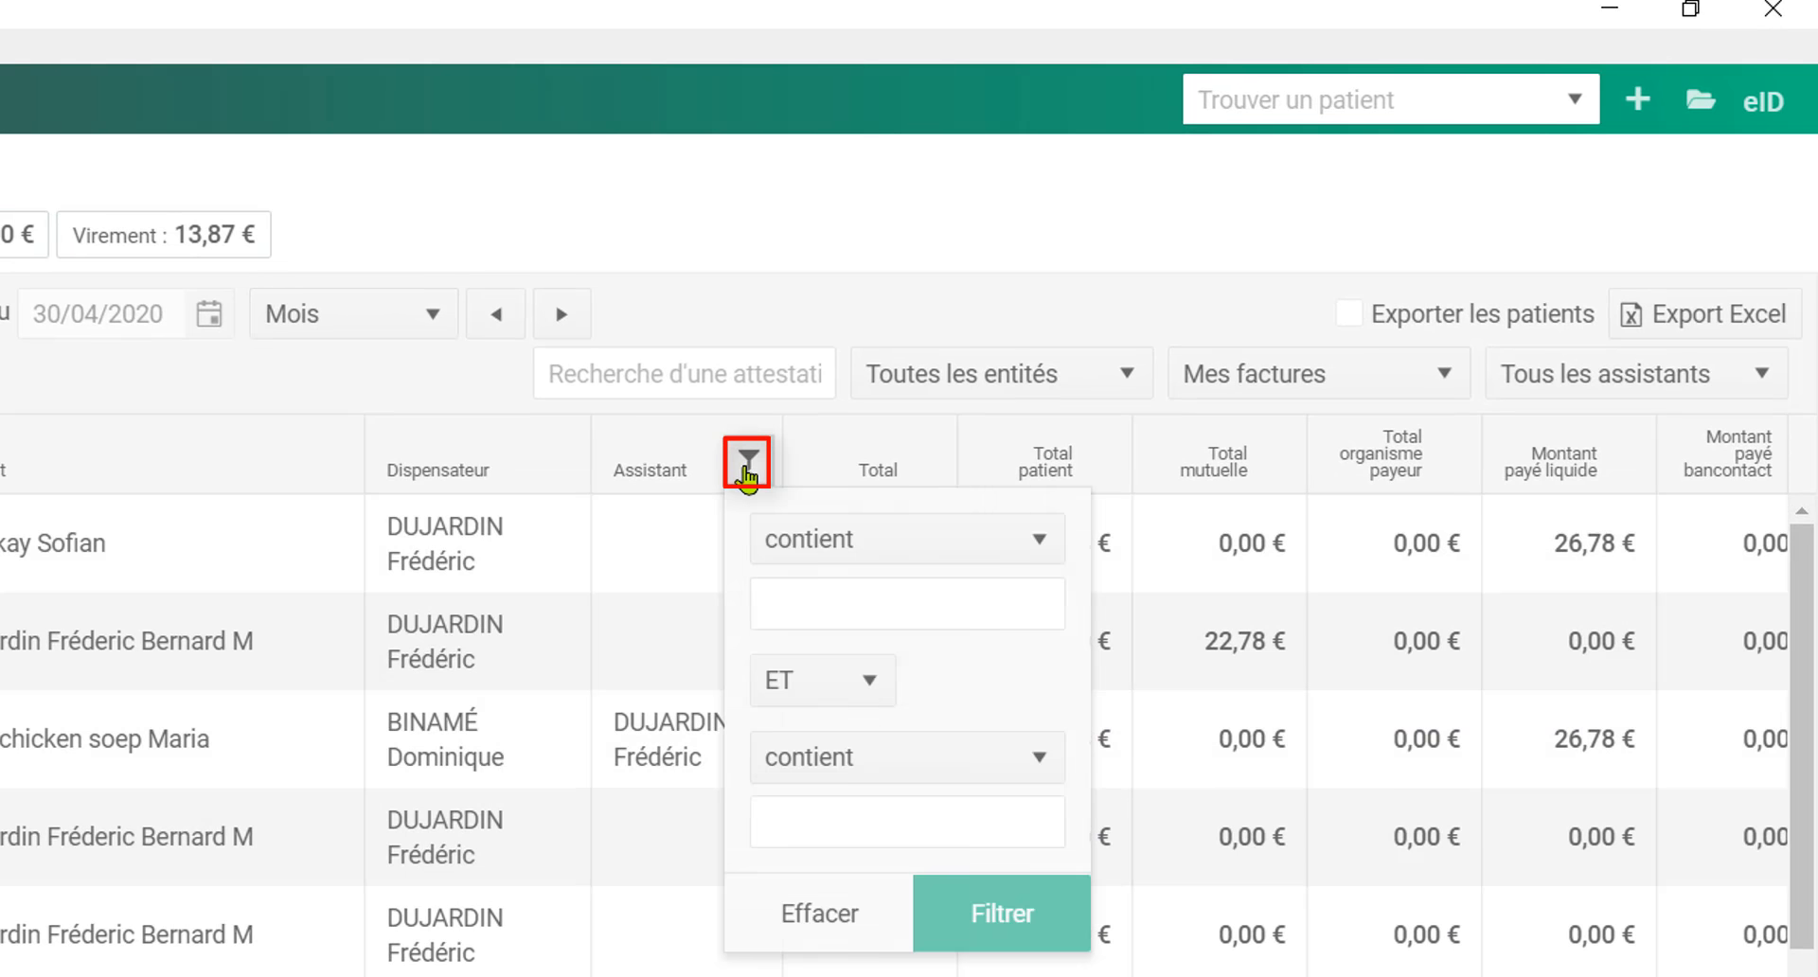
click(900, 602)
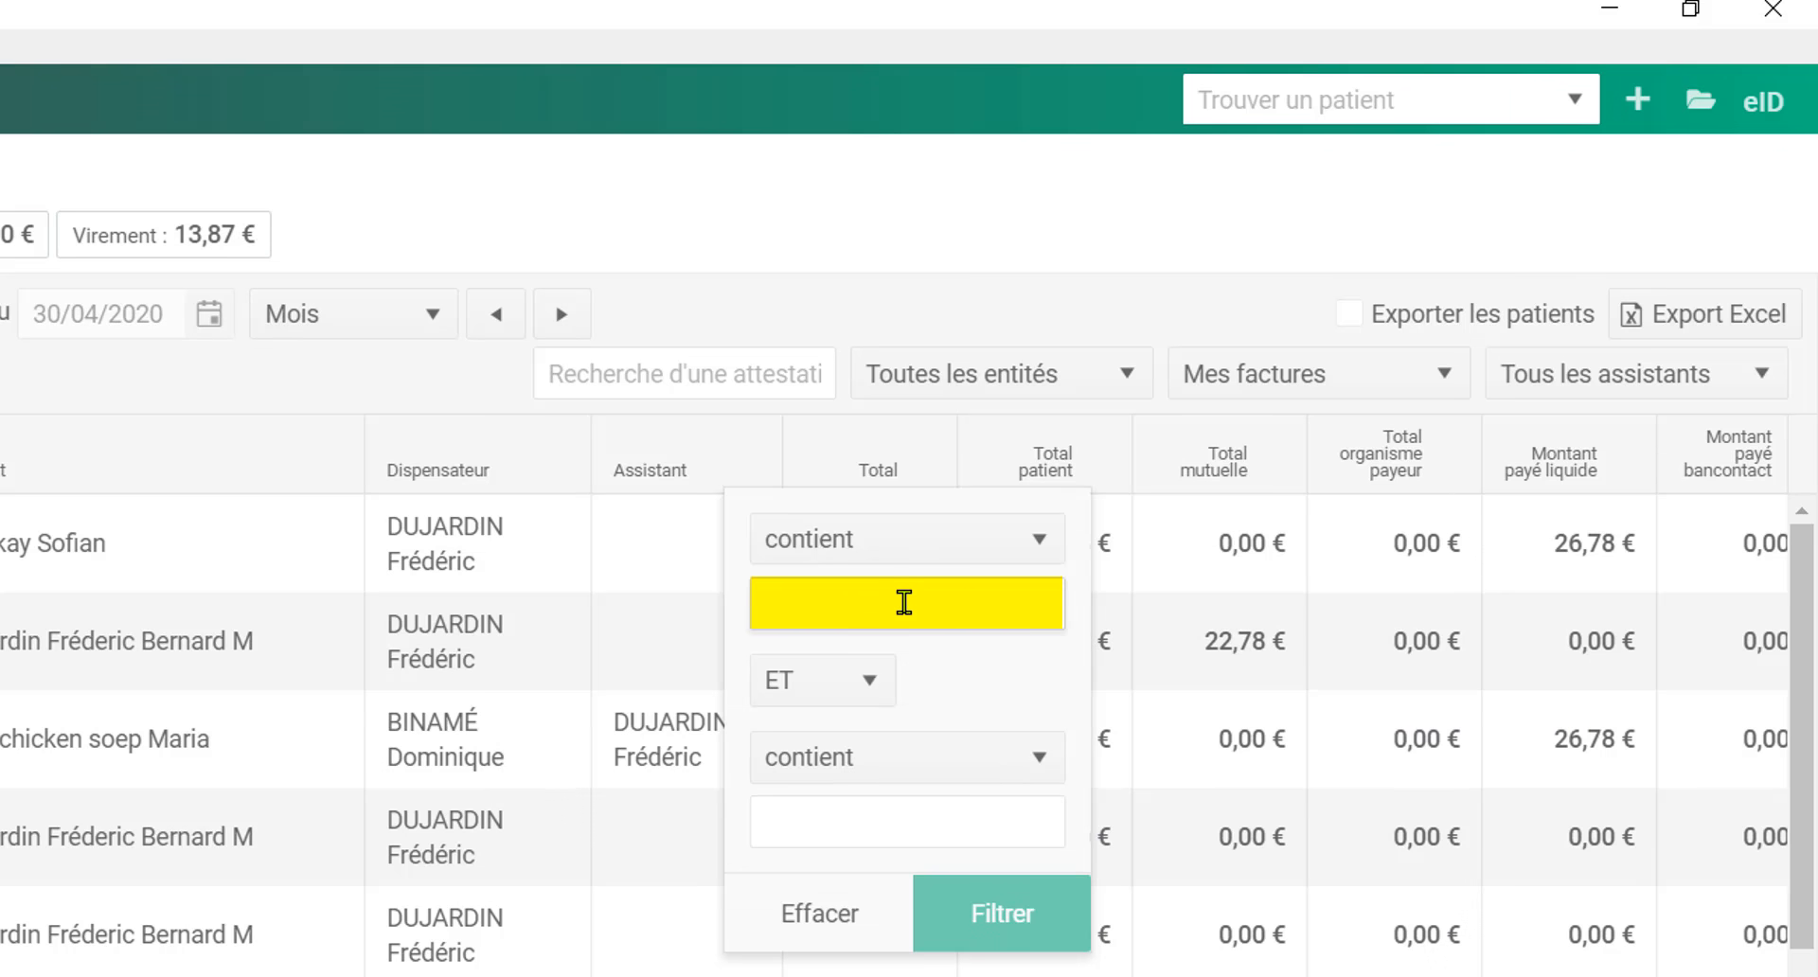
text(bina)
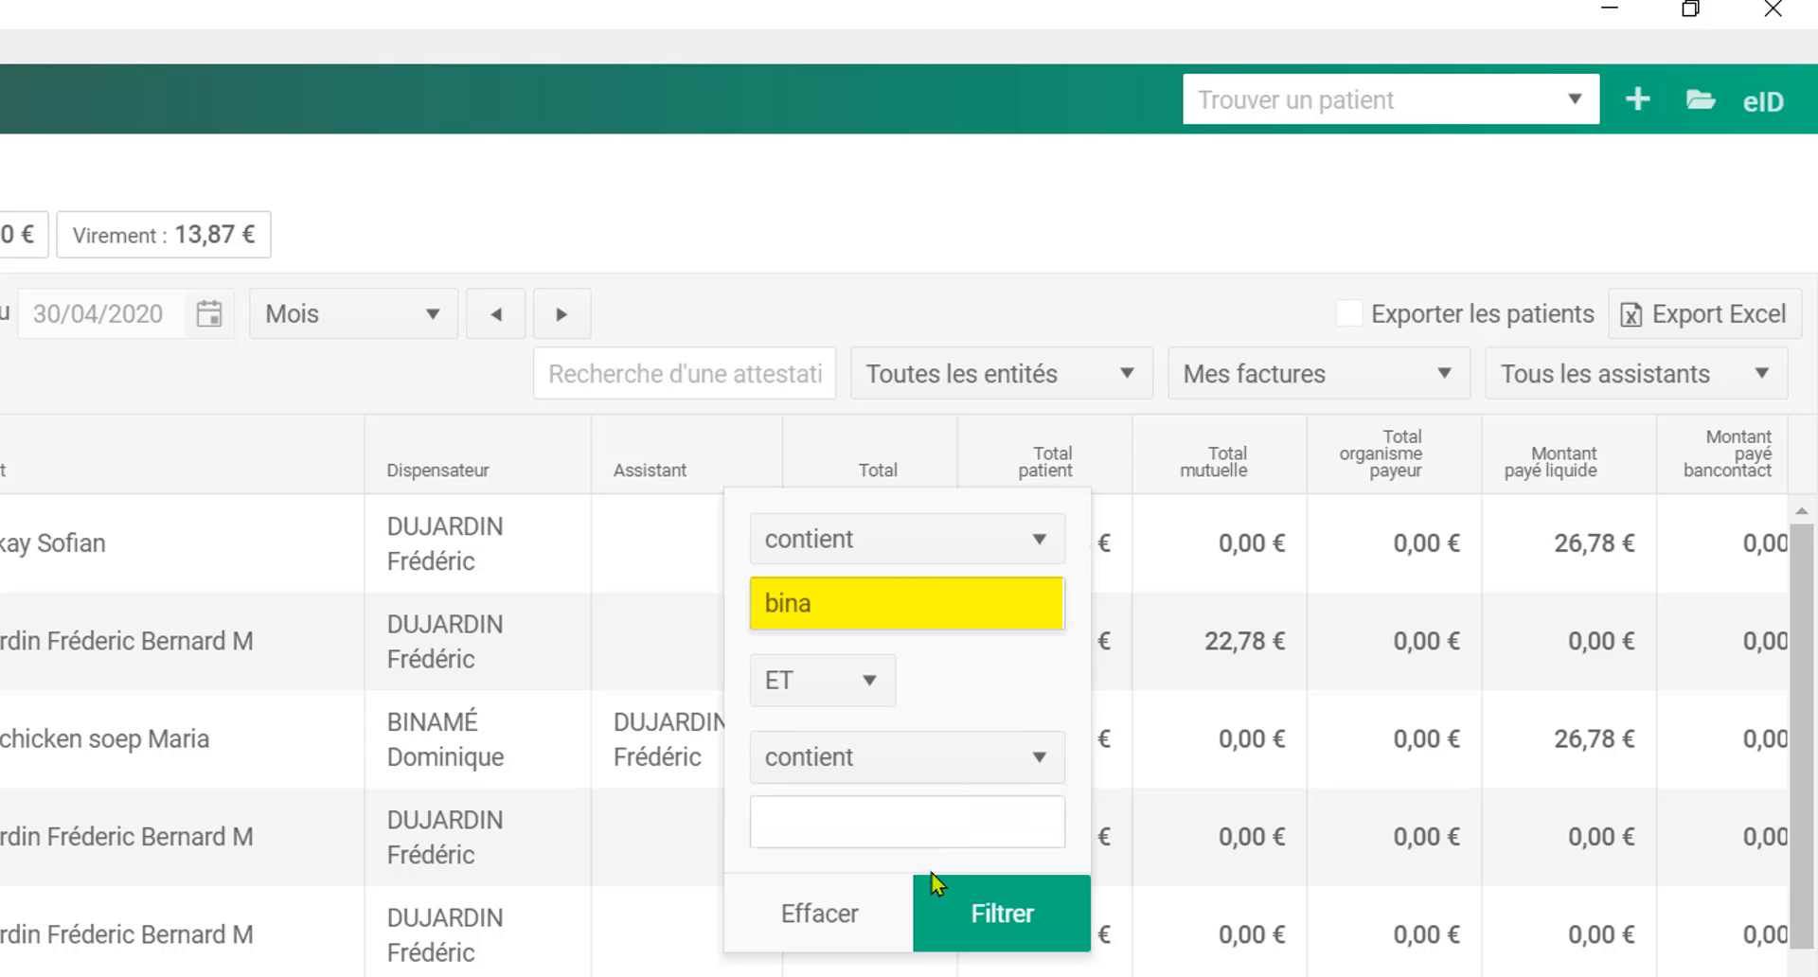
click(1023, 932)
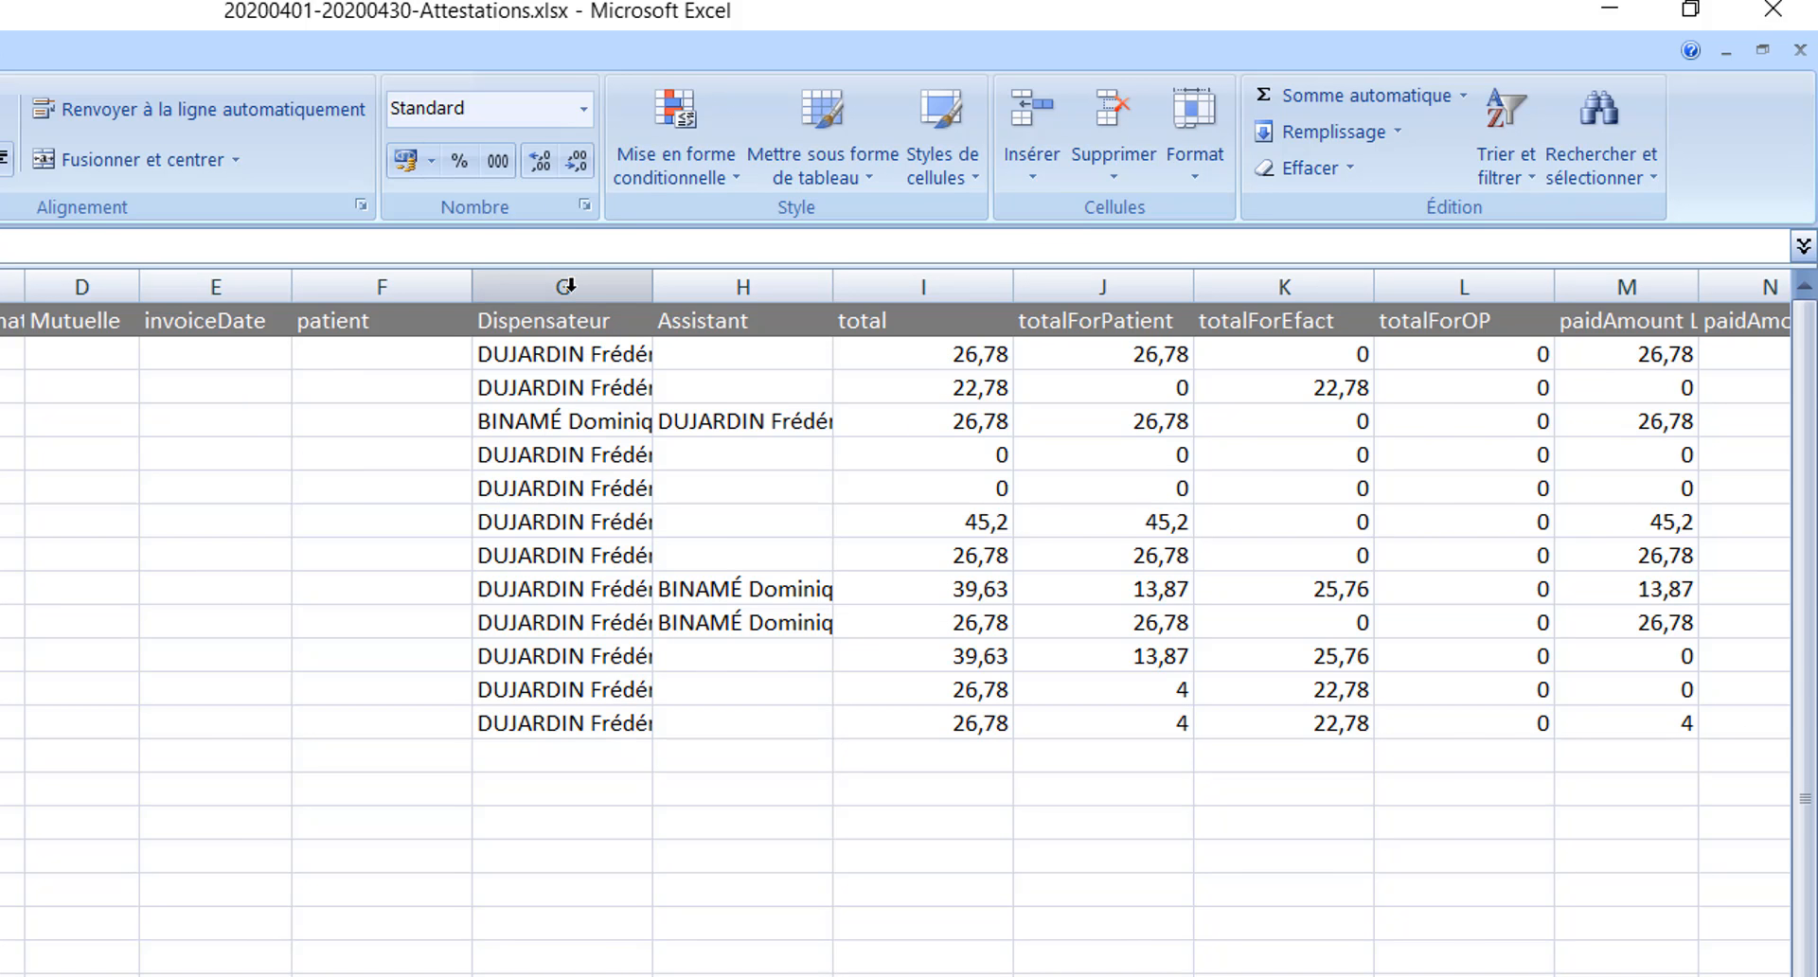
click(579, 277)
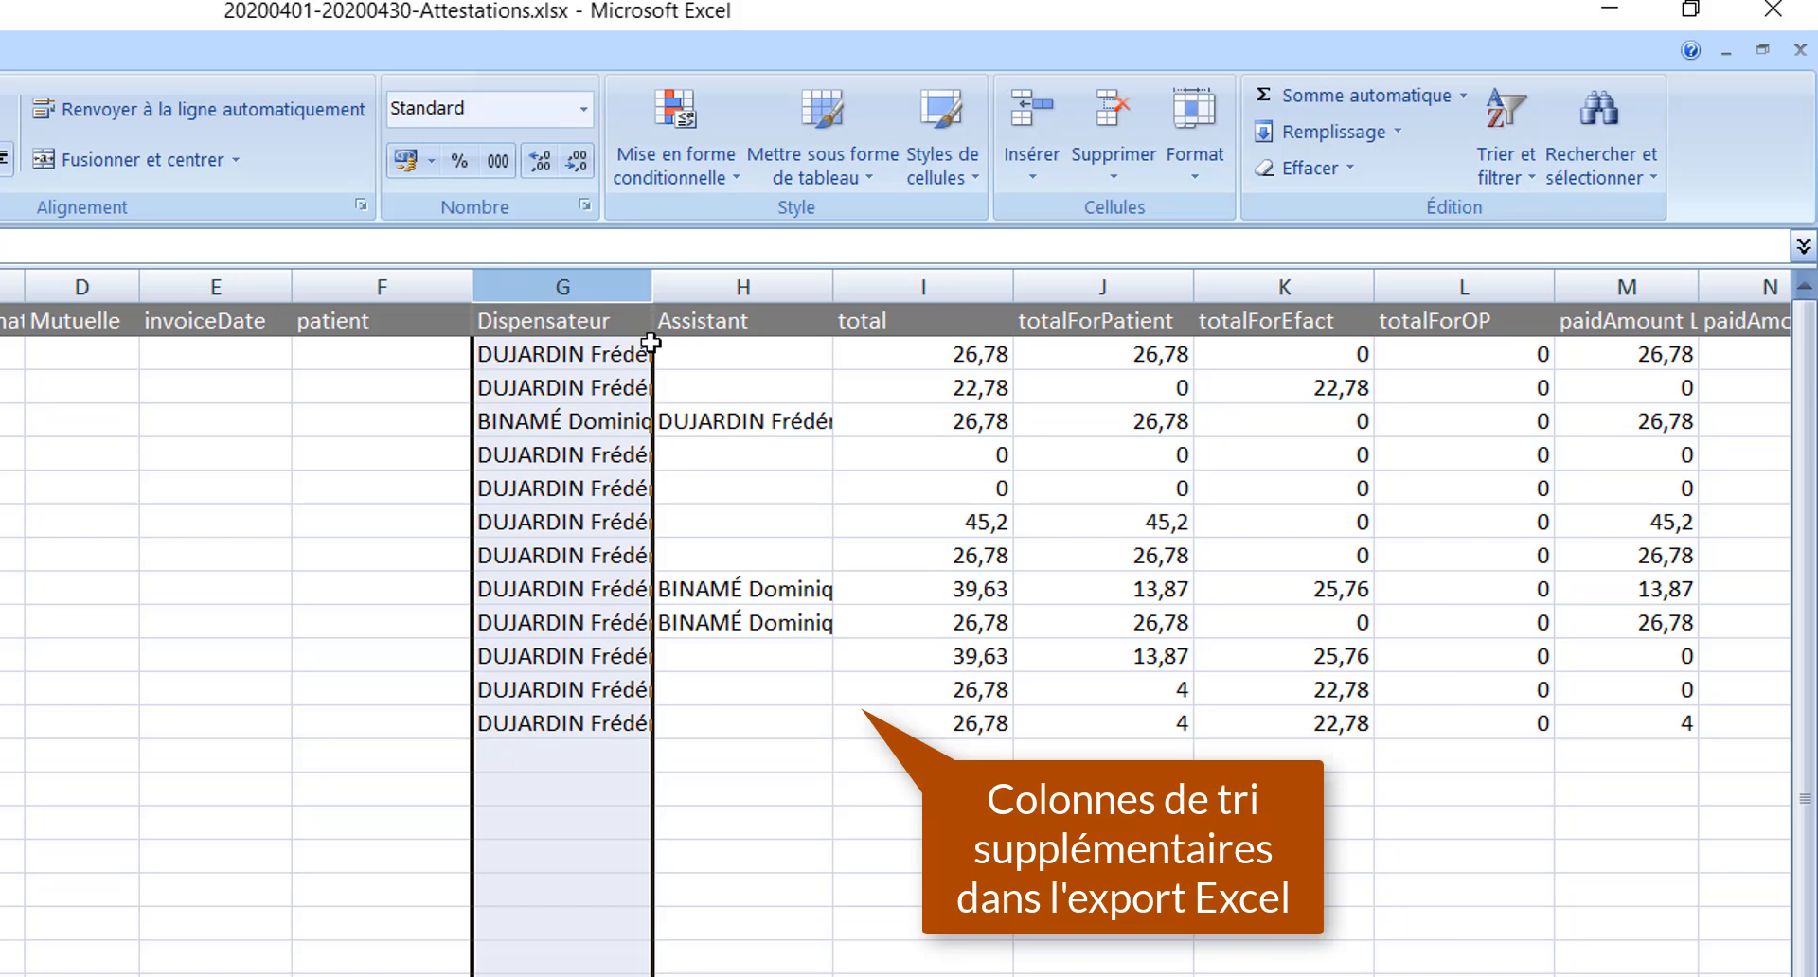
click(718, 281)
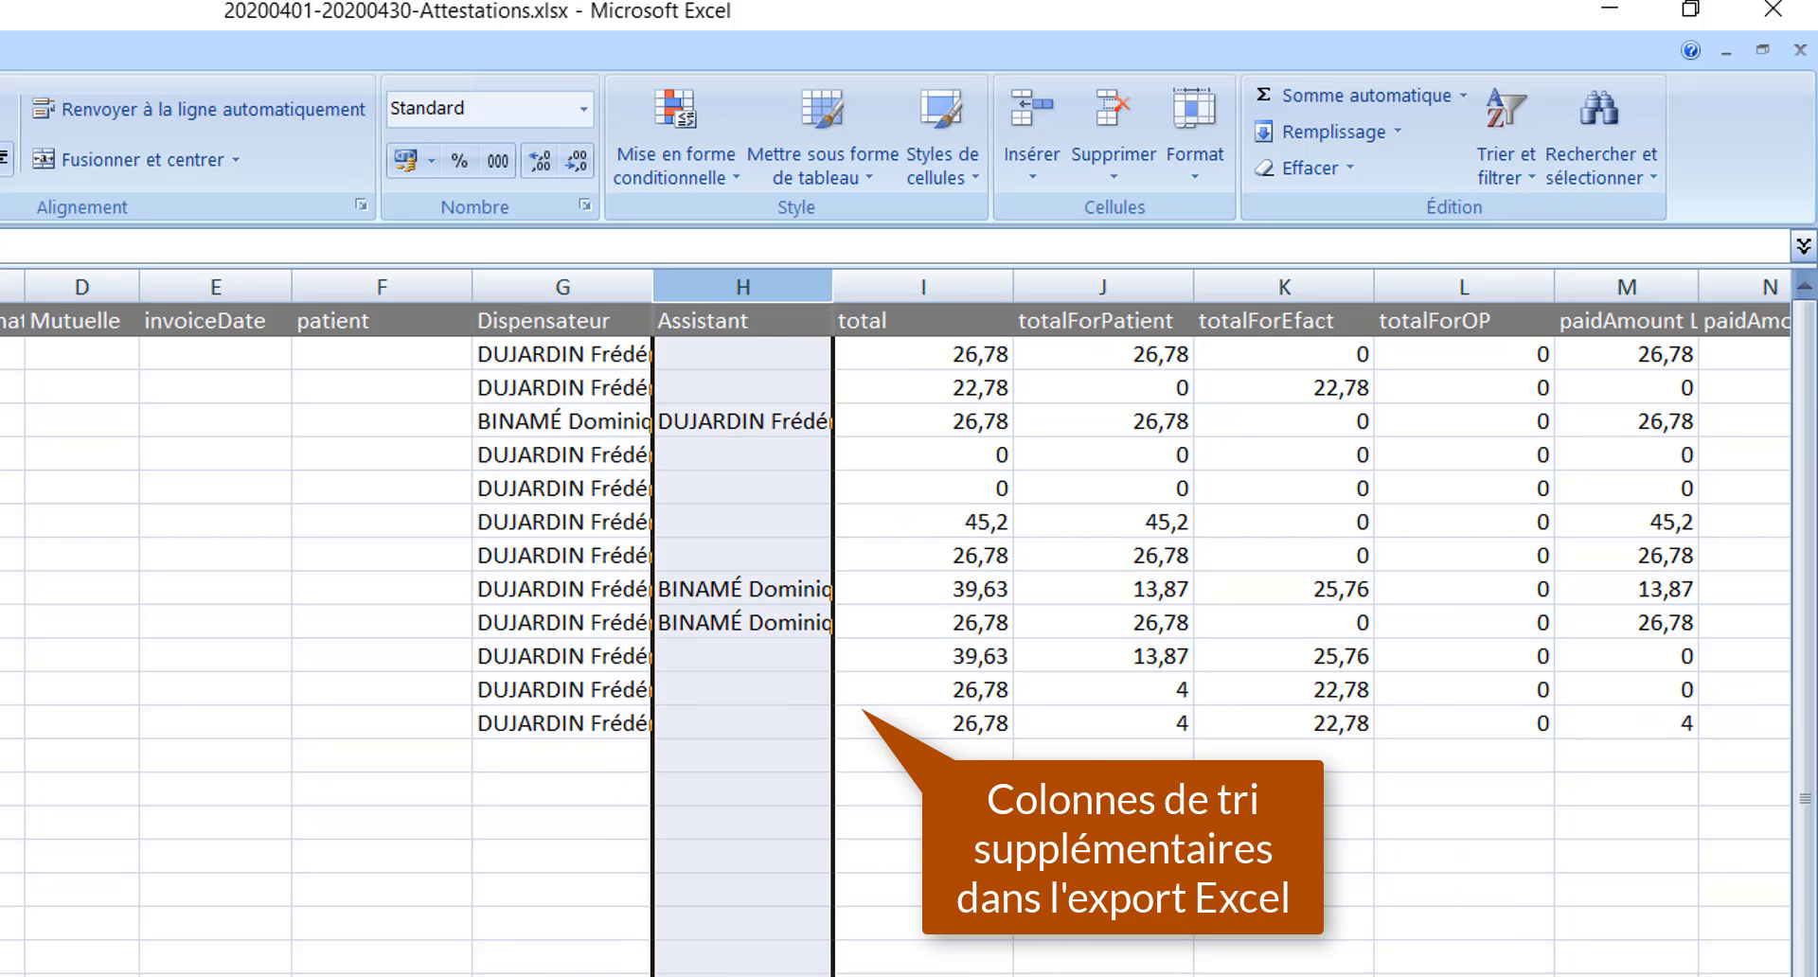
scroll(895, 615, right, 5)
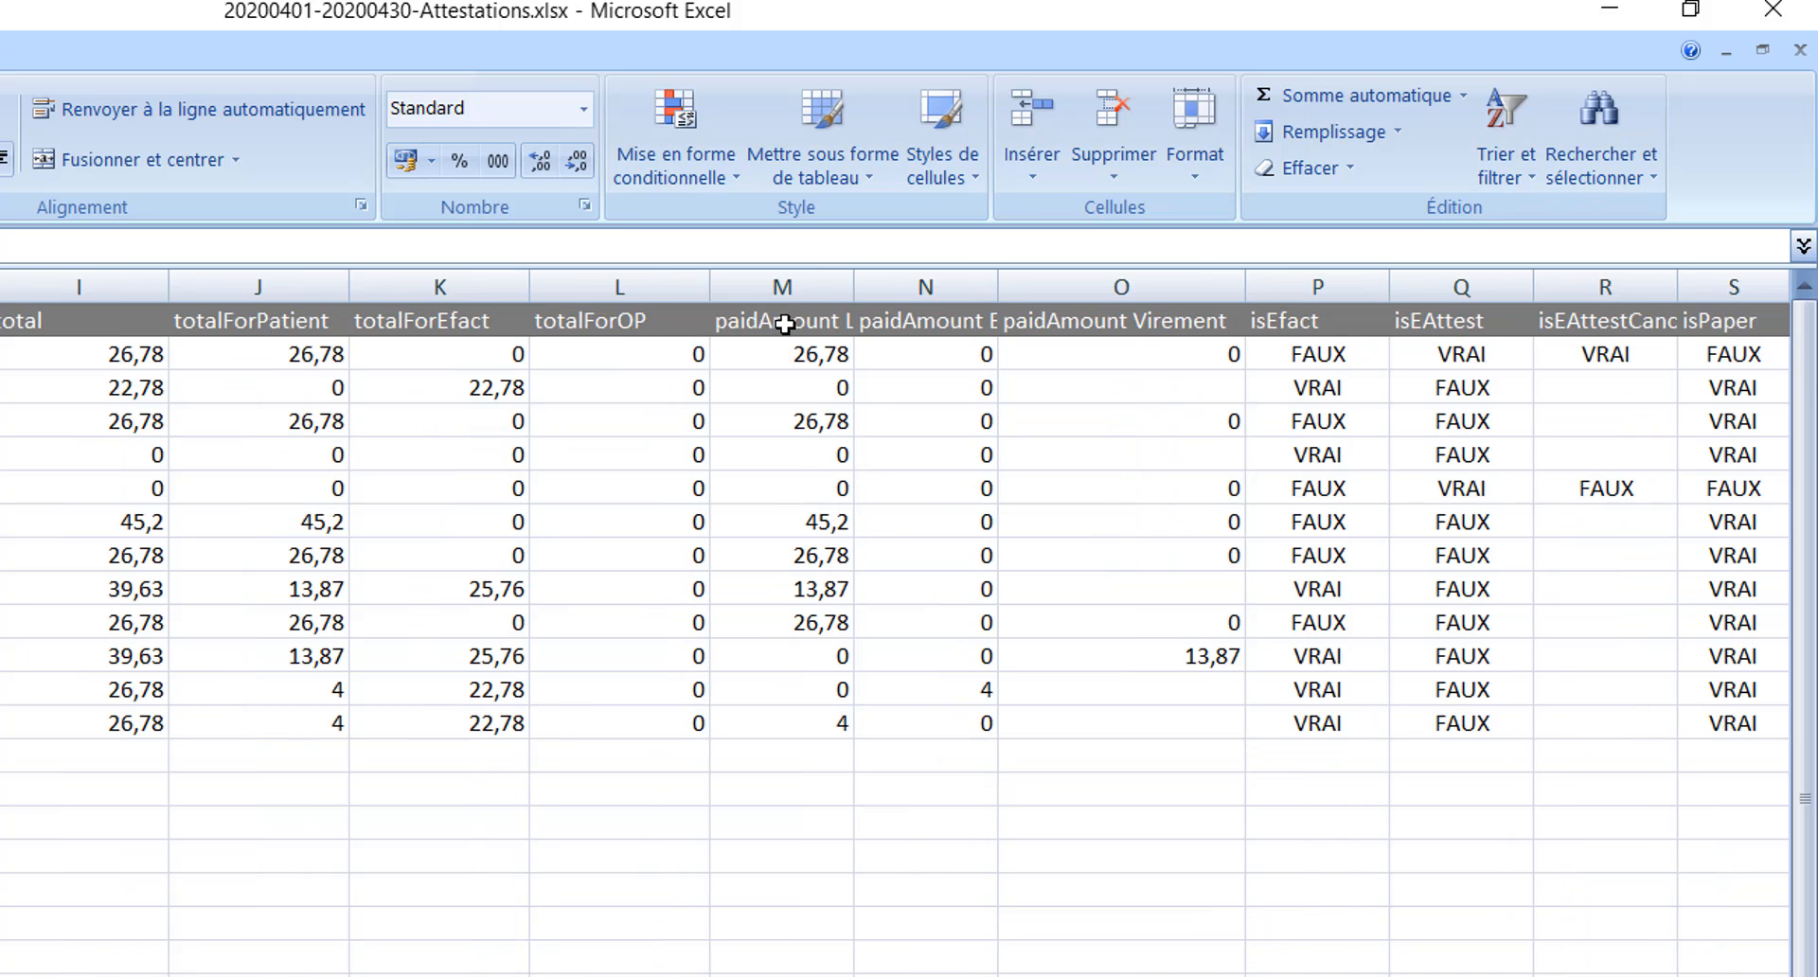
click(786, 276)
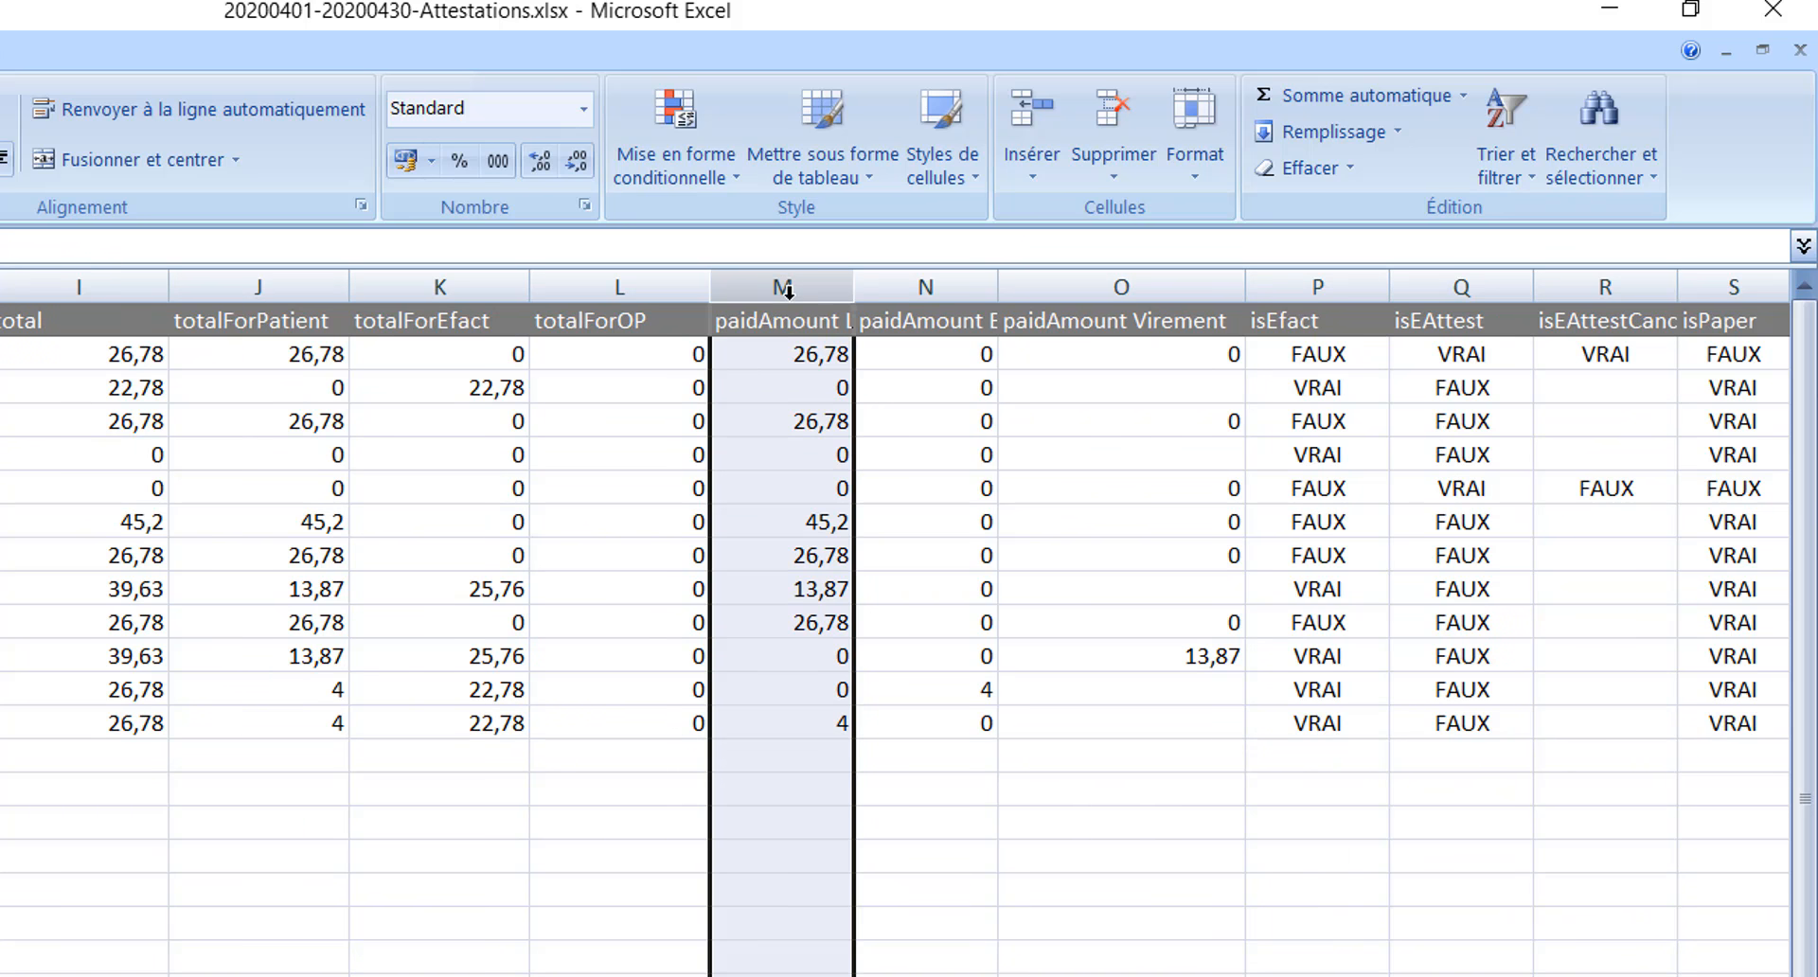
click(926, 286)
click(1144, 285)
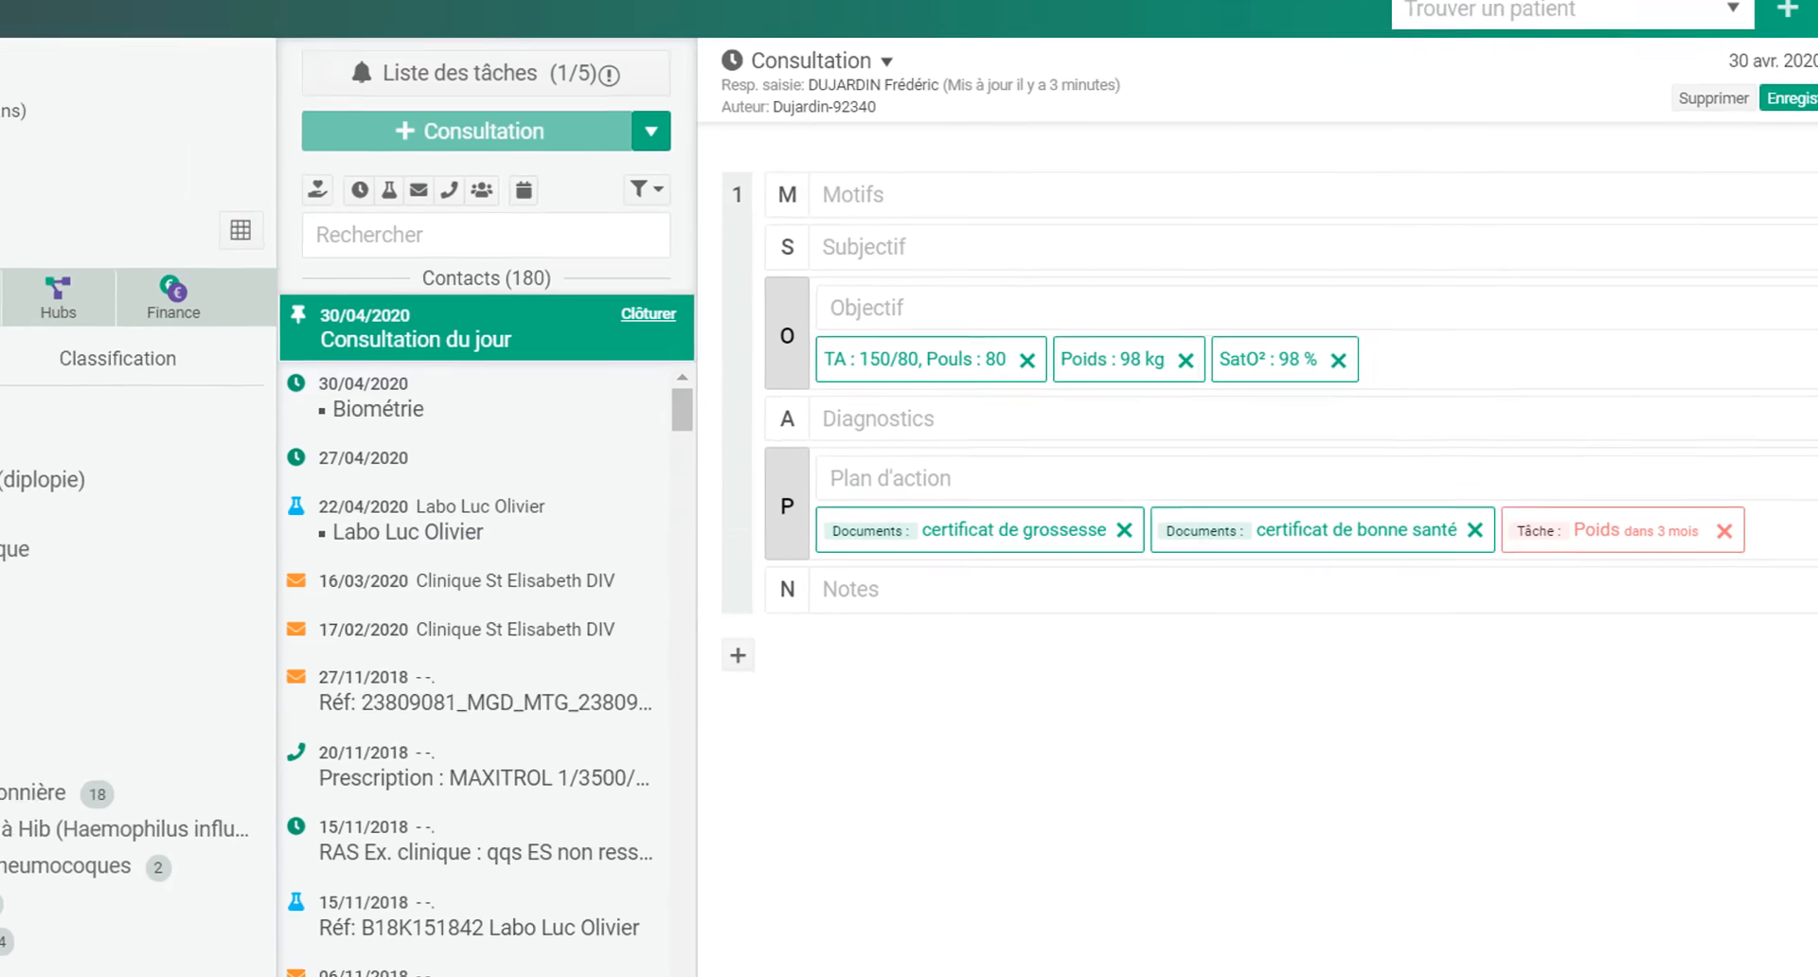
Start an attestation from the patient's record with technical act code 475075, no supplement, and continue to its next stage
click(172, 175)
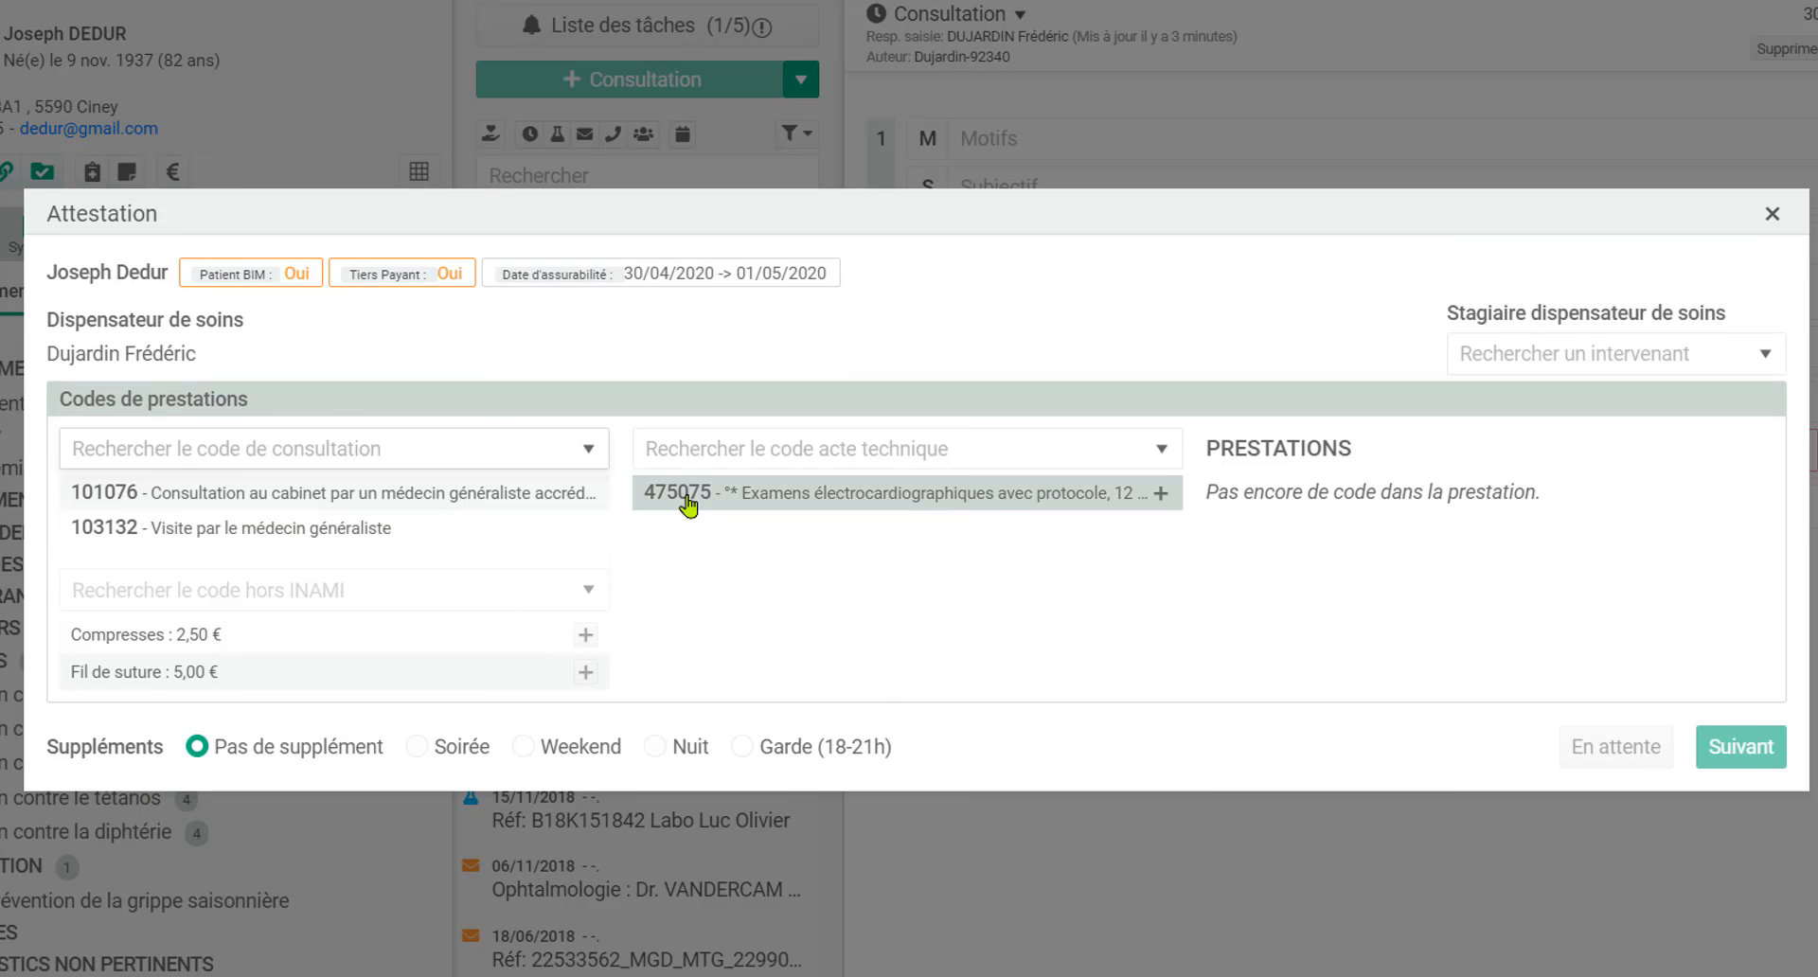
click(687, 501)
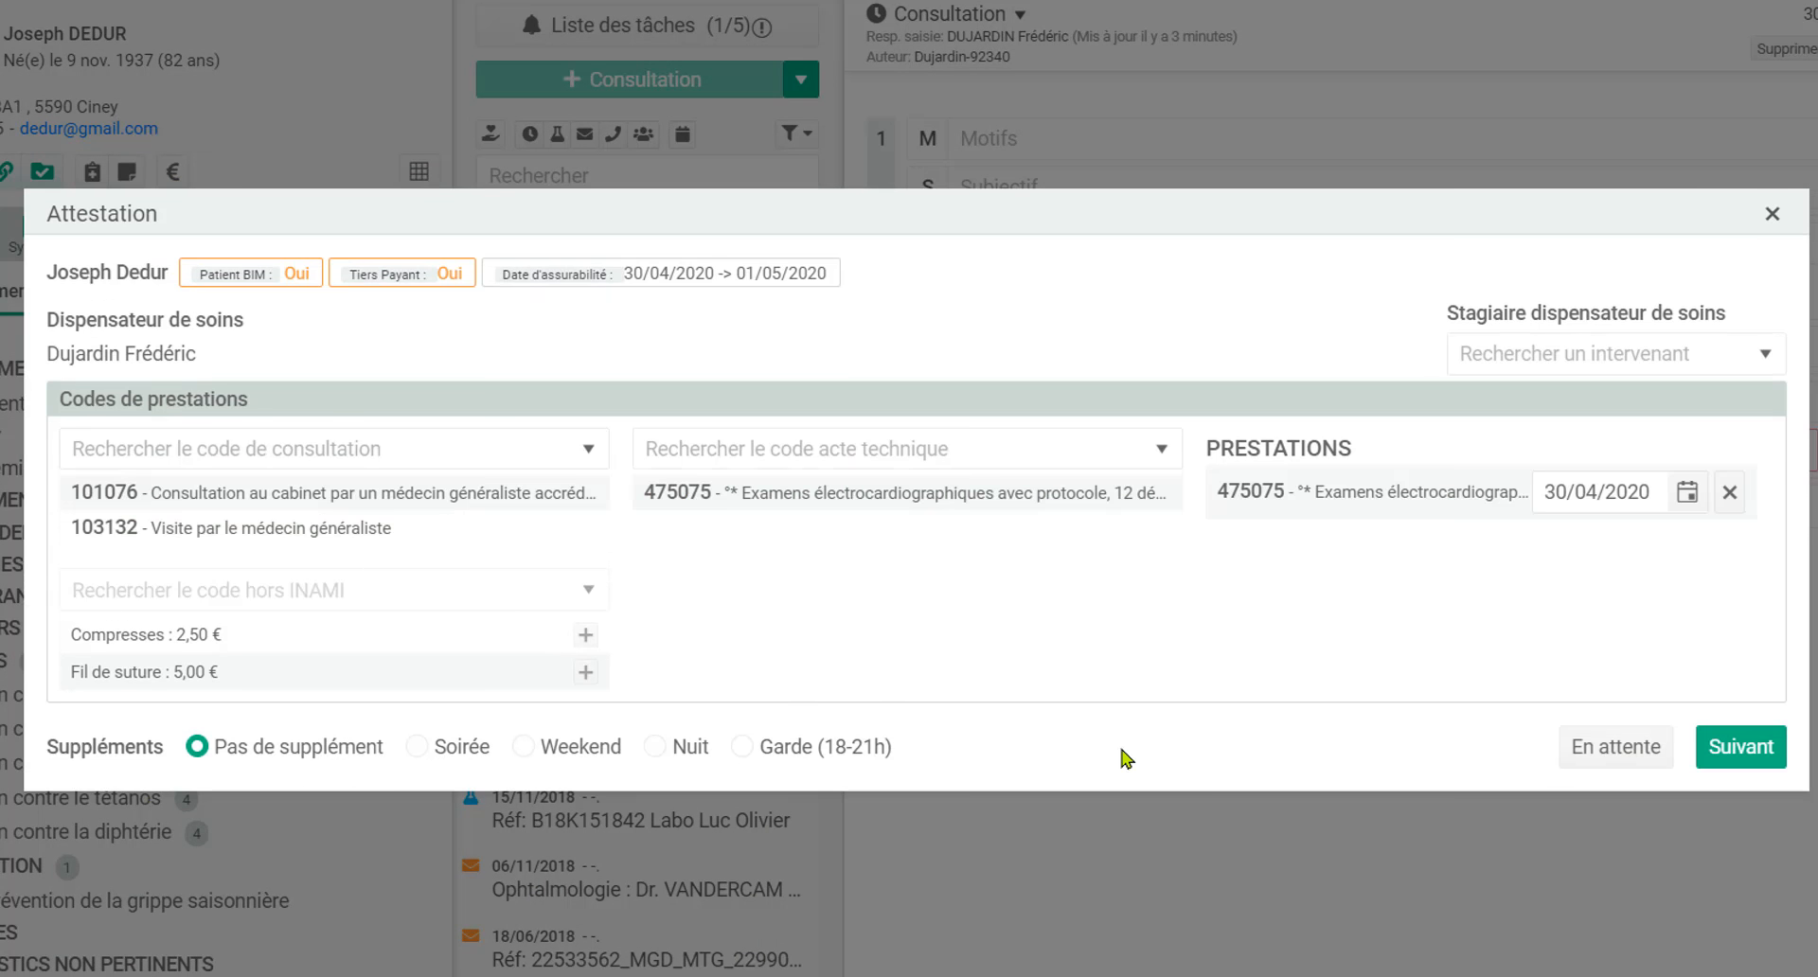
click(1714, 748)
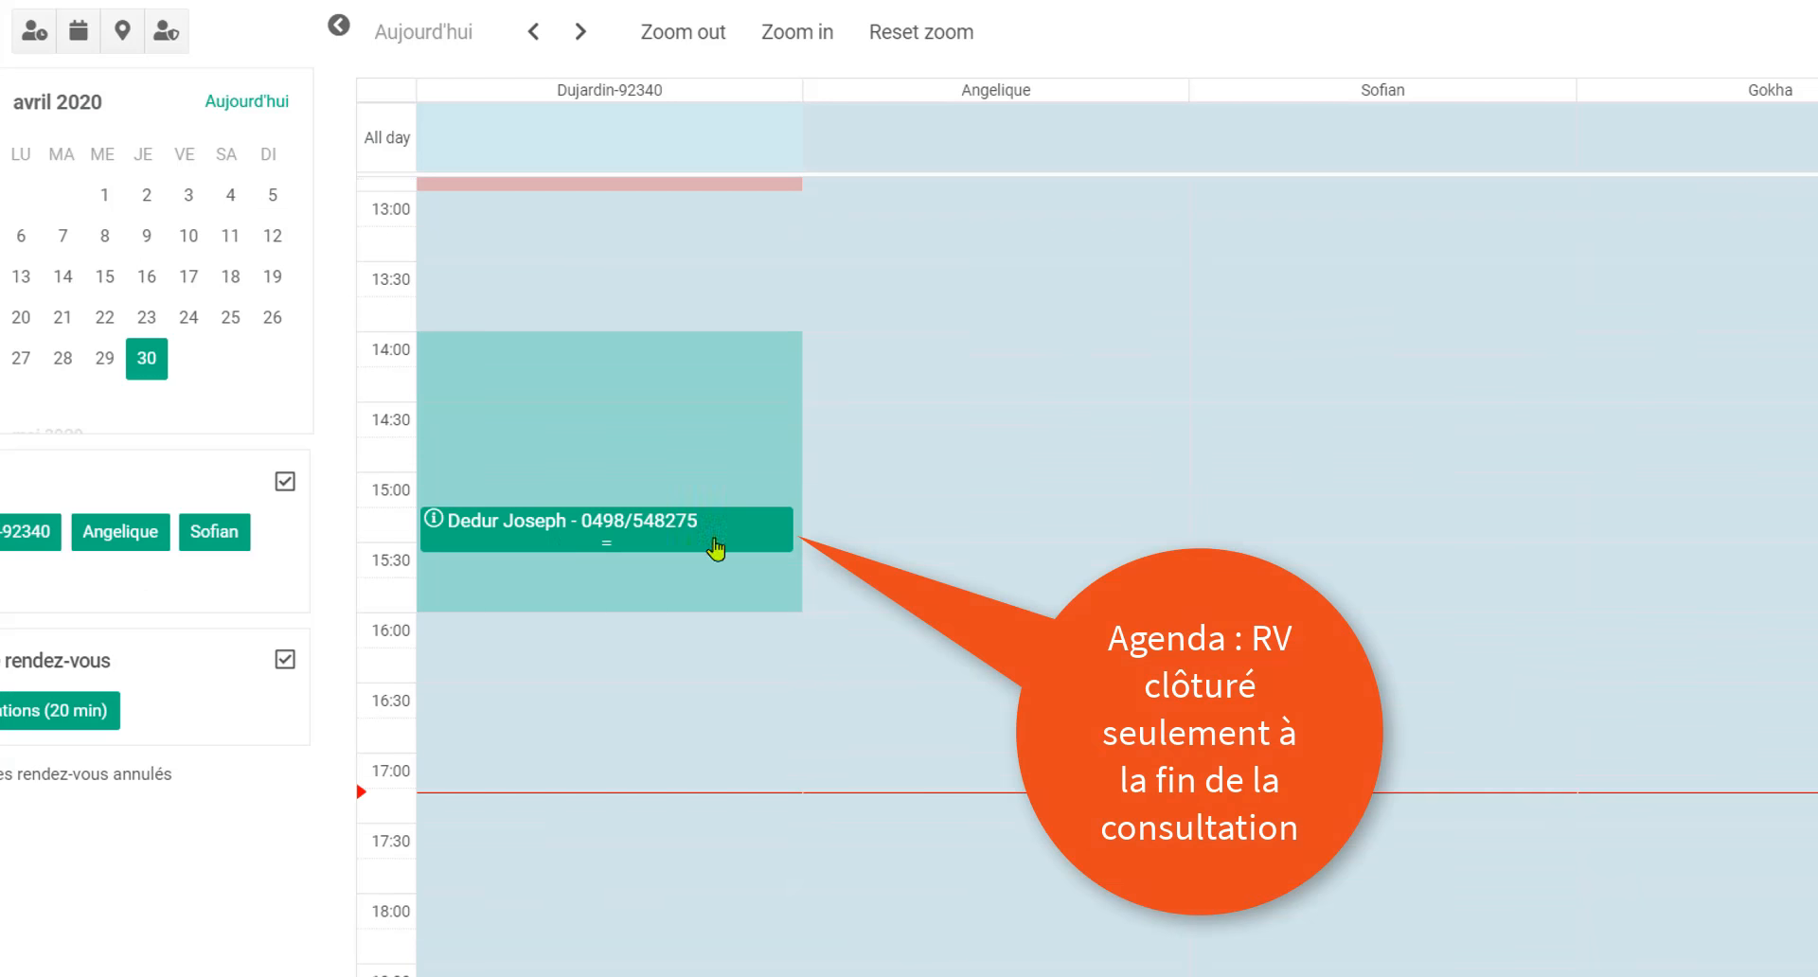
Open the patient's 30 April appointment from the agenda, create a consultation with the objective "dddd" and close it
click(476, 532)
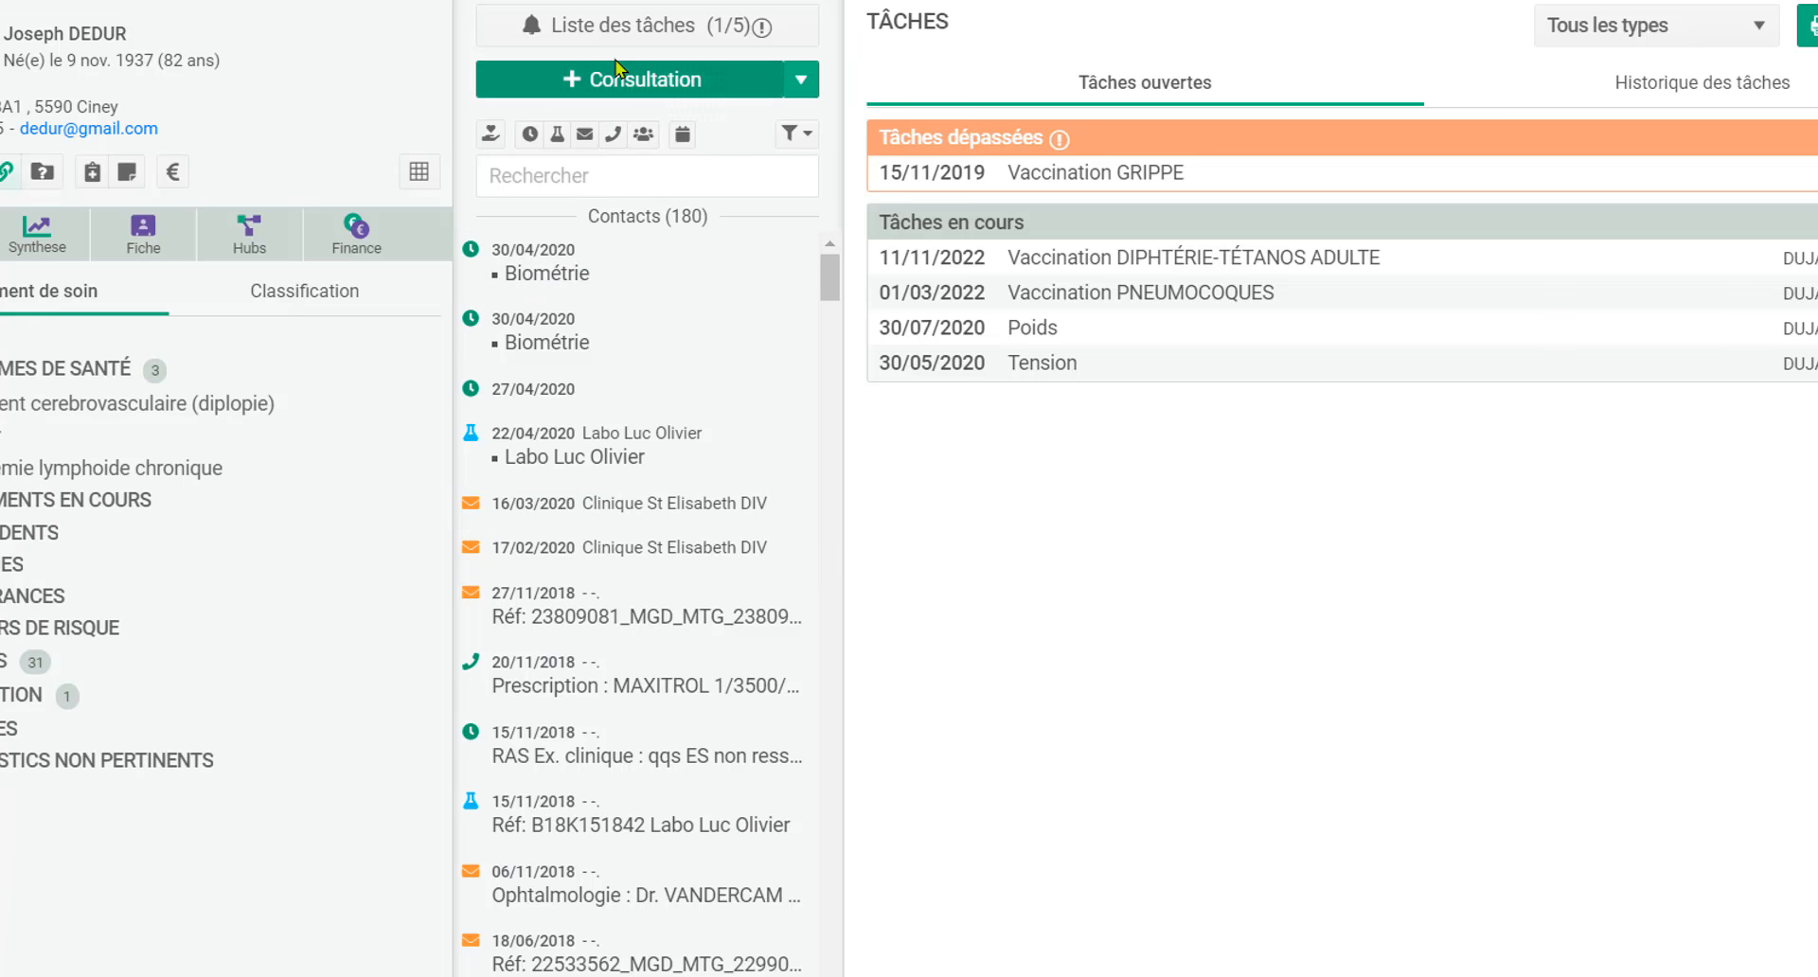
click(617, 82)
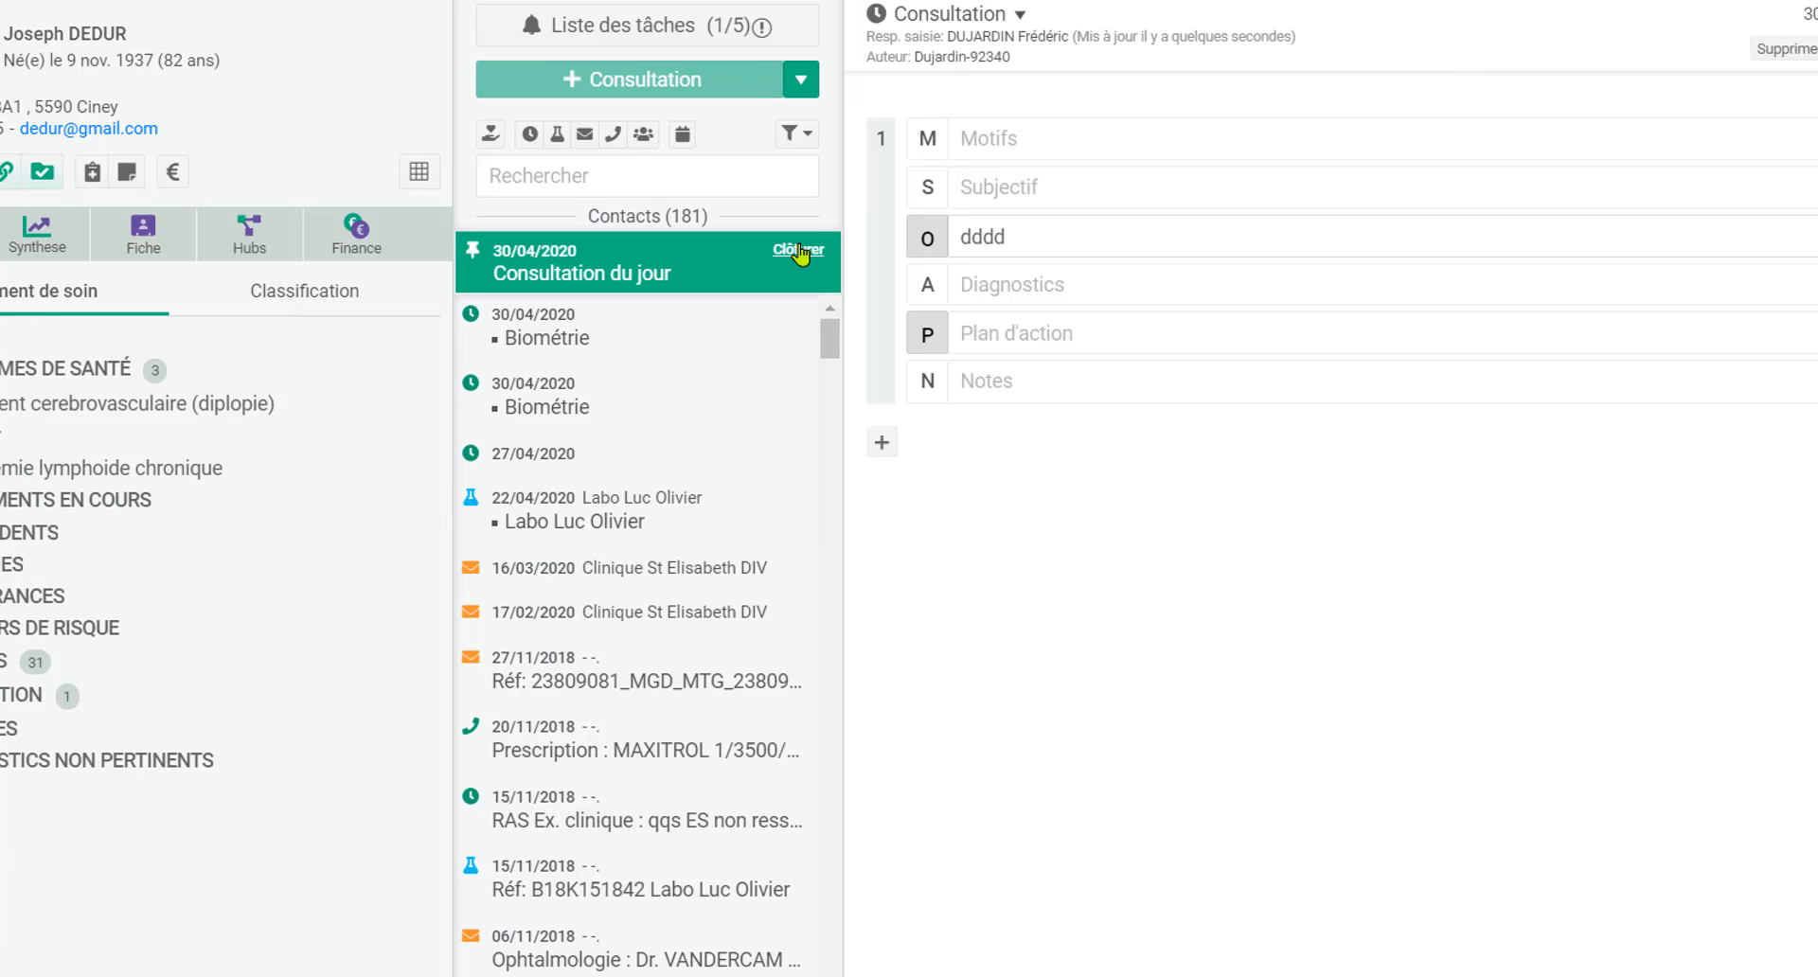
click(798, 252)
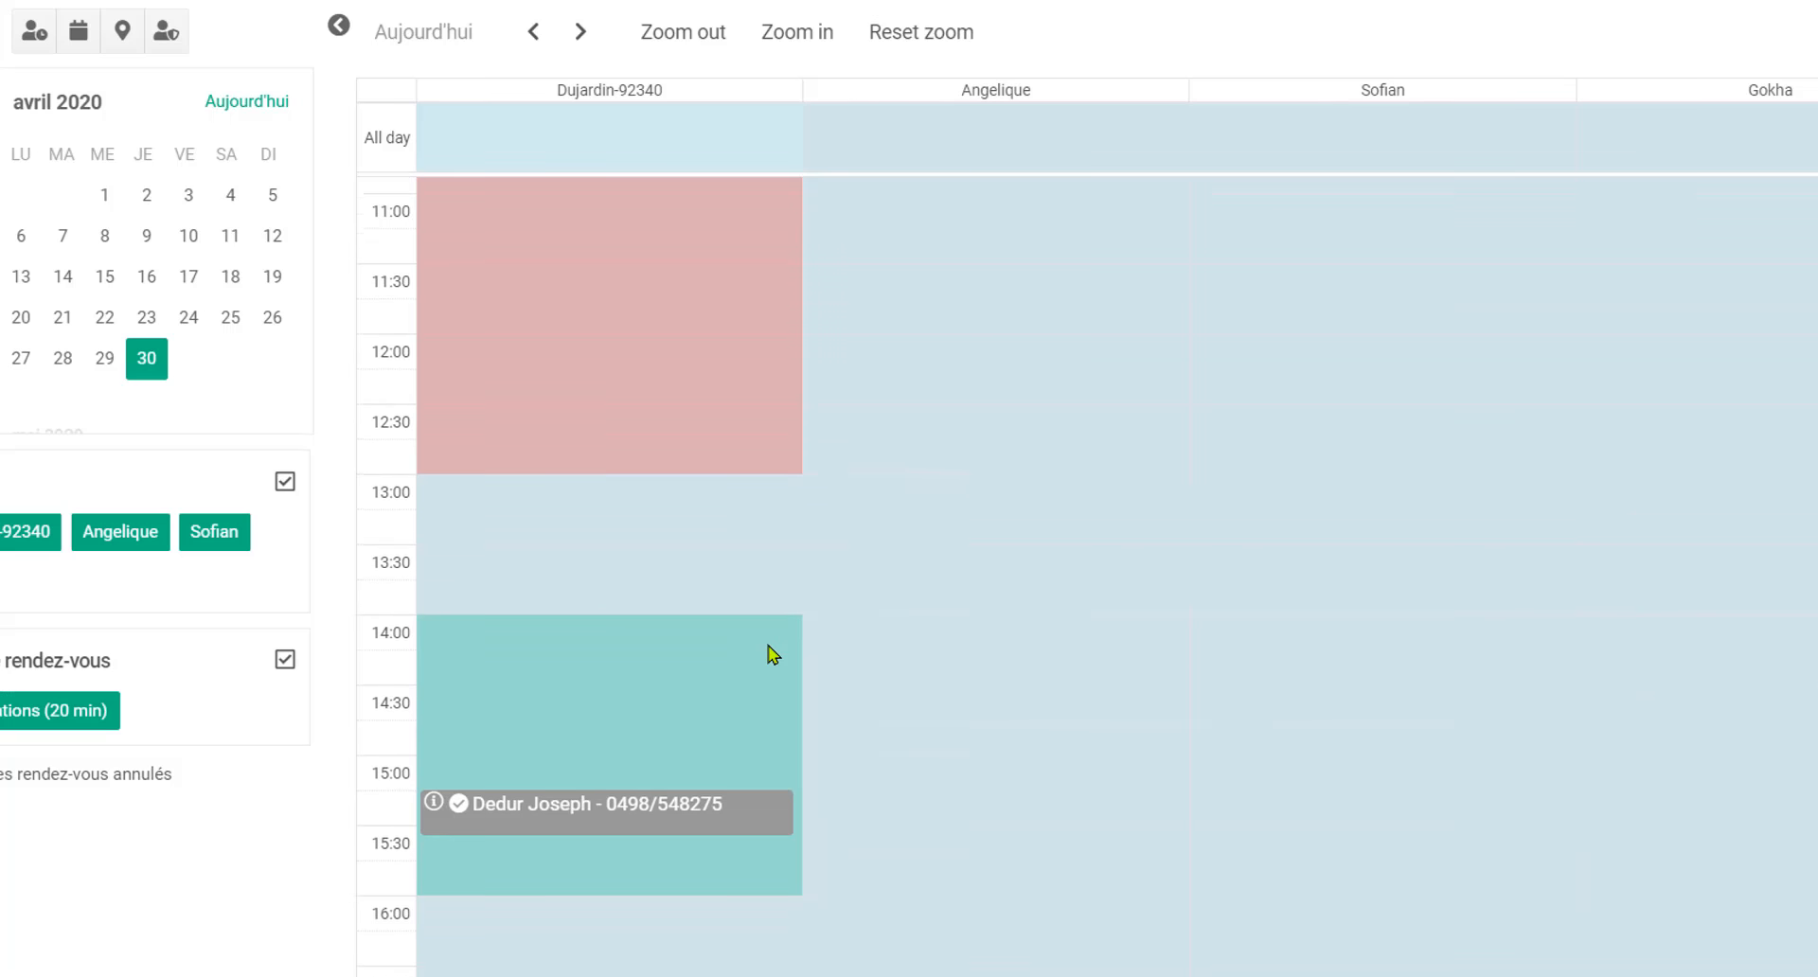
scroll(770, 654, down, 1)
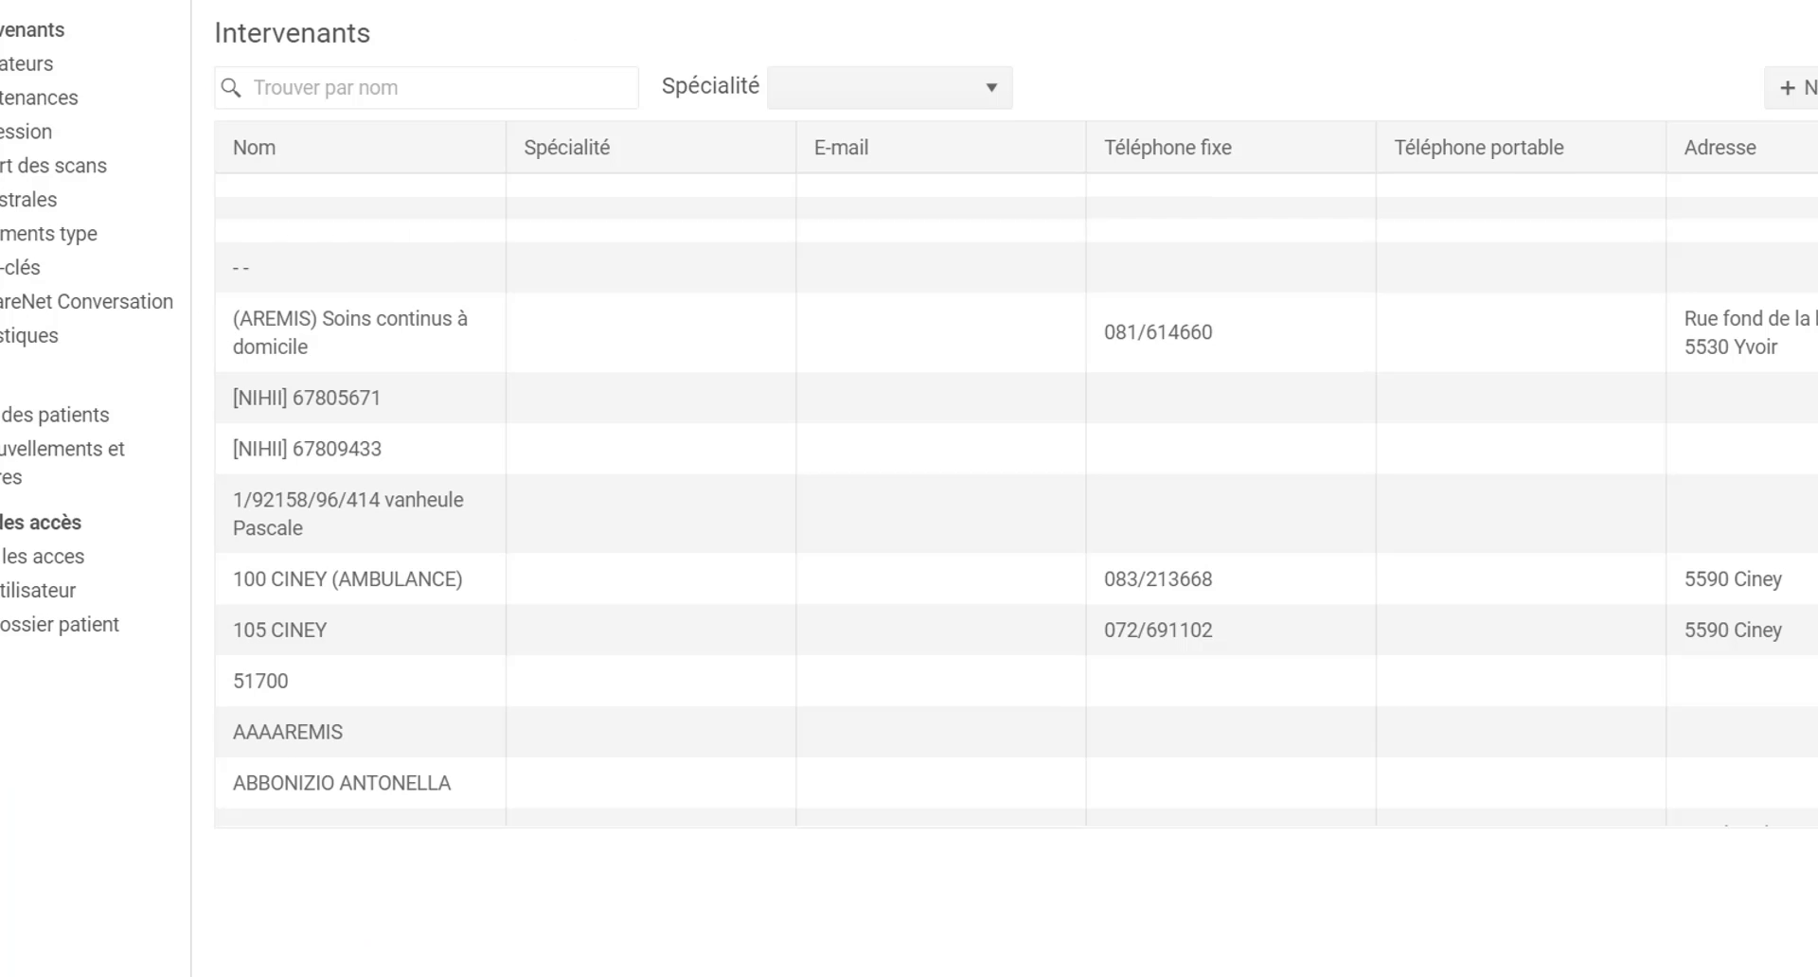
Examine the list of importable templates in the Documents type settings and close the import dialog
click(38, 237)
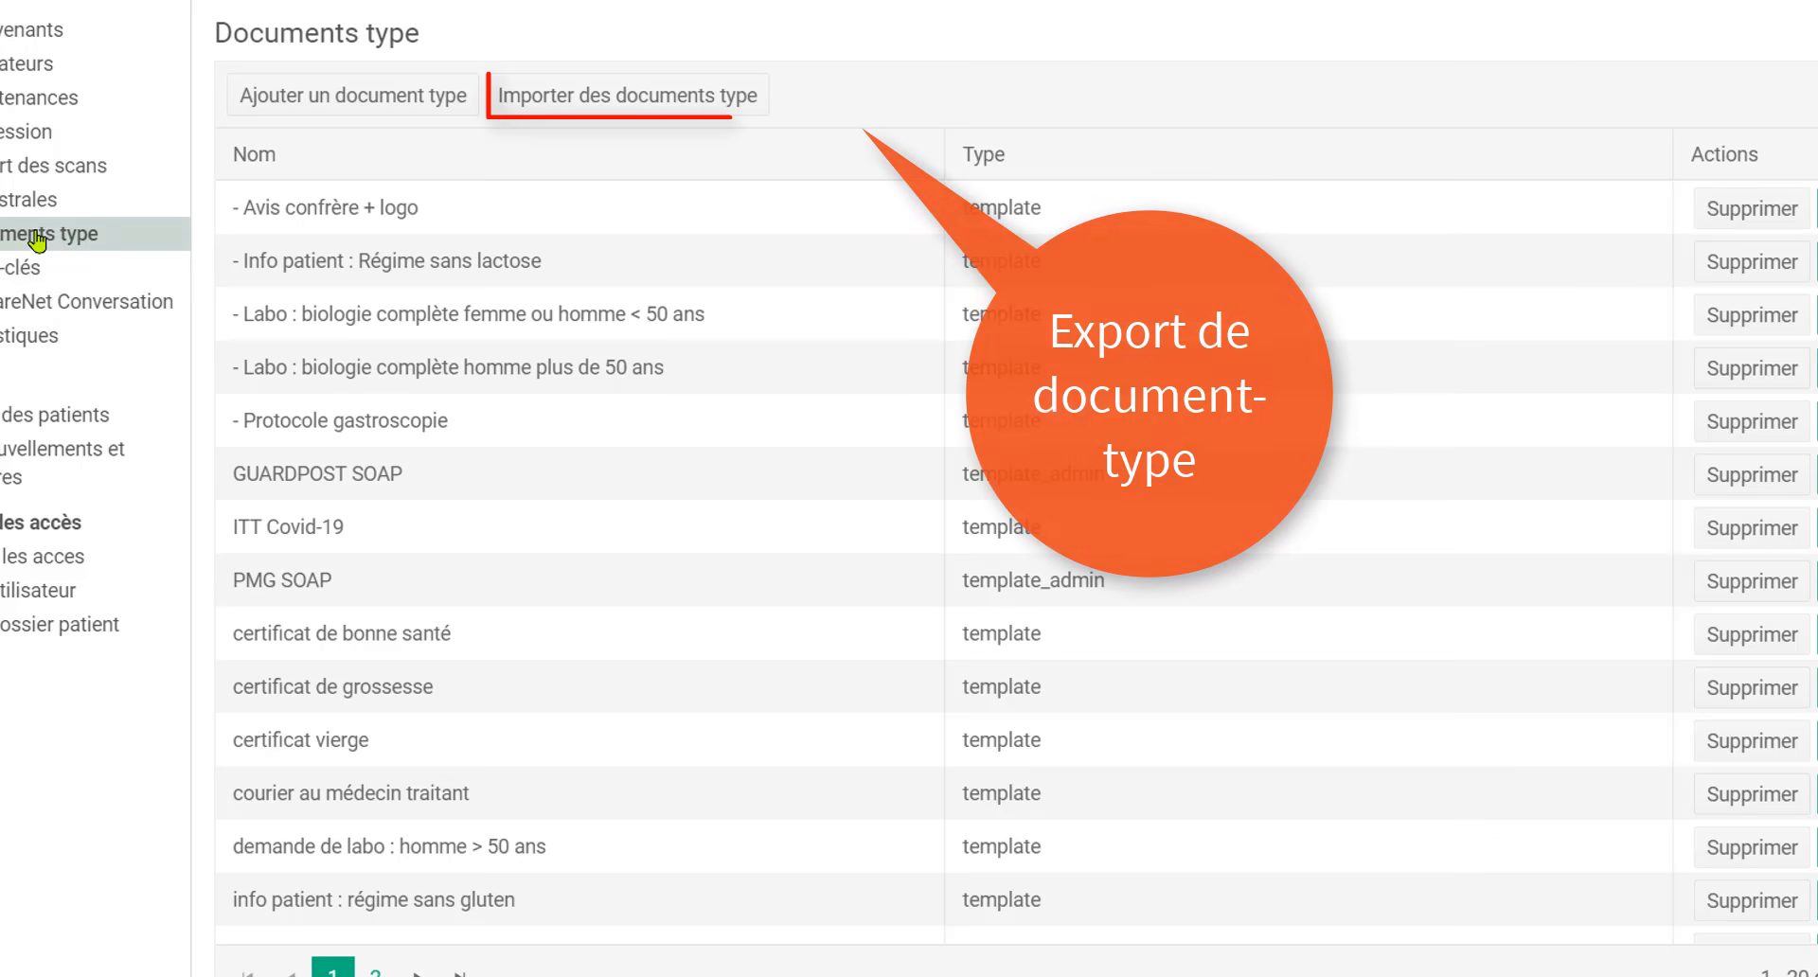
click(648, 104)
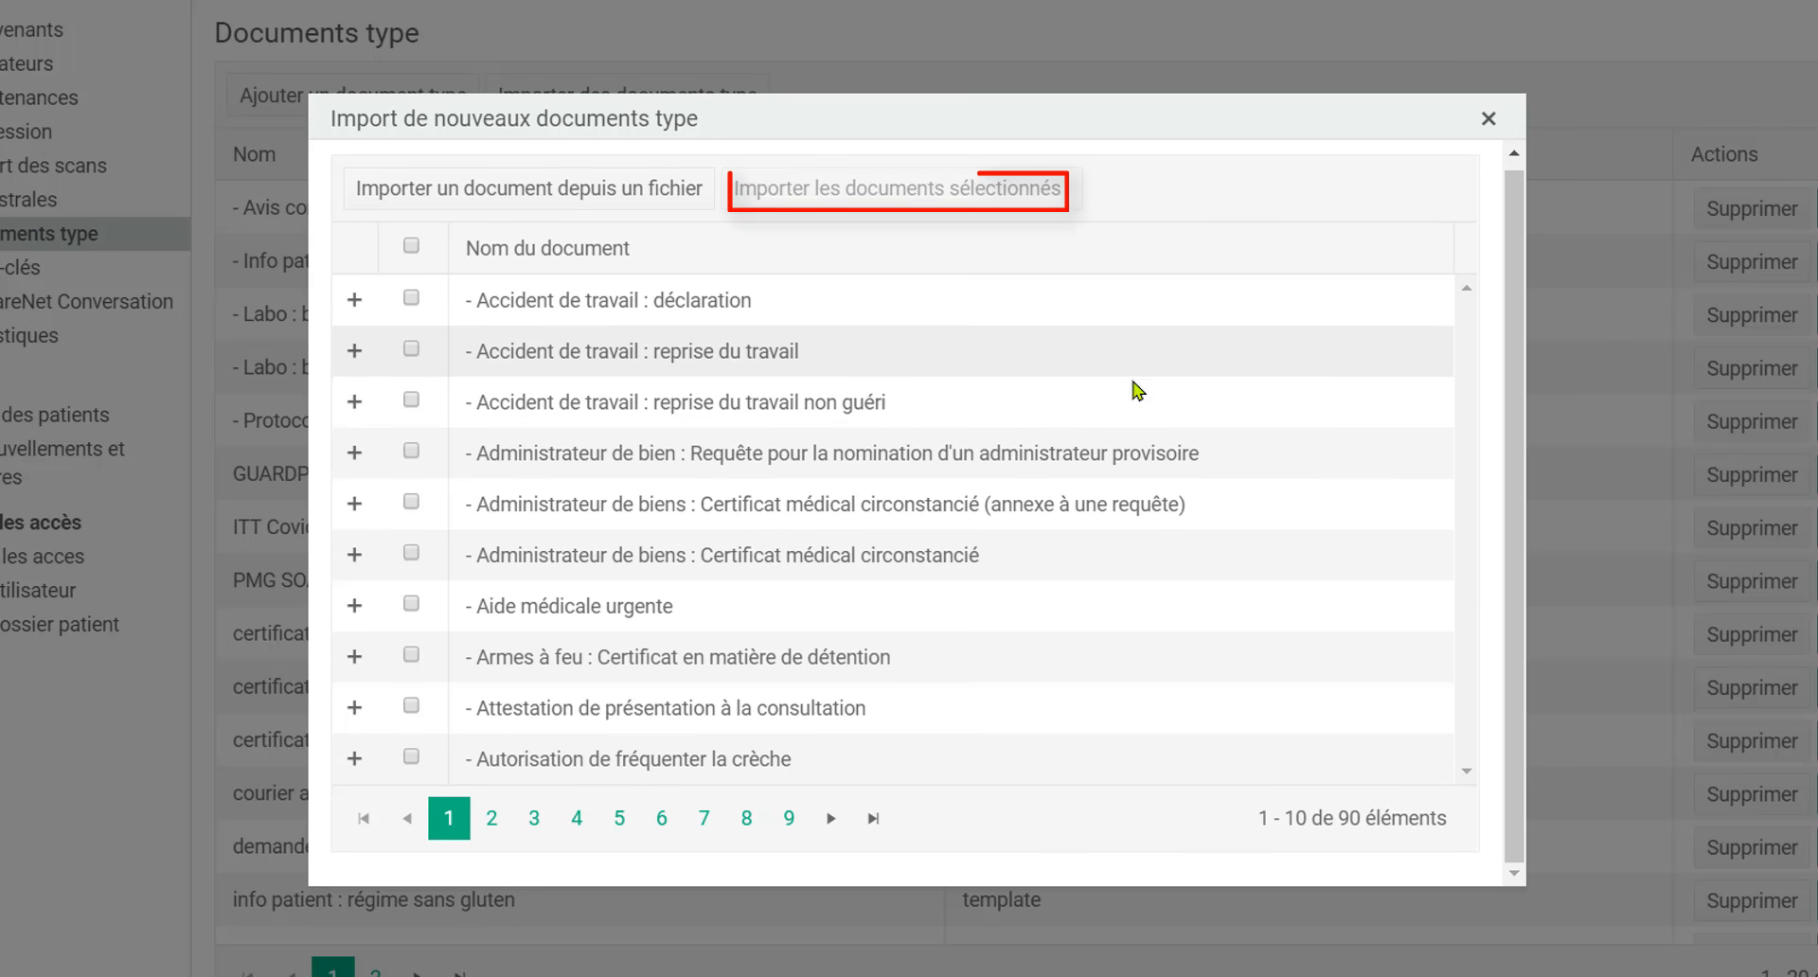
click(1486, 121)
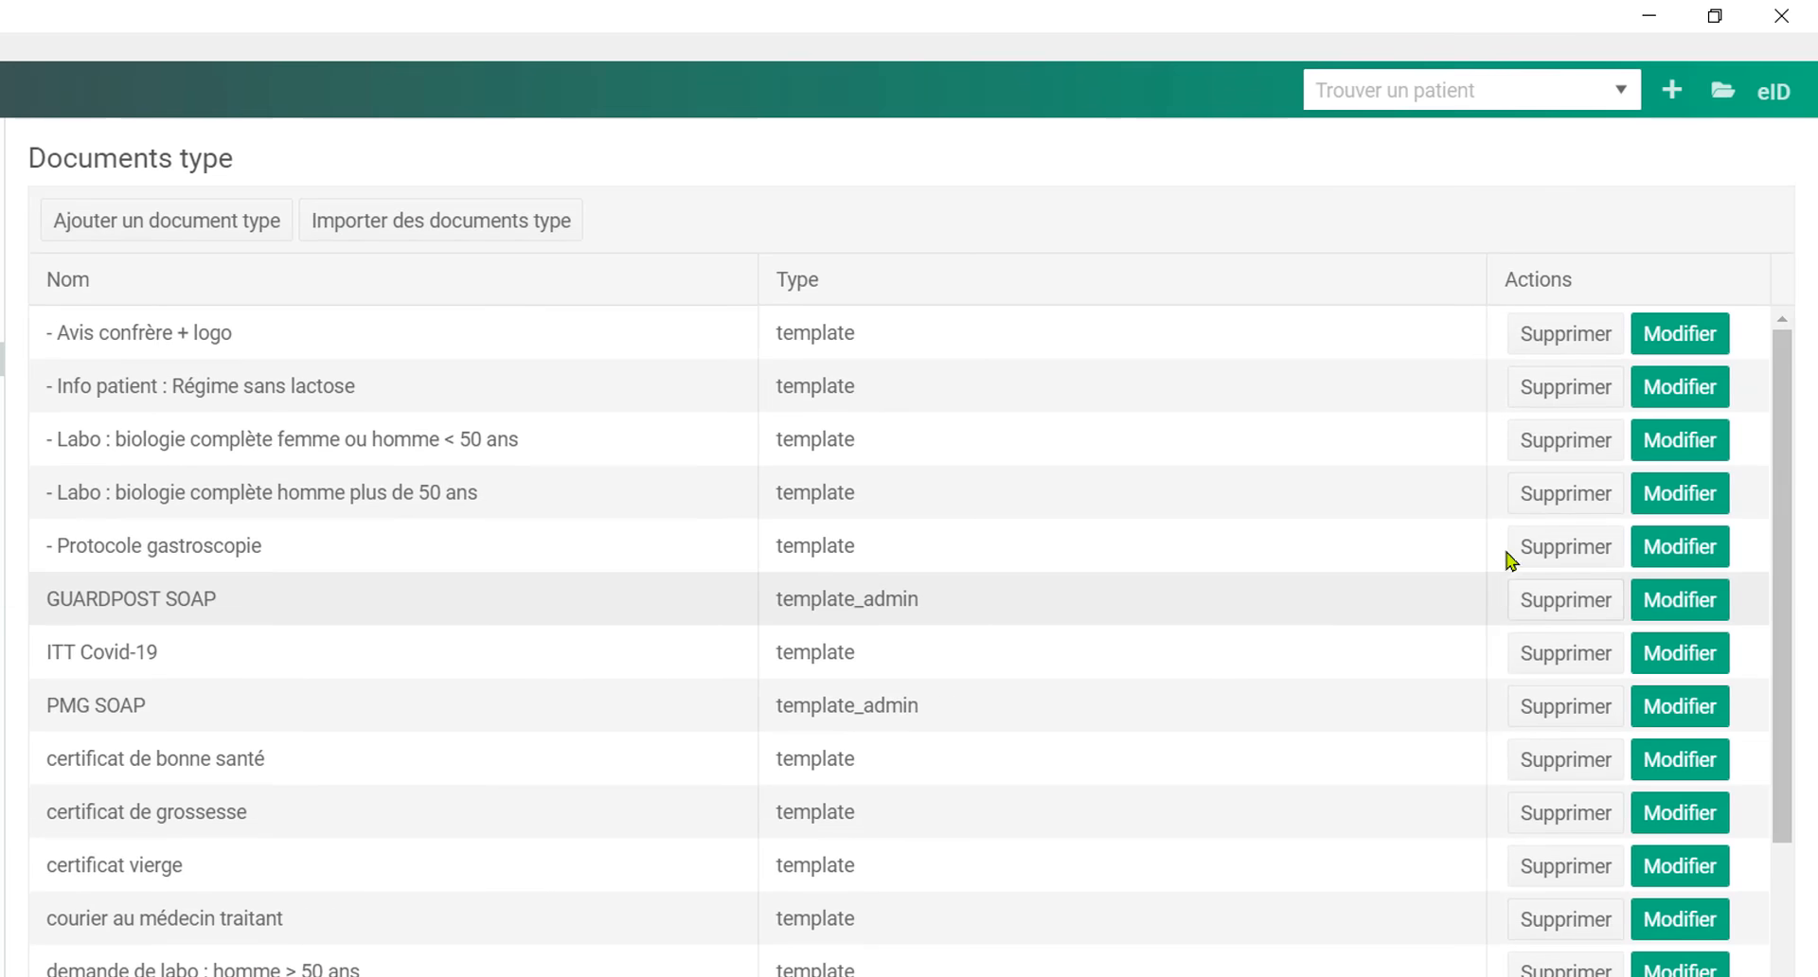
Export the "- Labo : biologie complète femme ou homme < 50 ans" template as a JSON file and return to the template list
click(1687, 441)
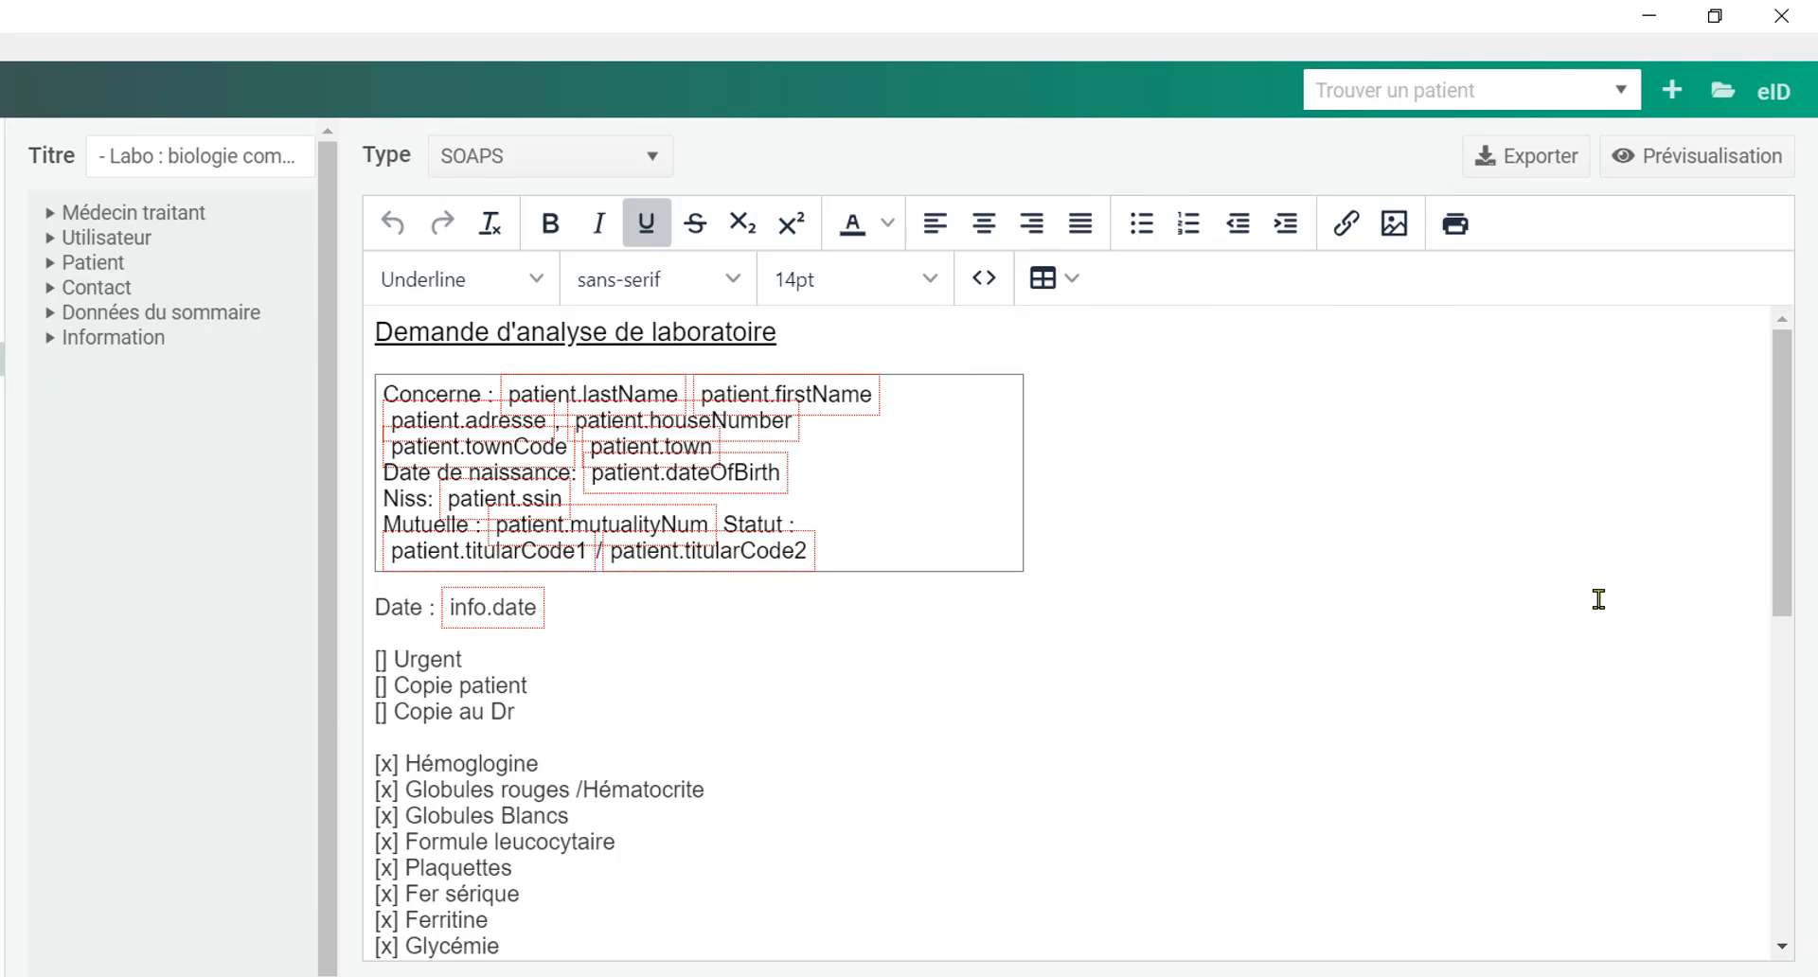
click(1527, 161)
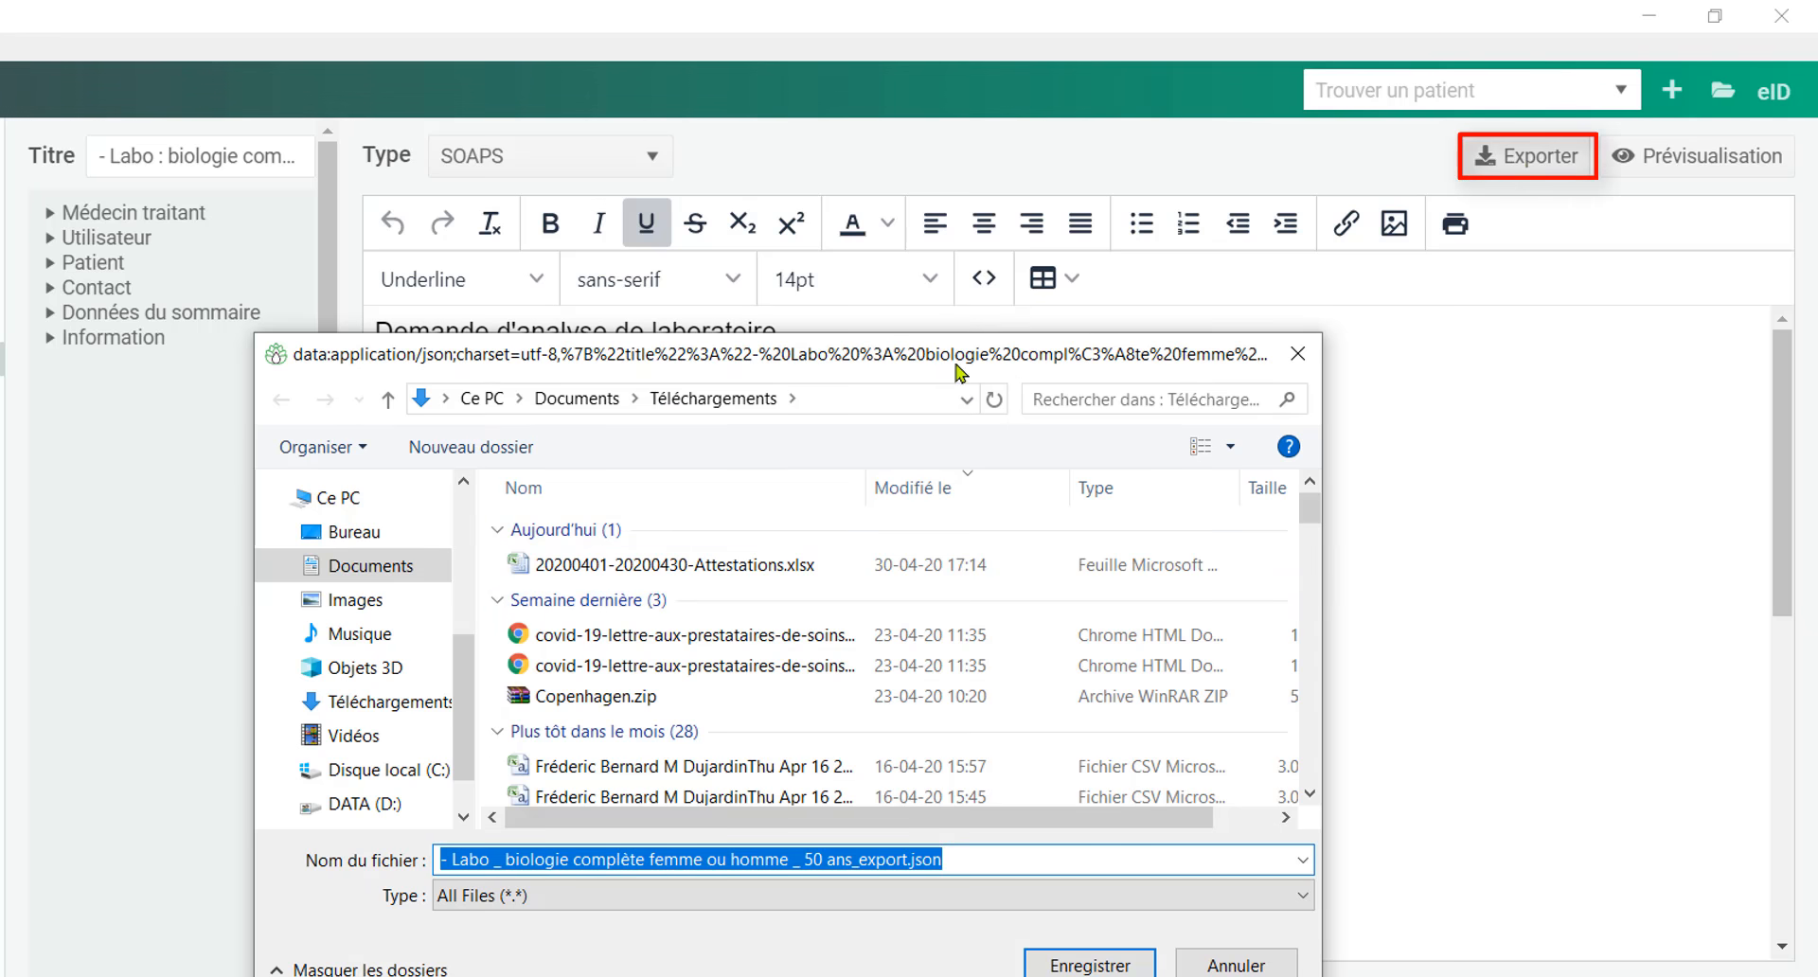
click(1091, 965)
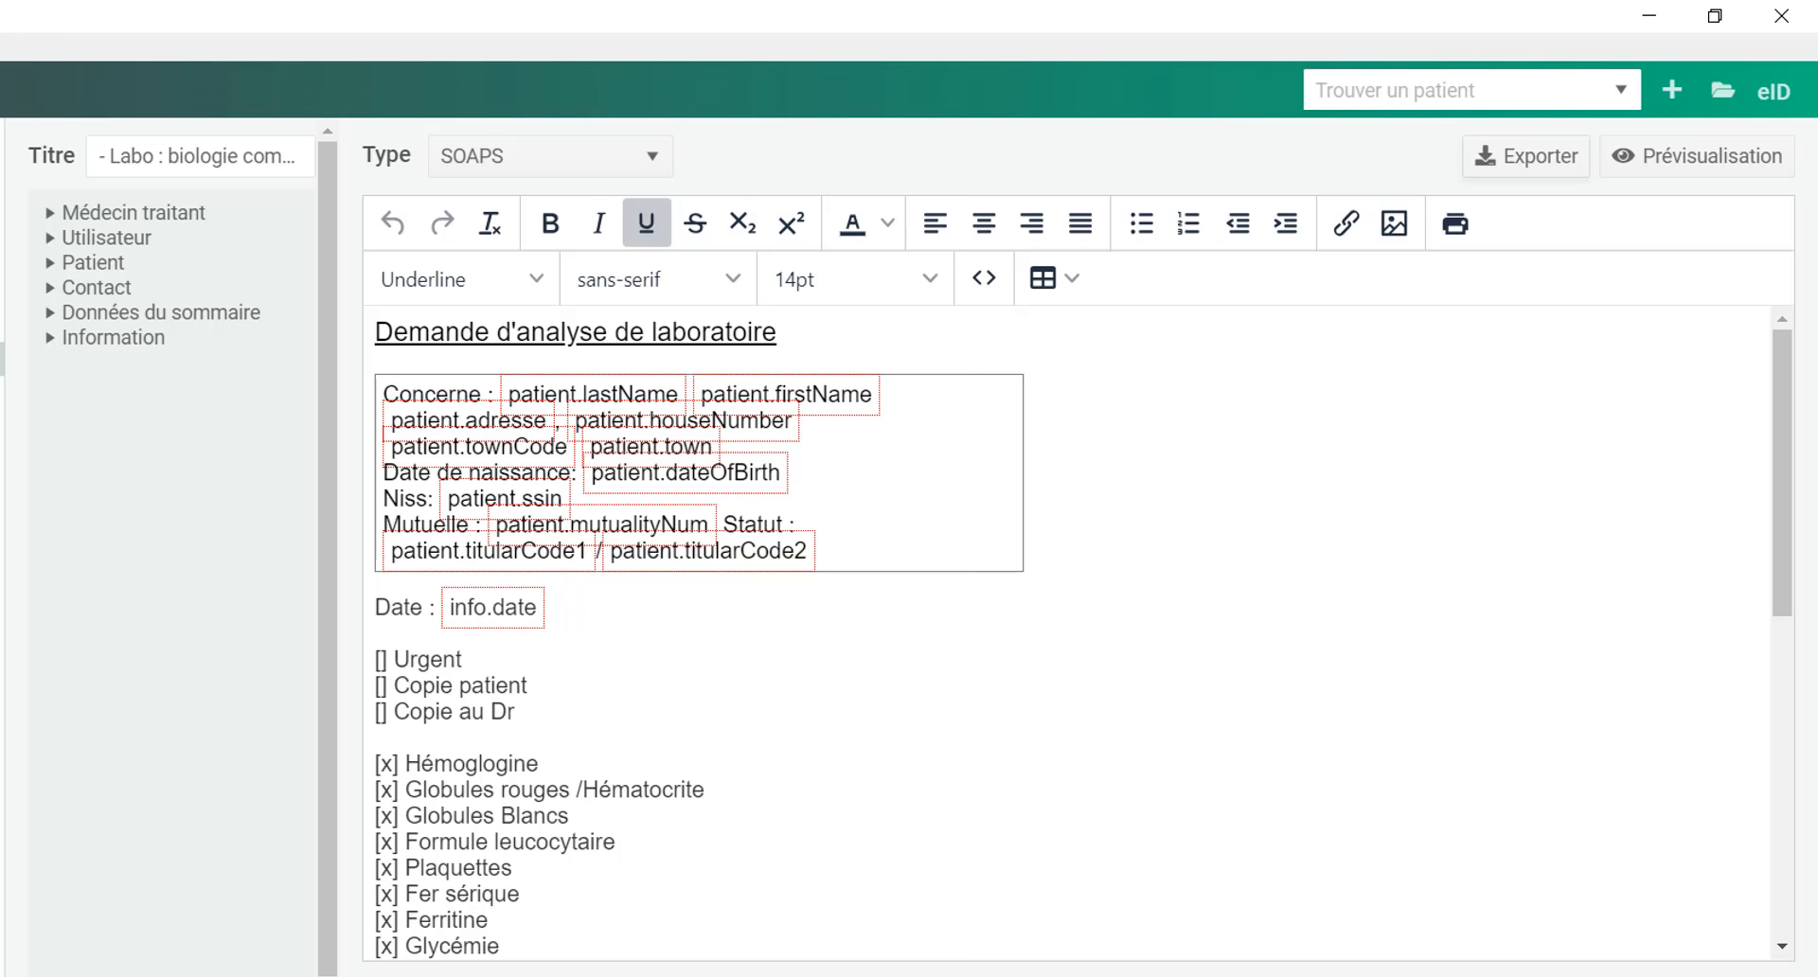
click(1326, 975)
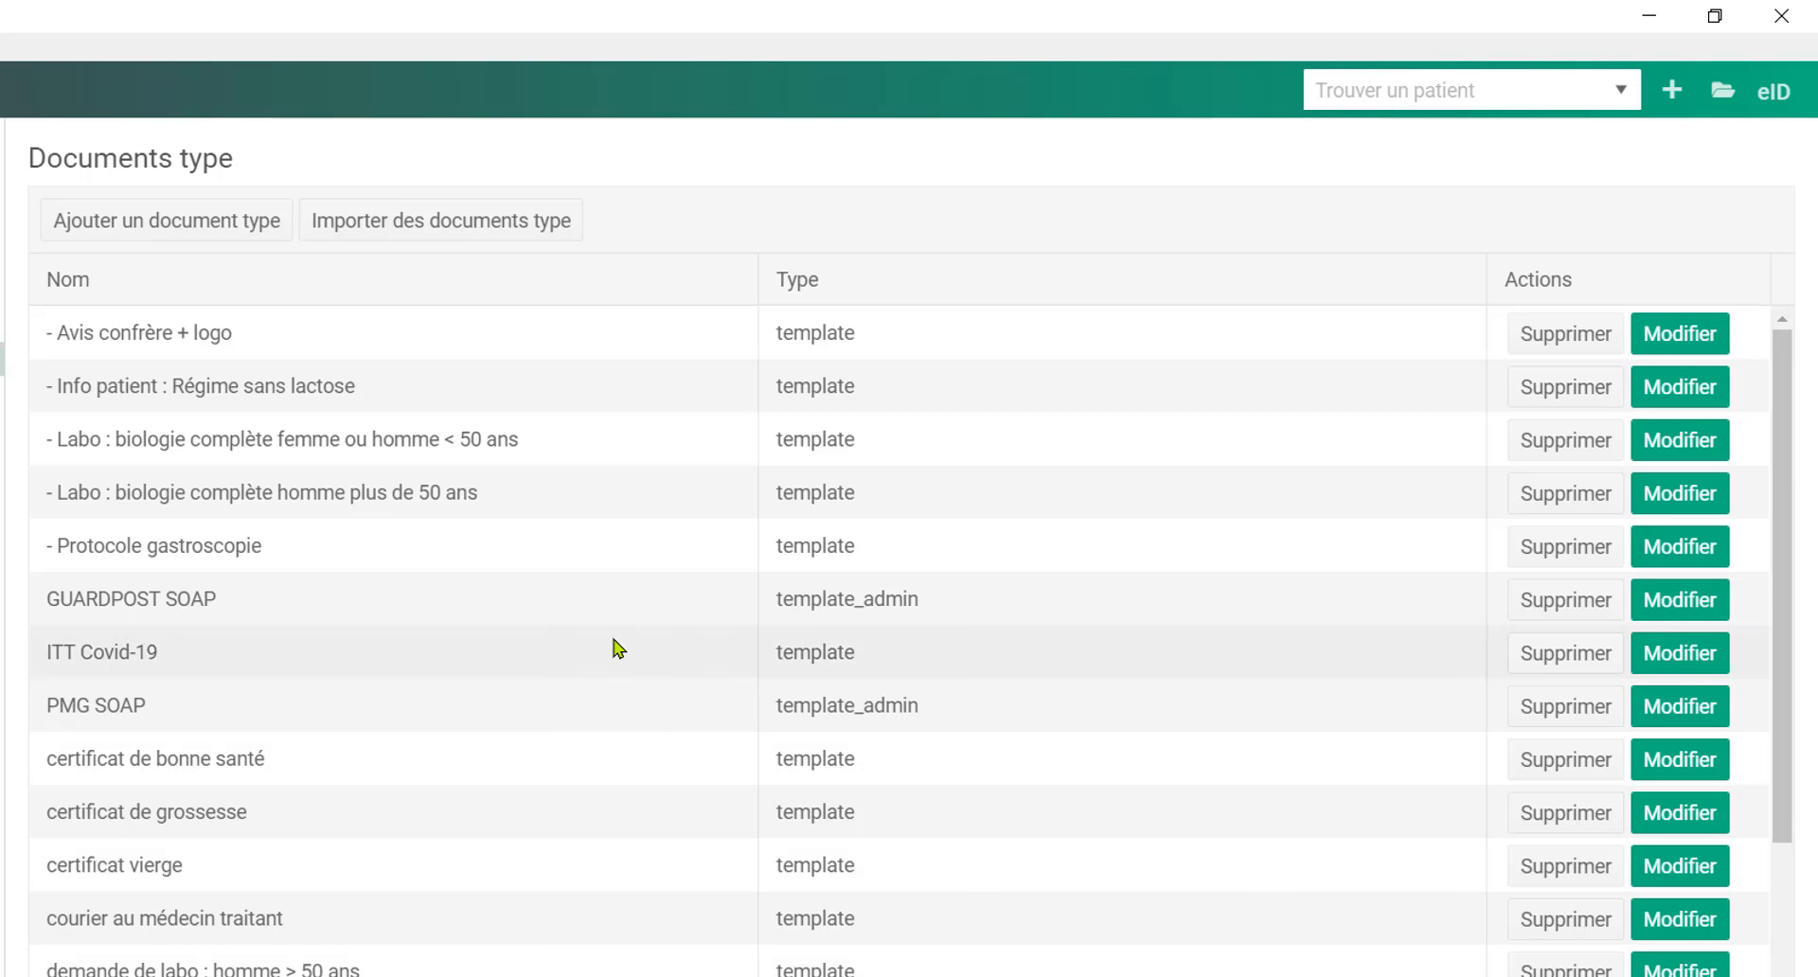
Start importing a document type from a file
click(396, 224)
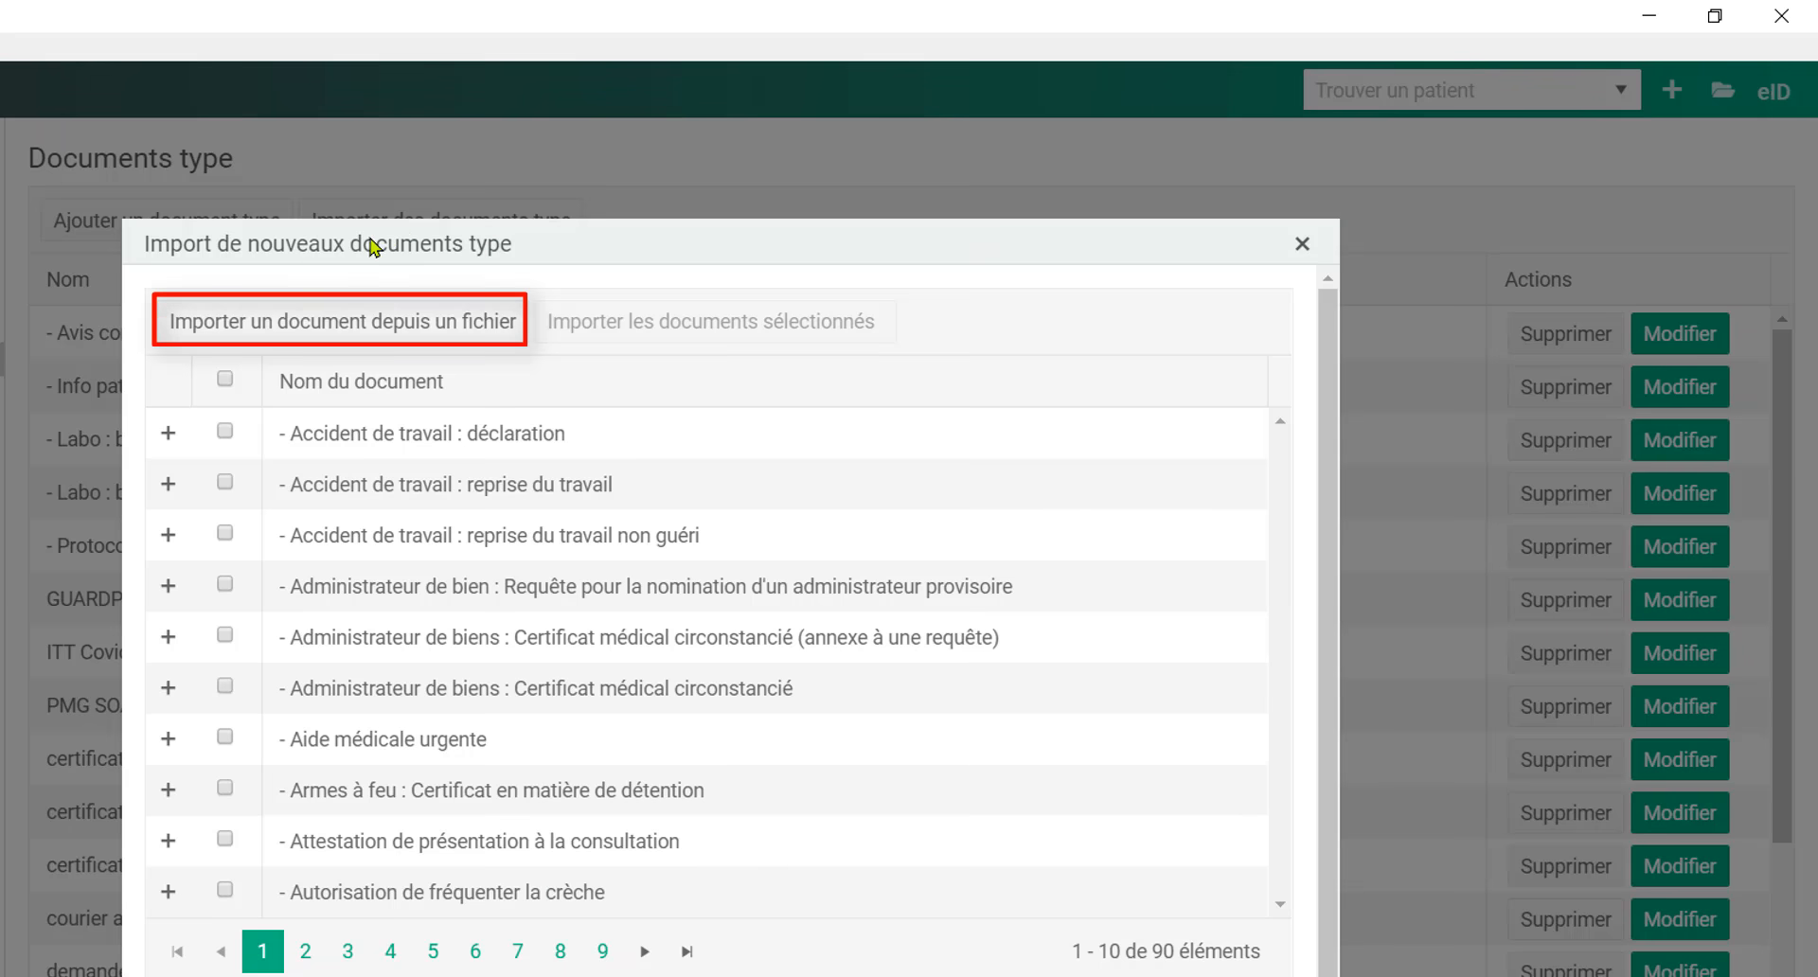
click(308, 334)
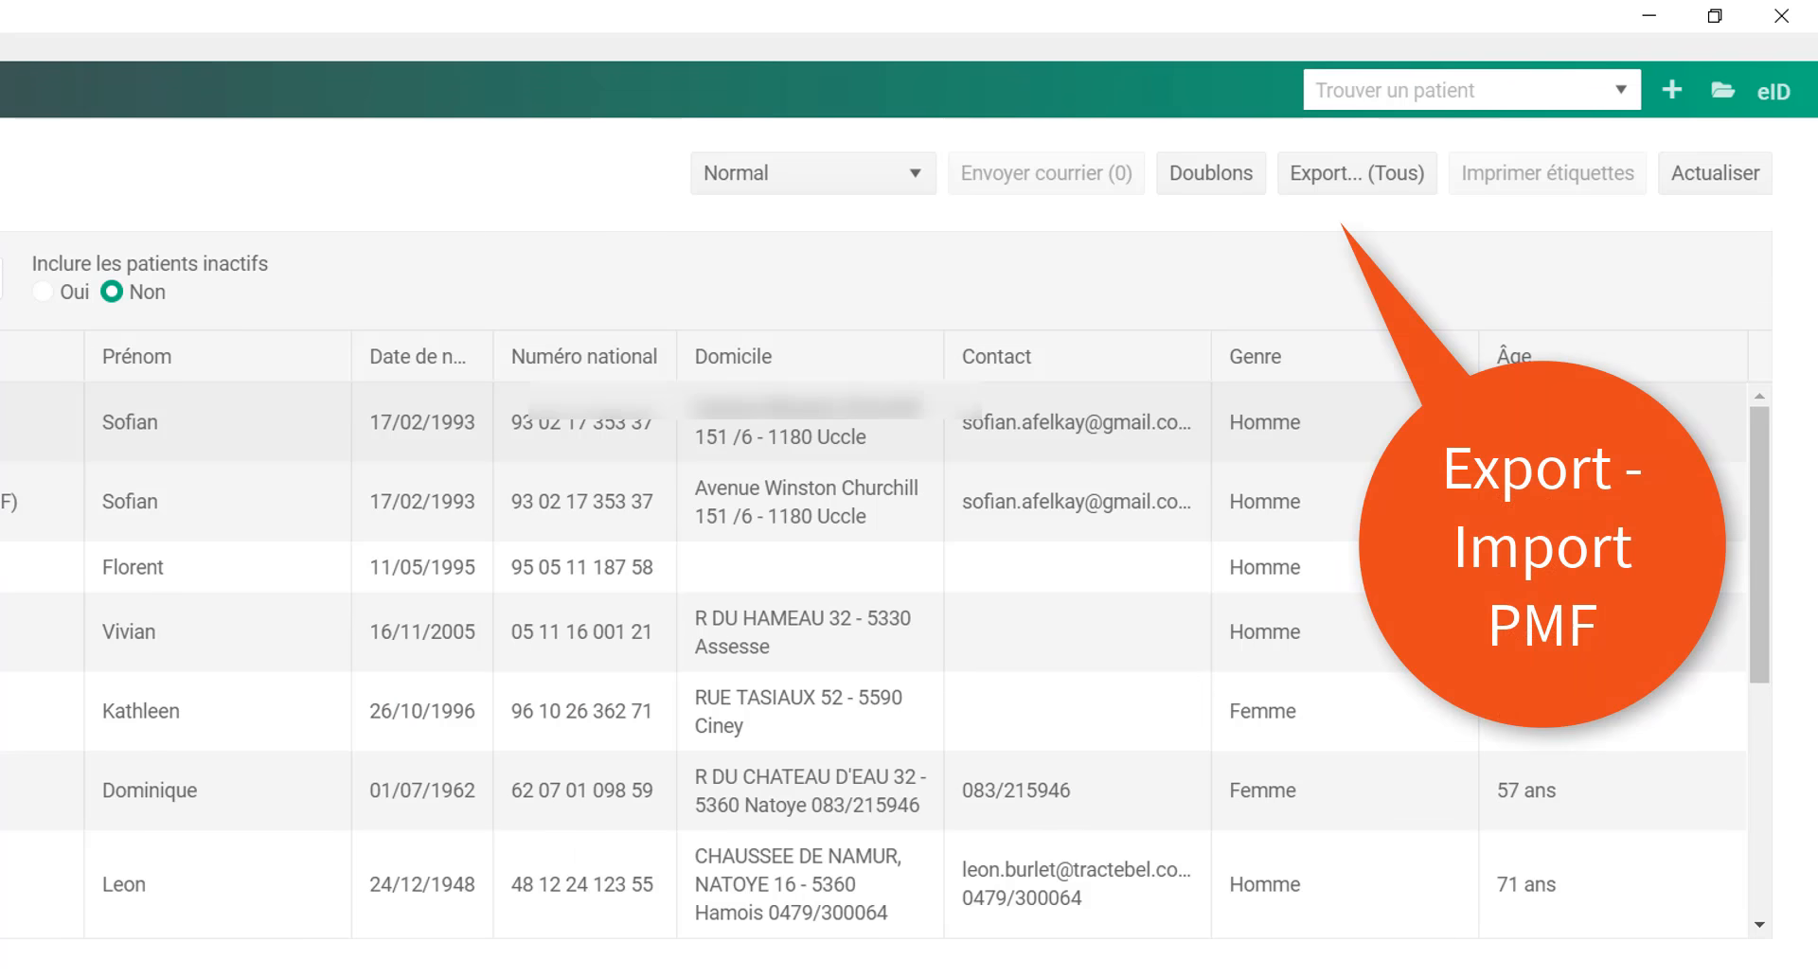
Select the first listed patient, try the Json and PMF export formats, and cancel the export
click(873, 423)
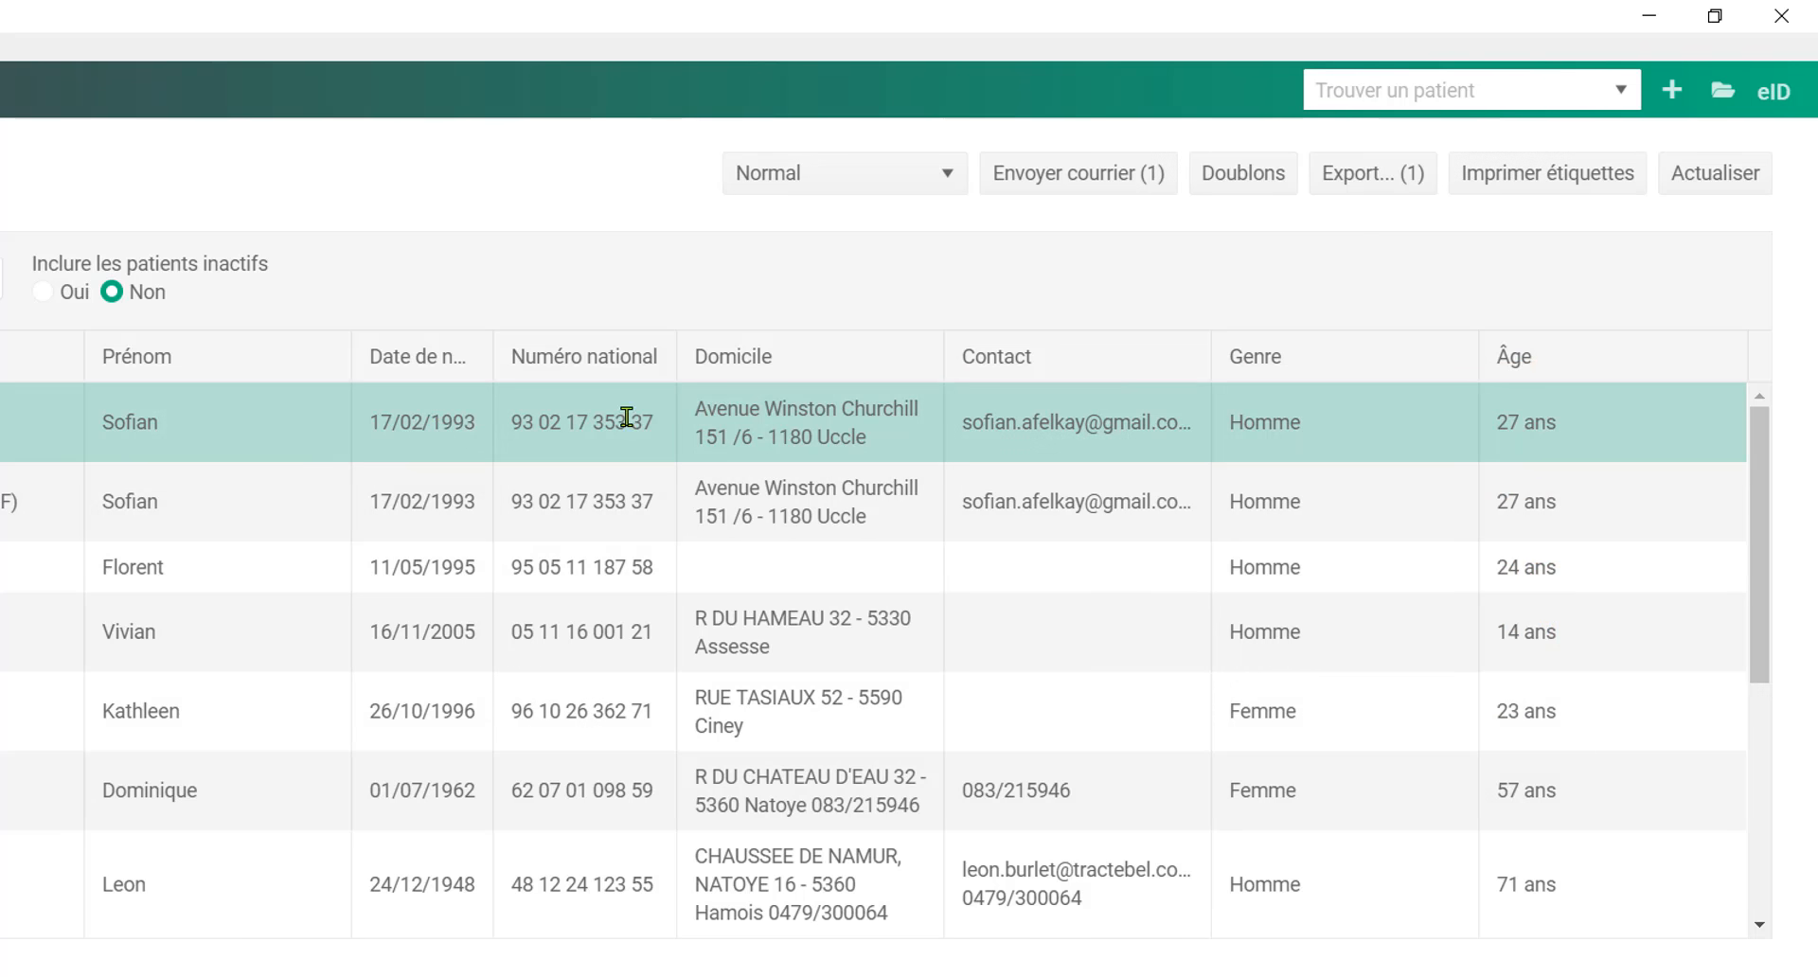
click(1367, 187)
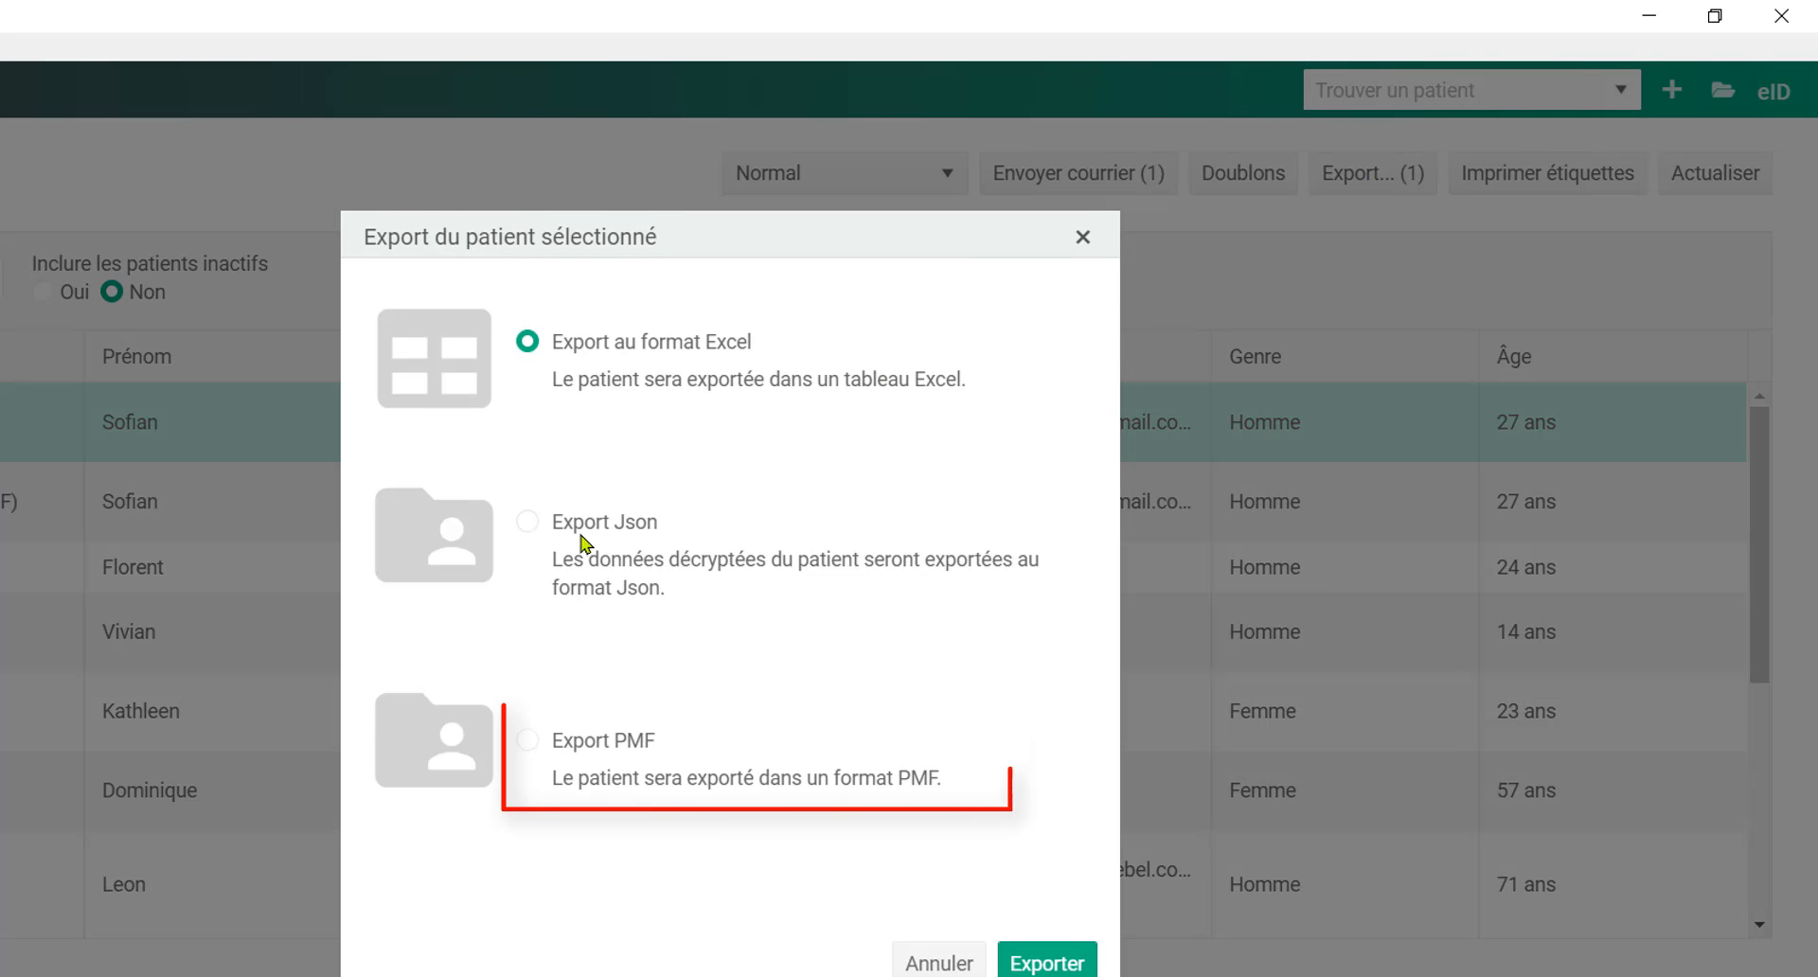
click(529, 527)
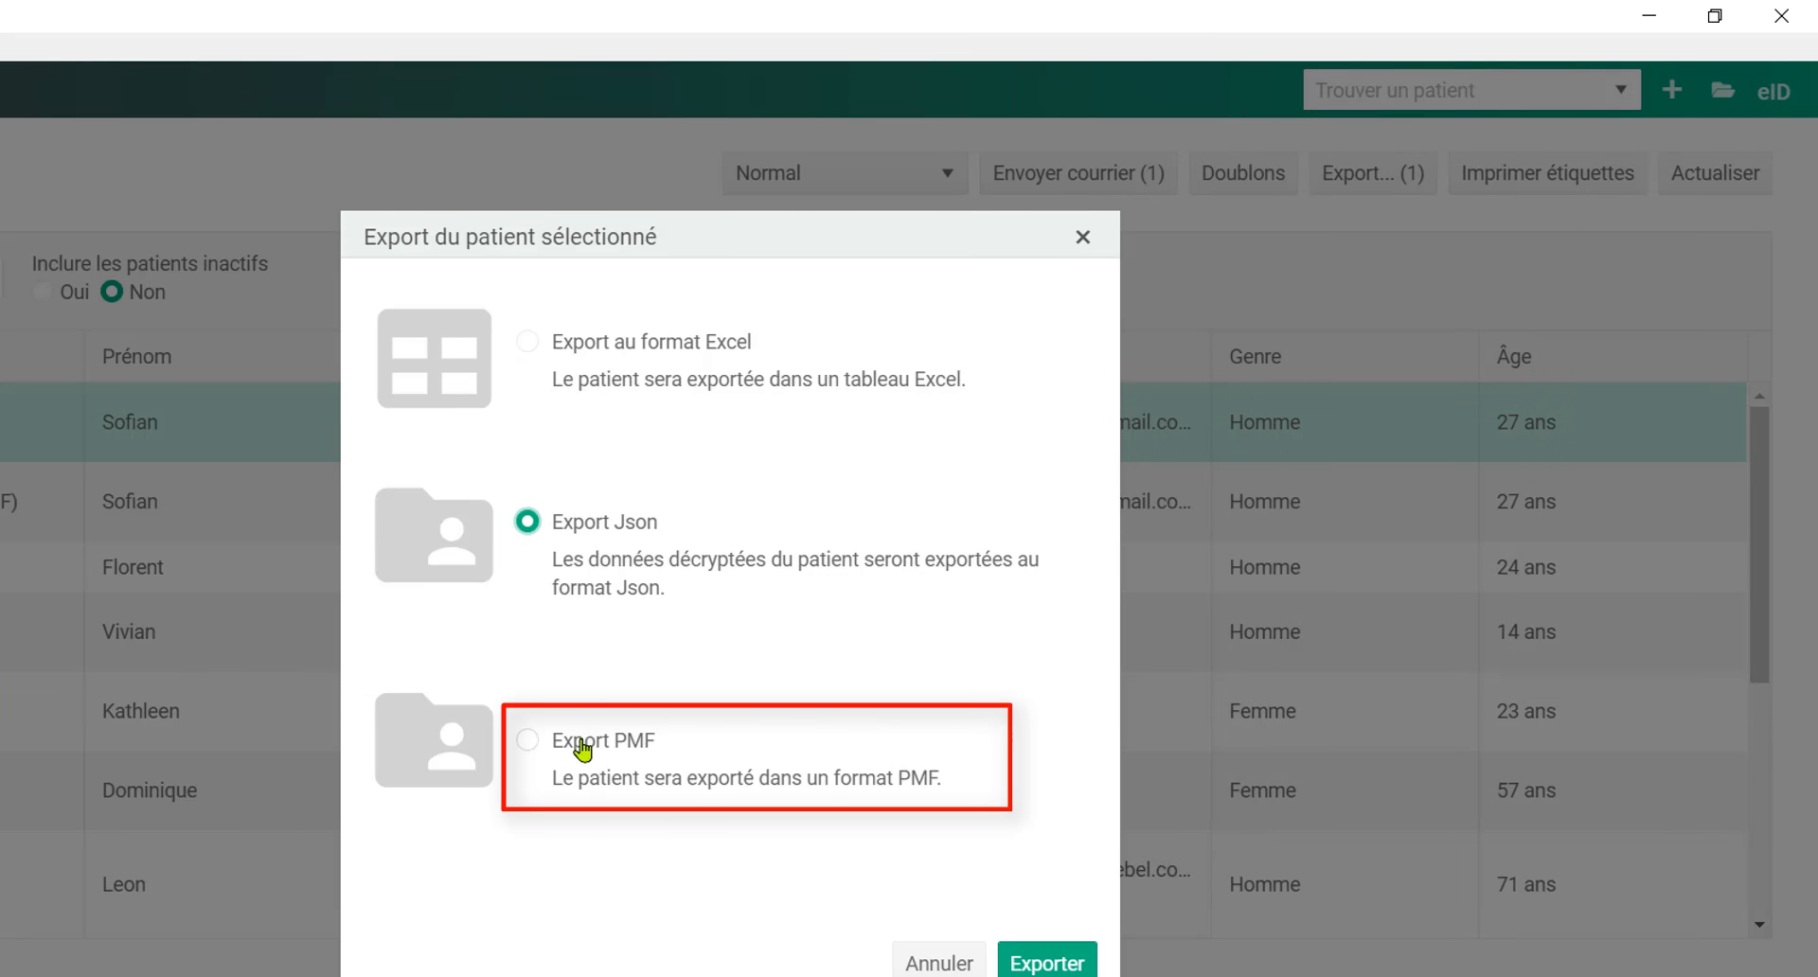
click(527, 741)
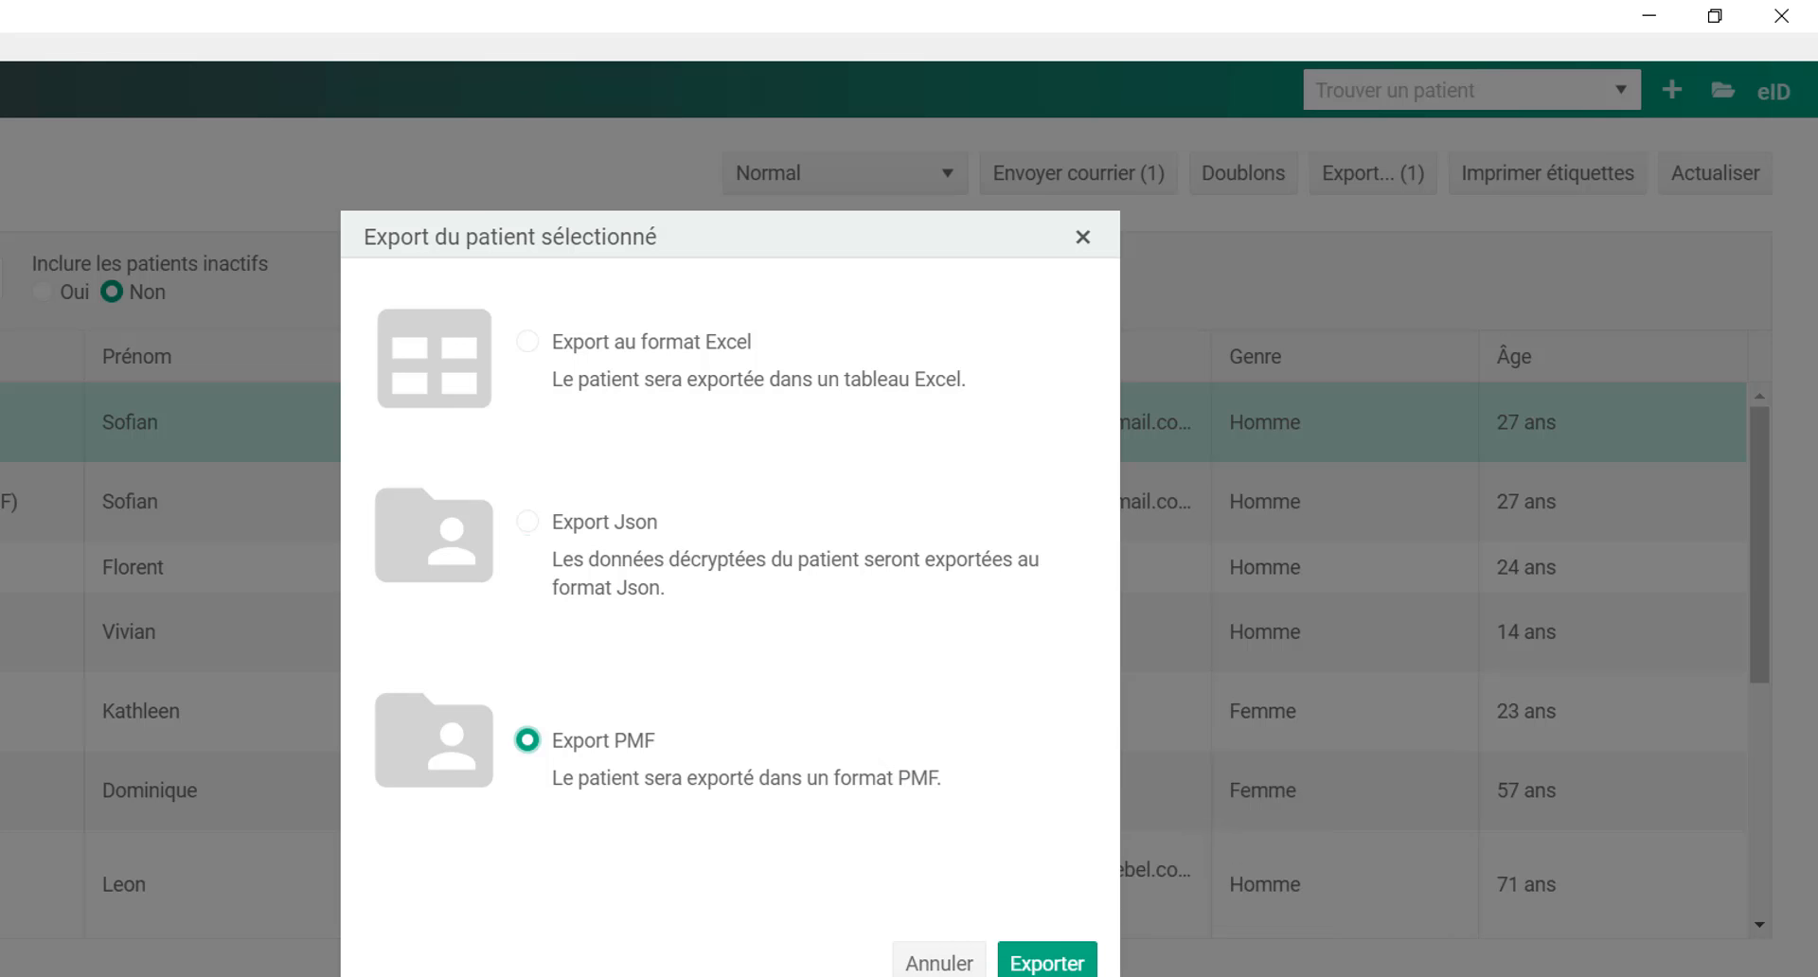
click(938, 961)
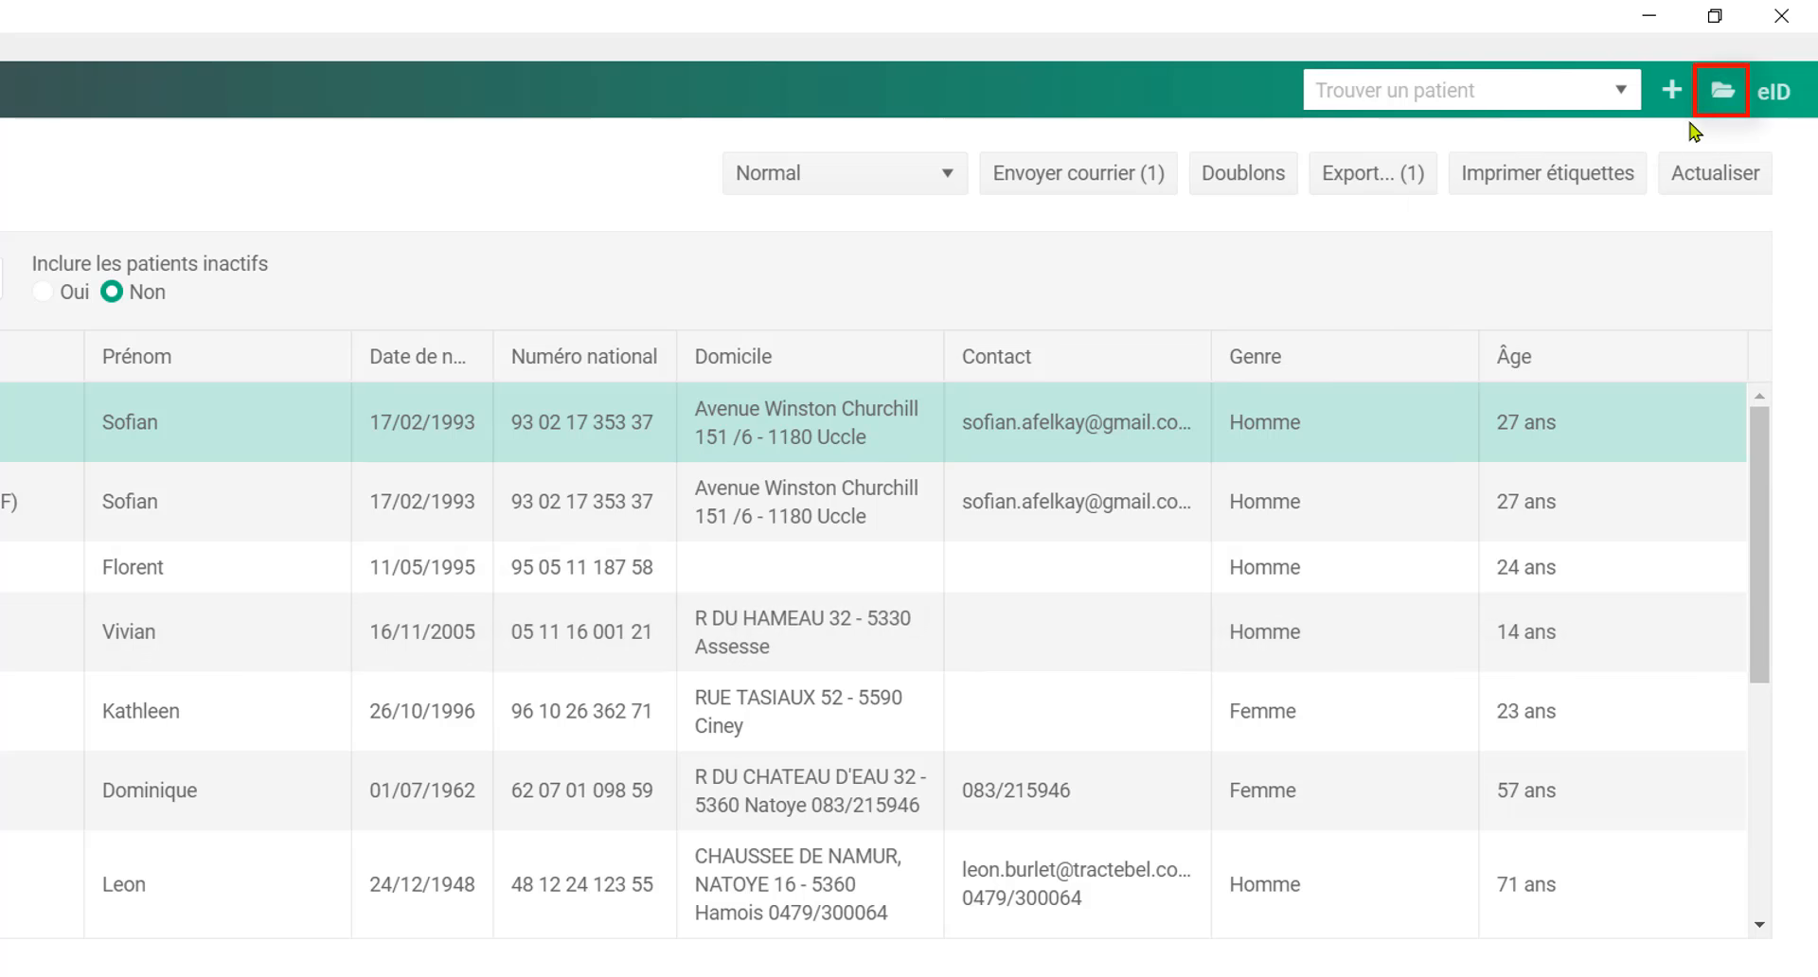
Open the XML file chooser for importing a patient file and cancel it
click(1723, 95)
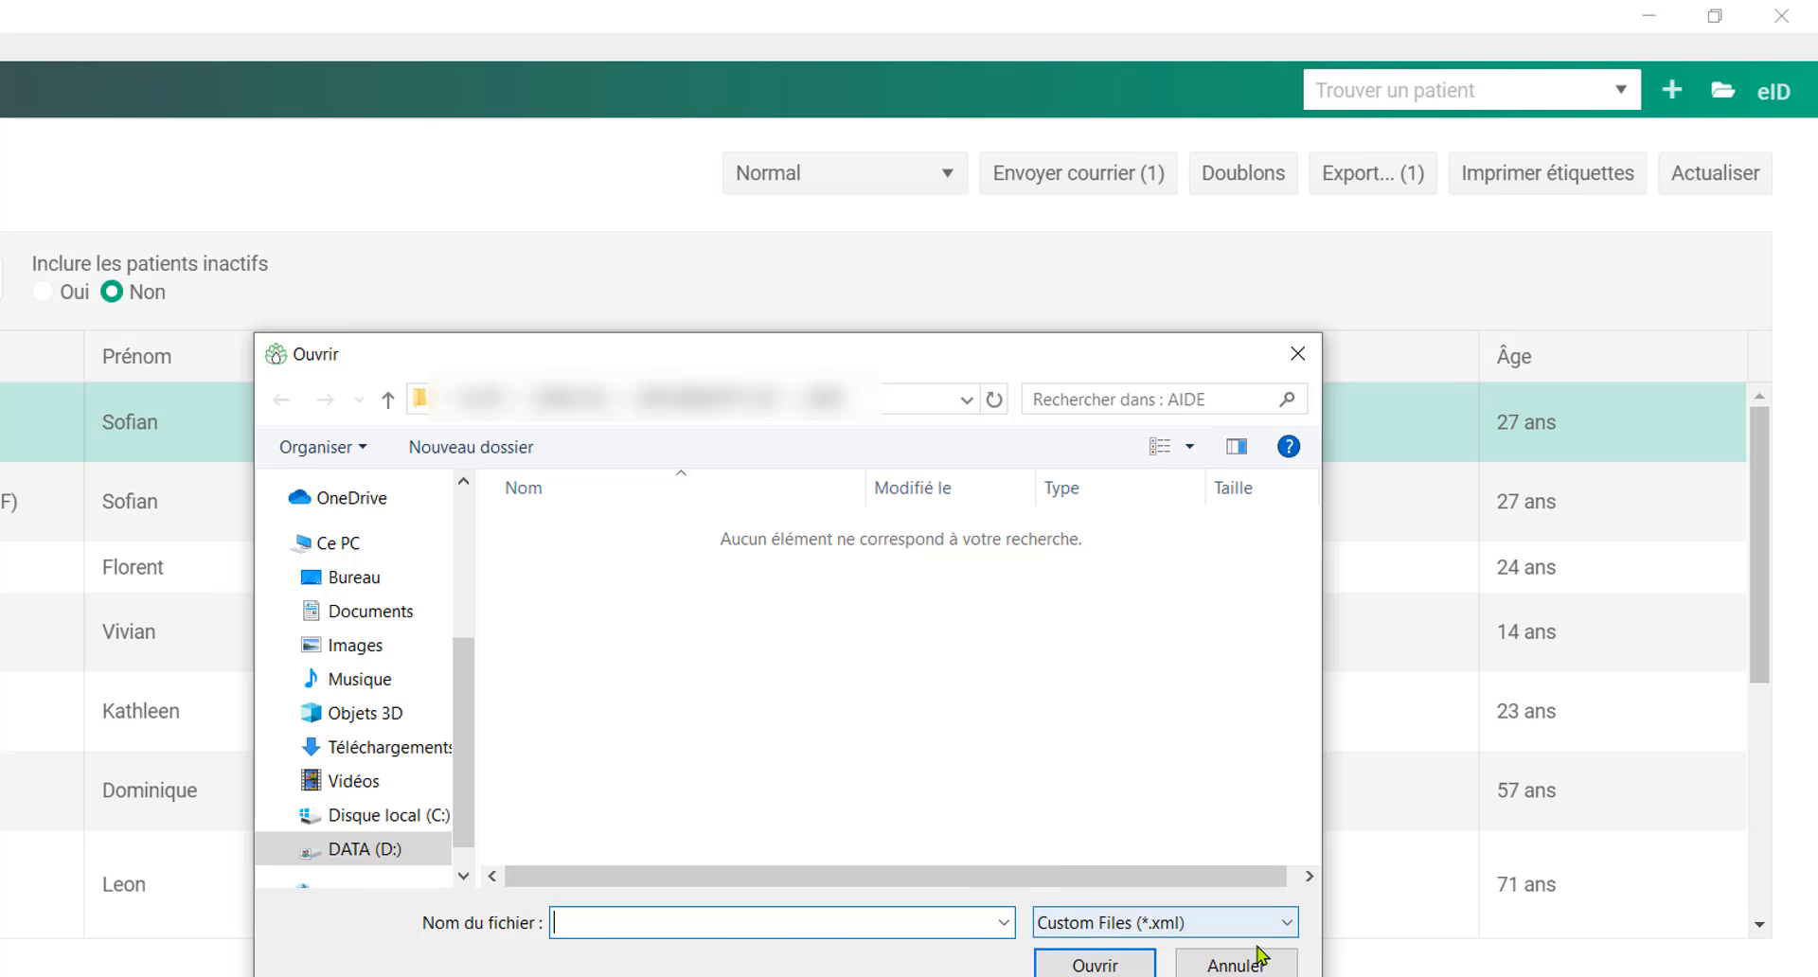
click(1236, 965)
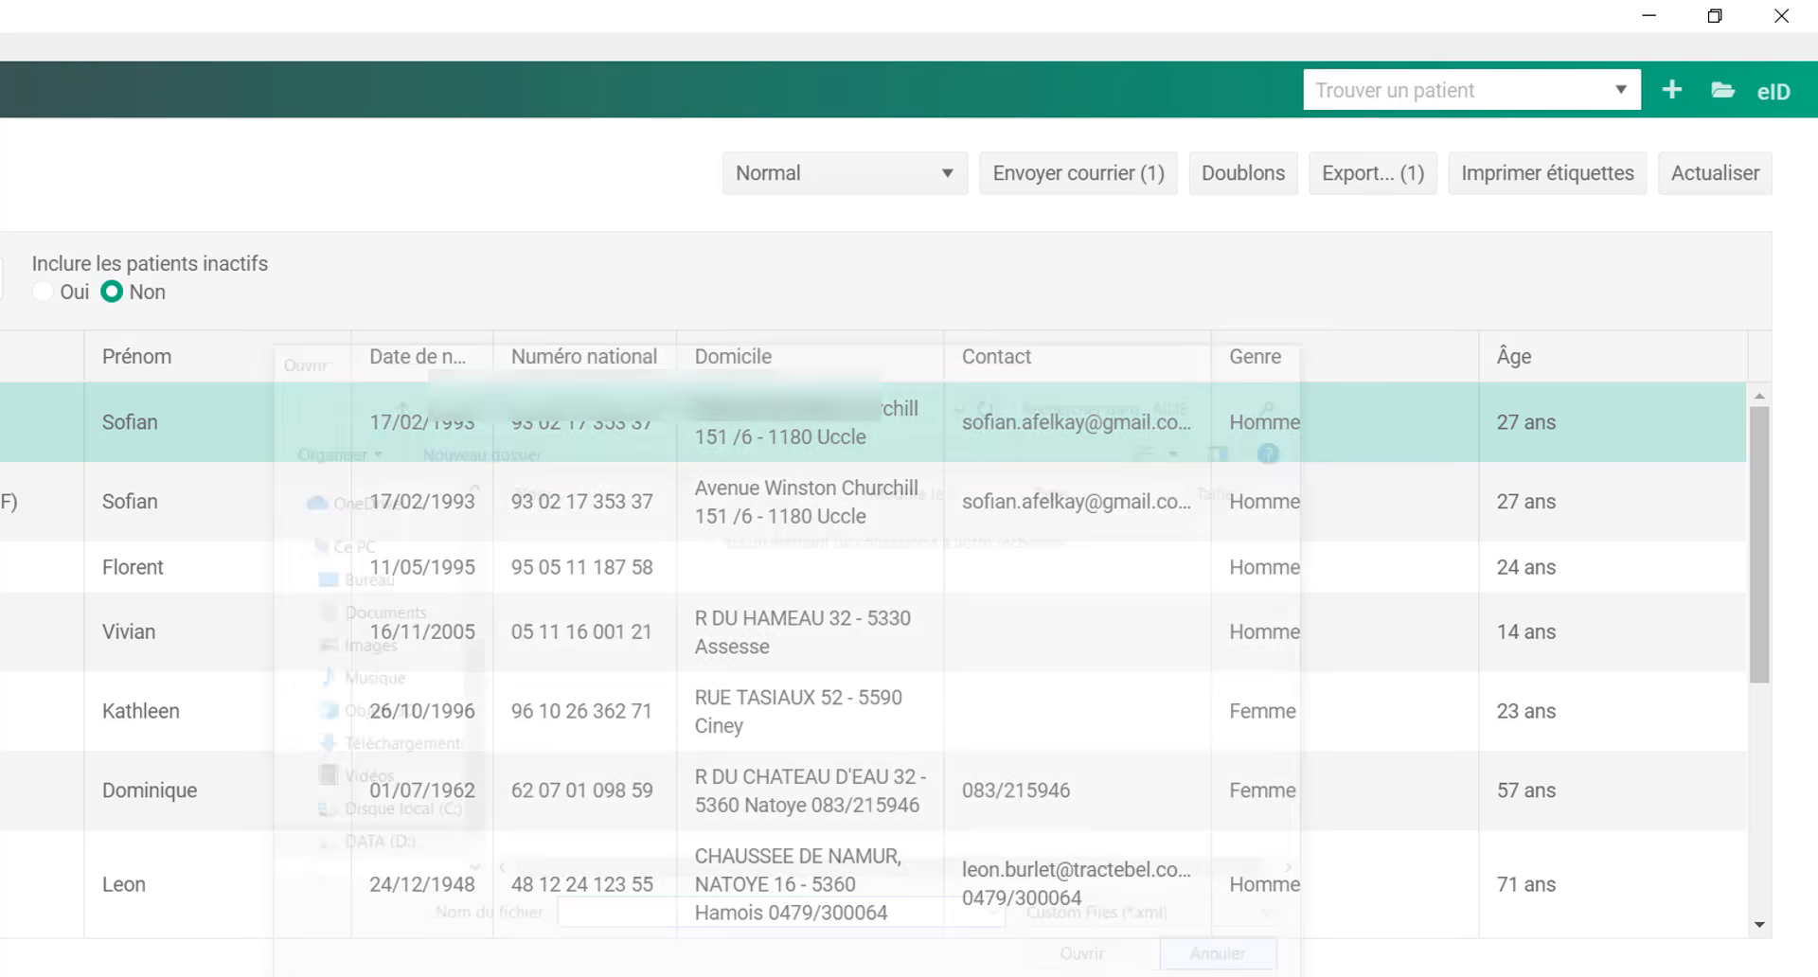